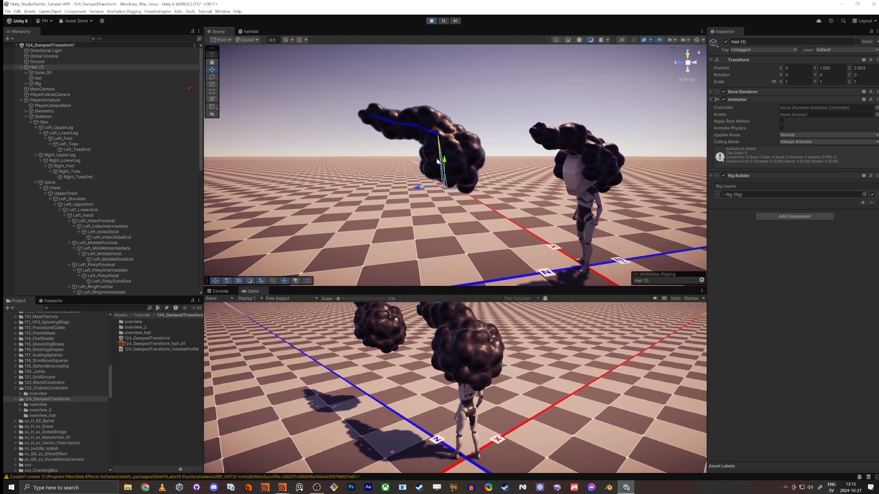
Step: Stop play mode after moving the separate hair object in the scene, and switch to Houdini
left_click_drag(443, 184, 417, 172)
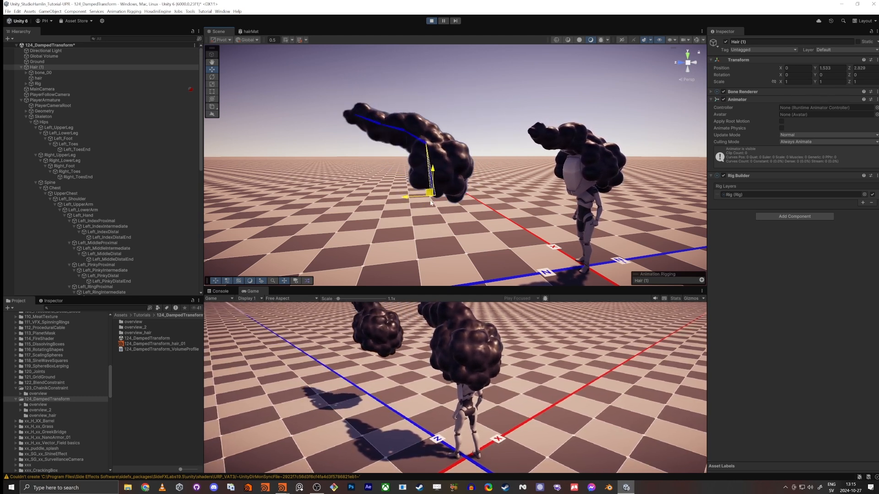
left_click(432, 20)
key("alt+Tab")
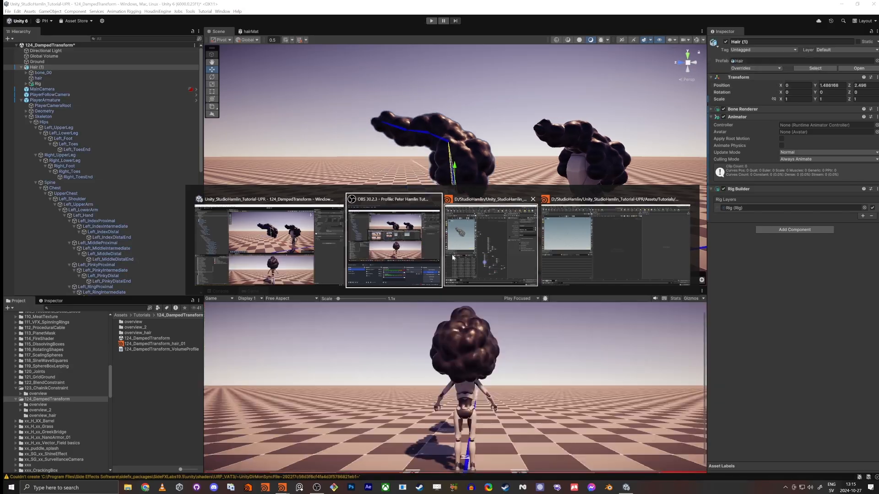
Step: Add a Geometry object to the empty object network and enter it
key("Tab")
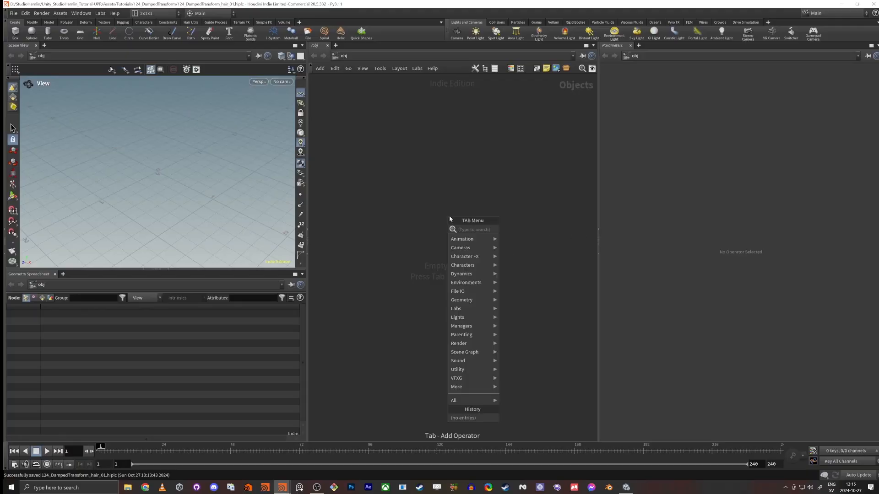
type("geo")
key("Return")
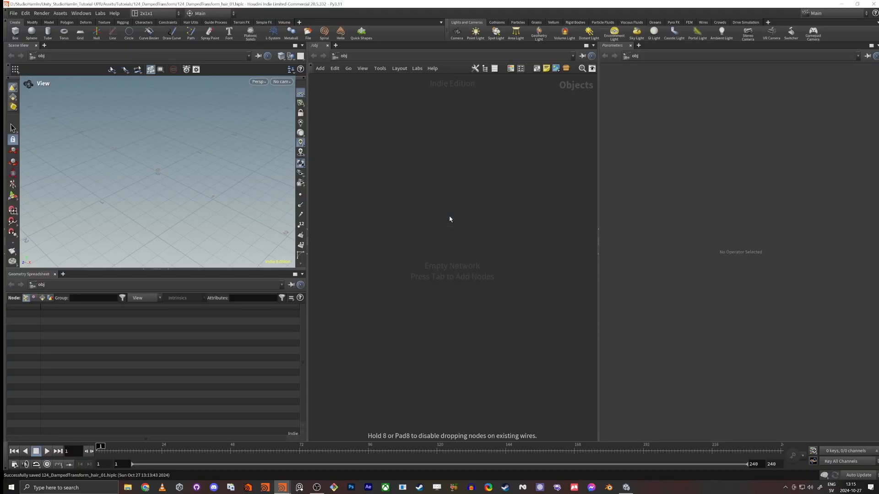
left_click(451, 219)
key("Return")
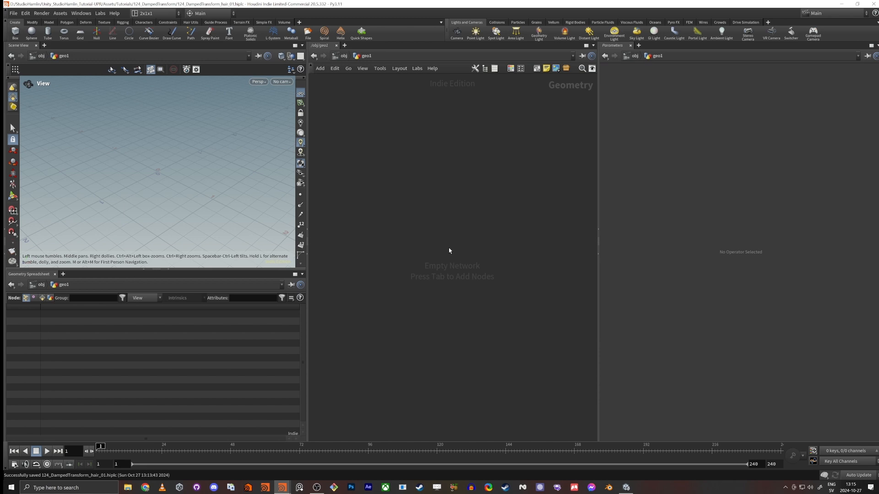
Step: Place a Line node in the empty geometry network
key("Tab")
type("line")
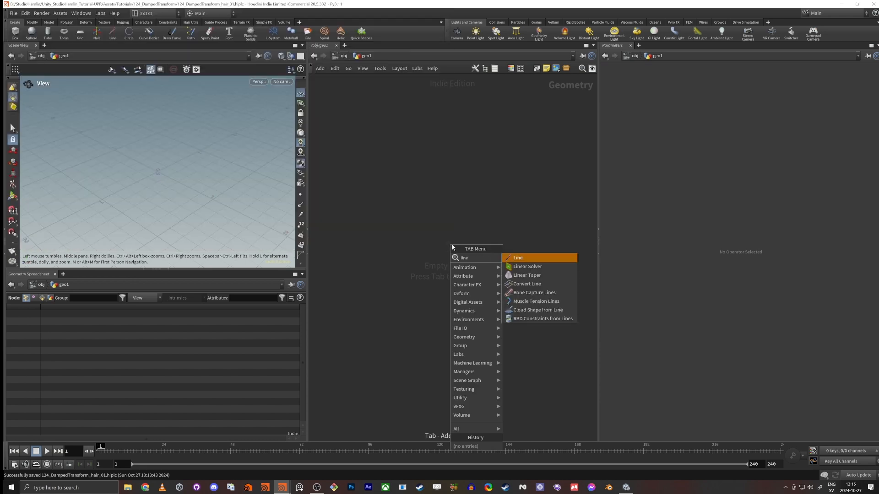
key("Return")
left_click(452, 244)
left_click(450, 257)
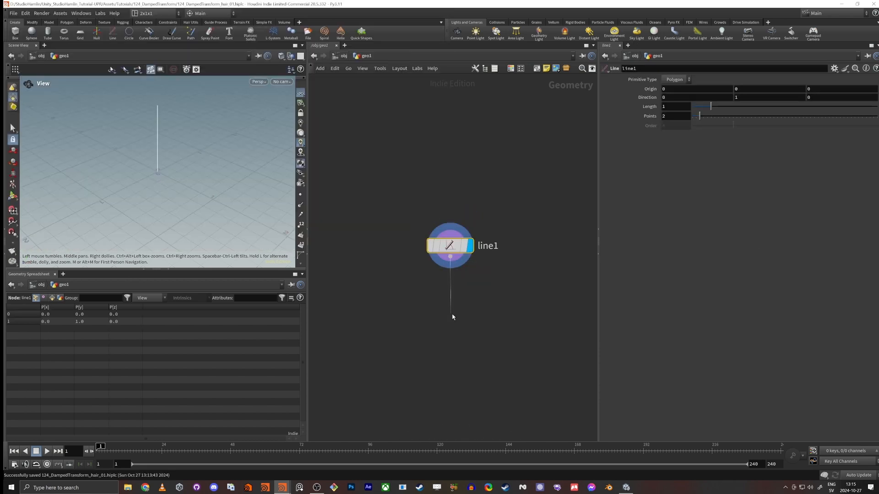
key("Tab")
type("s")
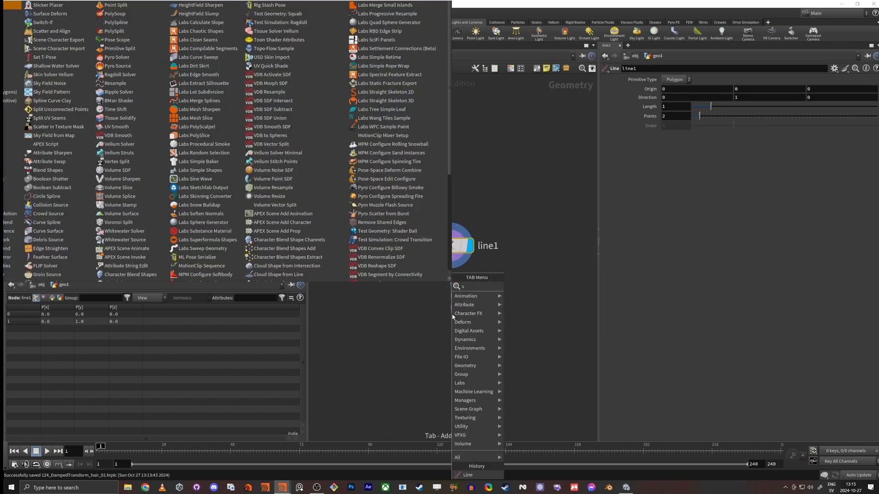
type("weep")
key("Return")
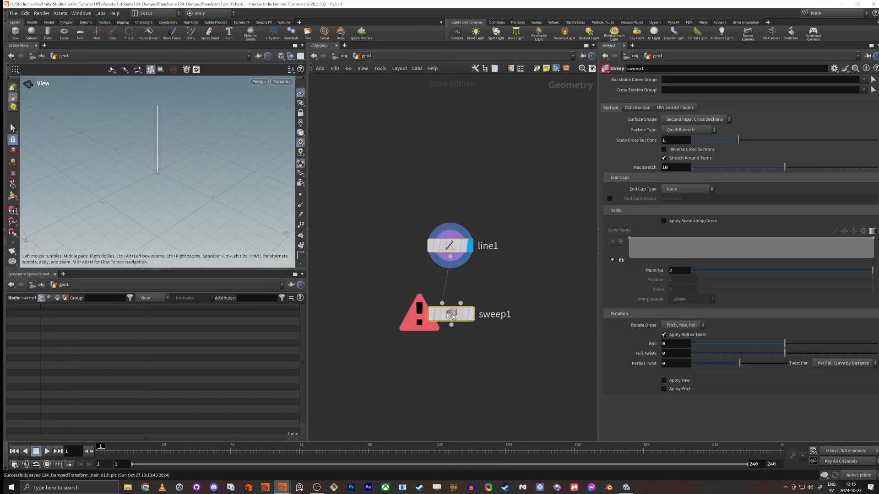
left_click(452, 358)
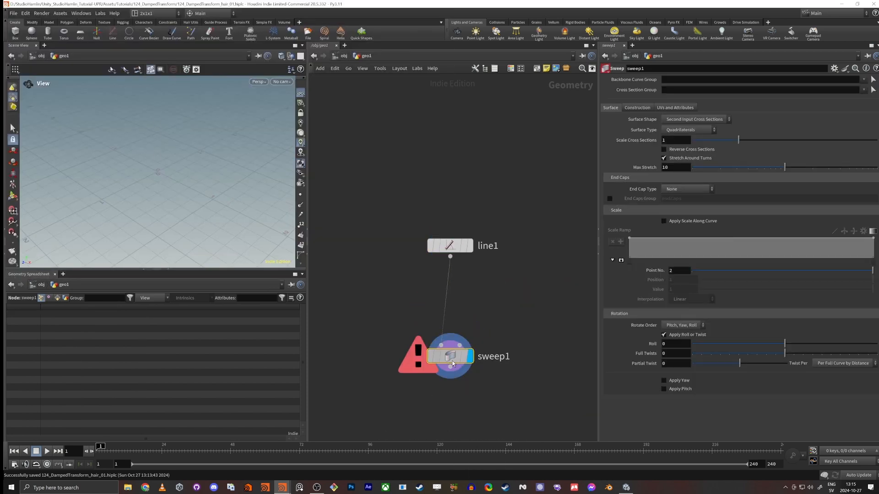
left_click(692, 120)
left_click(689, 133)
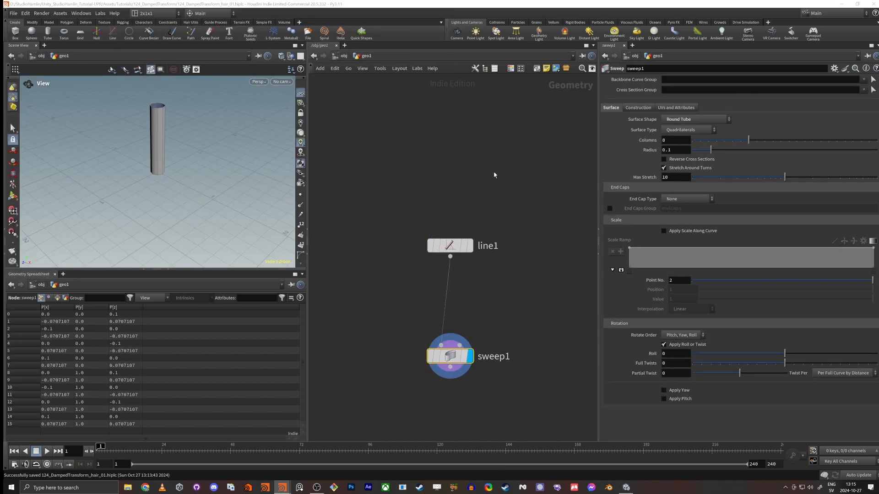
left_click_drag(451, 357, 458, 356)
key("Delete")
Step: Add a Sweep node below the line, with the line wired into its first input
left_click(450, 257)
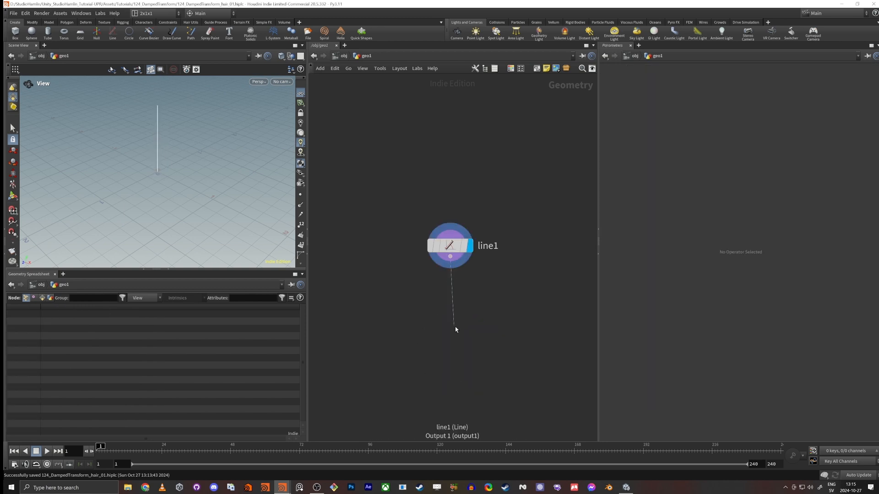
key("Tab")
type("swee")
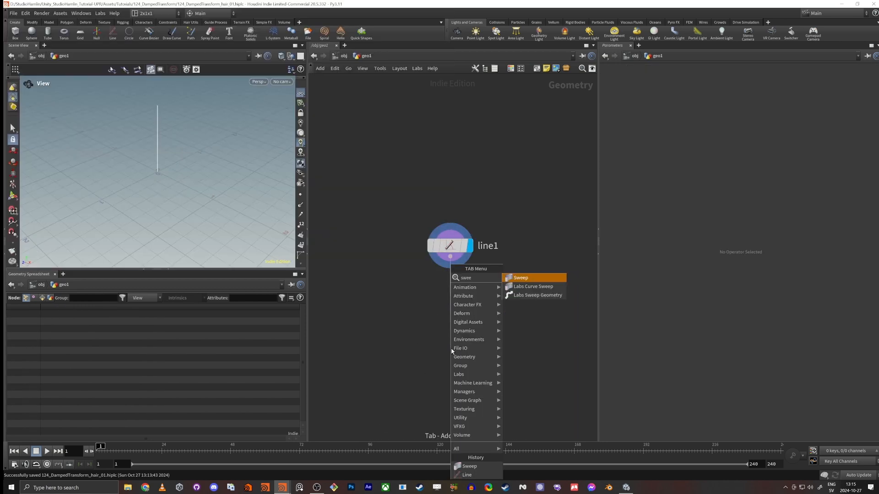
key("Return")
left_click(452, 351)
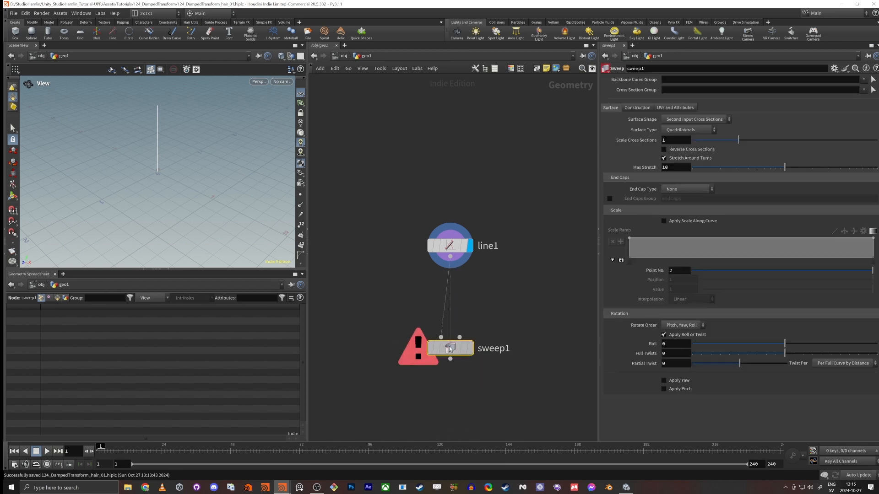
left_click_drag(447, 350, 452, 350)
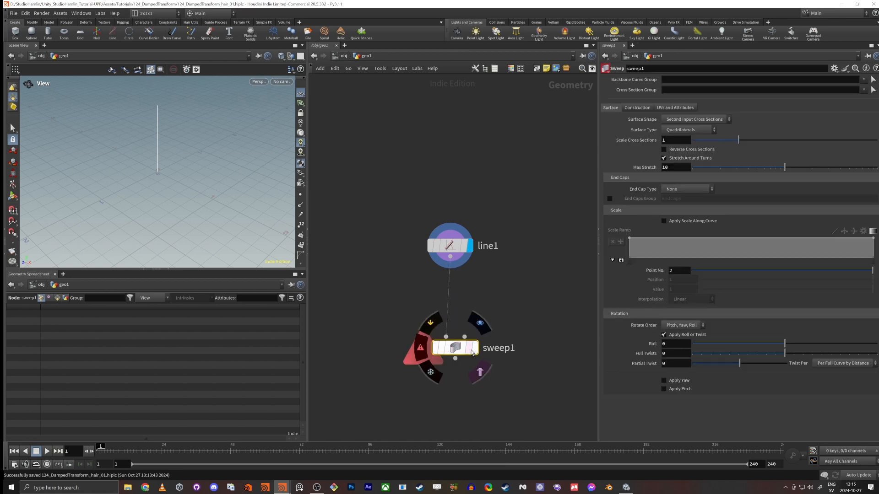
left_click(456, 358)
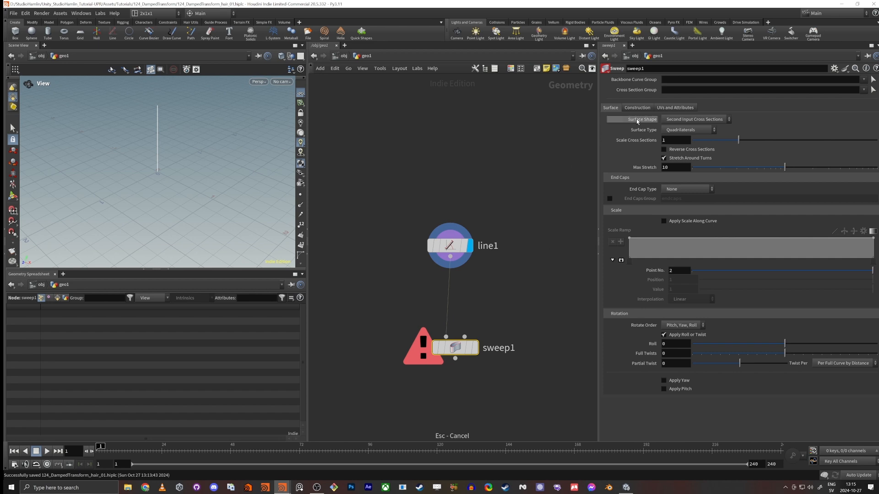
Step: Set the sweep's surface shape to Round Tube and make the sweep the displayed node
left_click(721, 121)
left_click(690, 138)
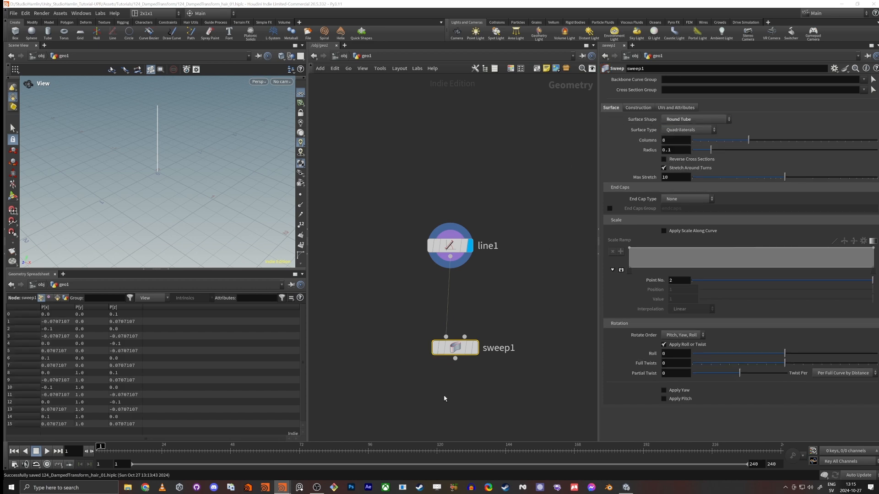
key("r")
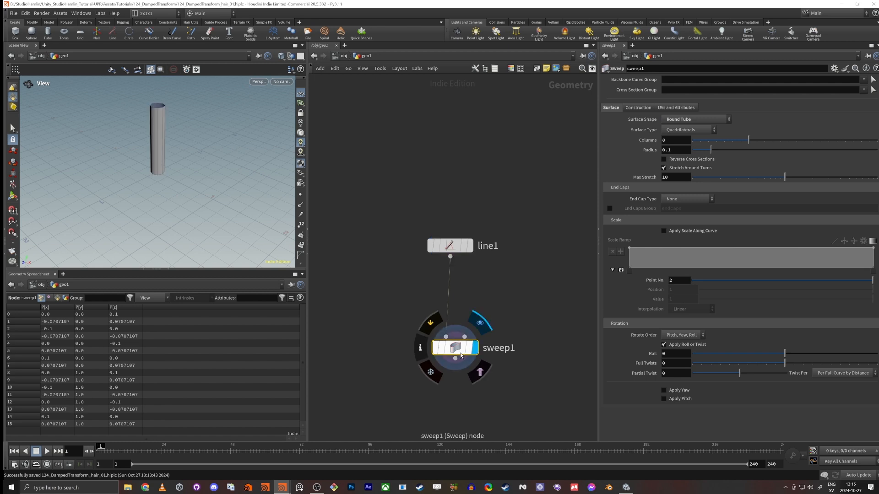
Step: Set the sweep's end cap type to Grid to close both ends of the tube
left_click_drag(105, 118, 151, 122)
right_click_drag(151, 122, 243, 105)
middle_click_drag(243, 106, 181, 186)
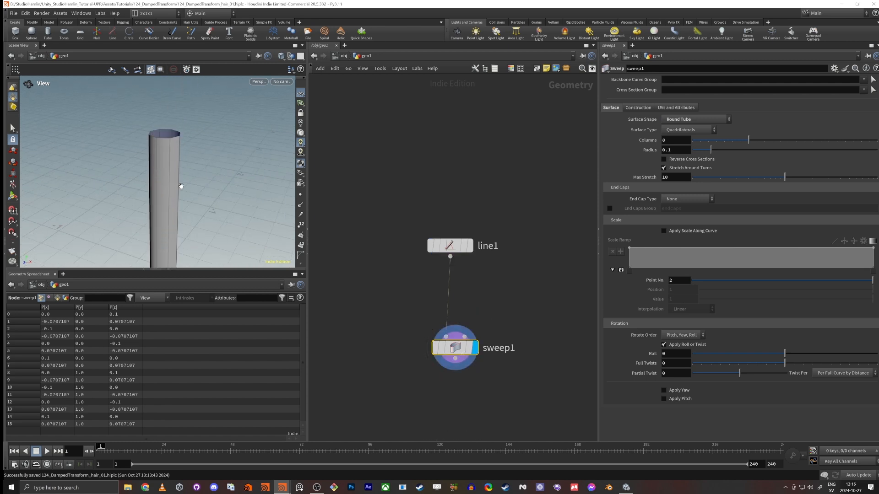
left_click(686, 199)
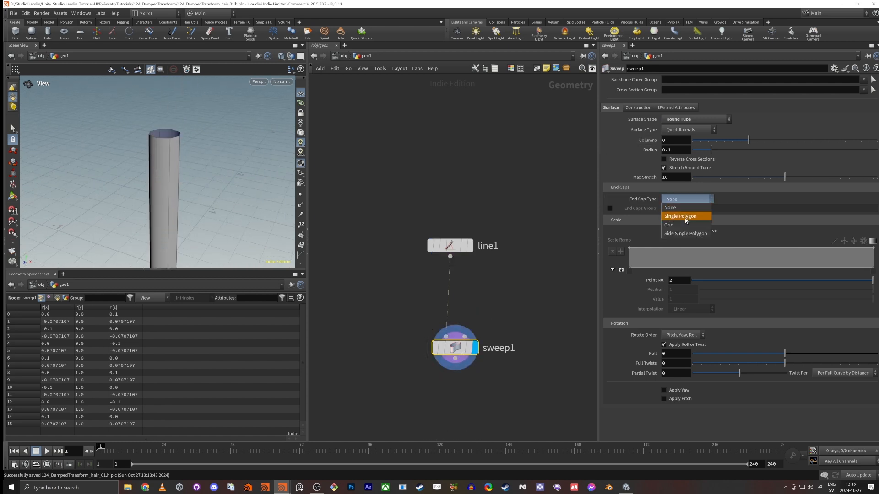
left_click(679, 226)
right_click_drag(230, 170, 175, 165)
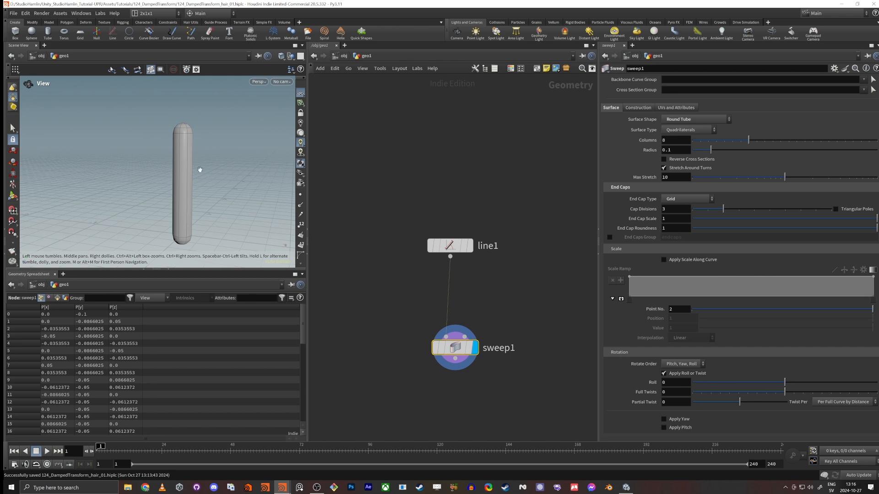
Step: Insert a Resample node between the line and the sweep, moving the line up for room, and display it
left_click_drag(450, 246, 455, 144)
left_click(455, 154)
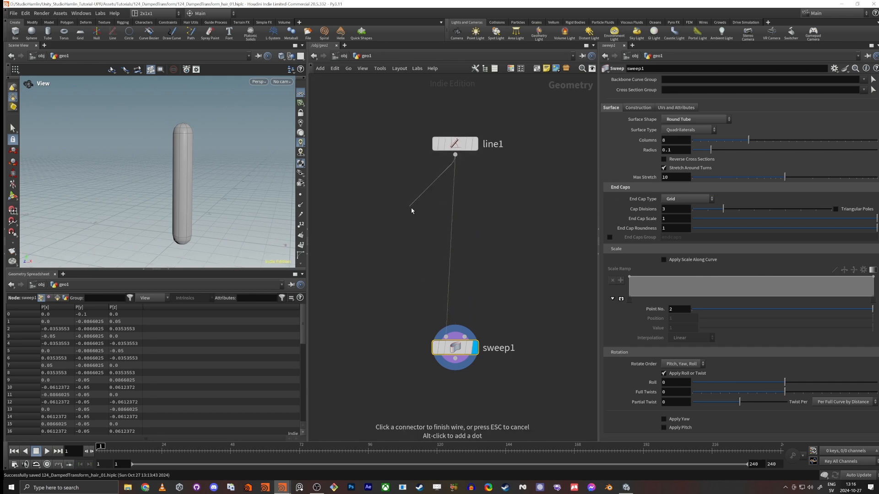
key("Tab")
type("rse")
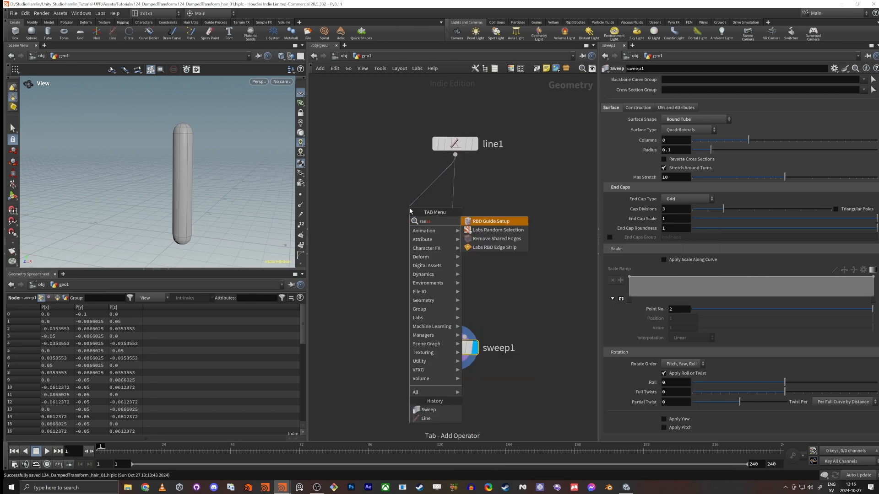
key("BackSpace")
key("BackSpace")
key("BackSpace")
type("resa")
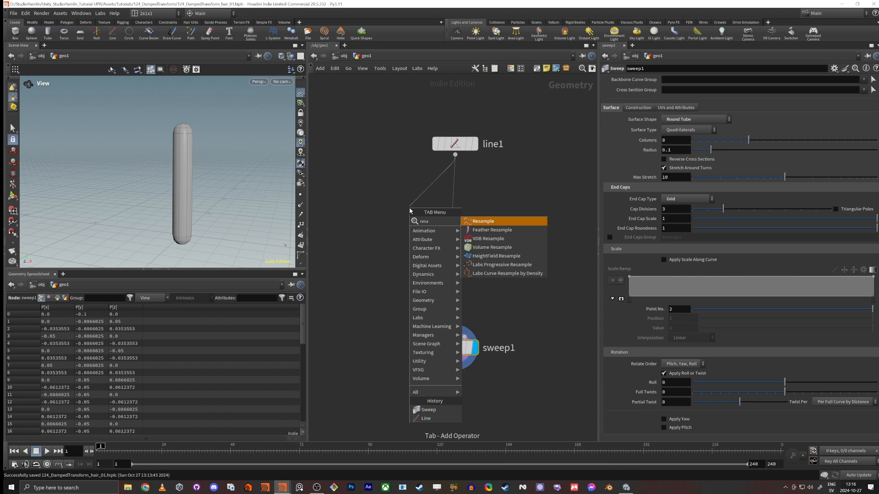
key("Return")
key("Return")
left_click_drag(409, 218, 445, 336)
left_click(429, 206)
mouse_move(410, 210)
left_mouse_down()
mouse_move(428, 208)
mouse_move(415, 211)
left_mouse_up()
Step: Show point markers and switch the resample from maximum segment length to maximum segments, set to 6
left_click(300, 194)
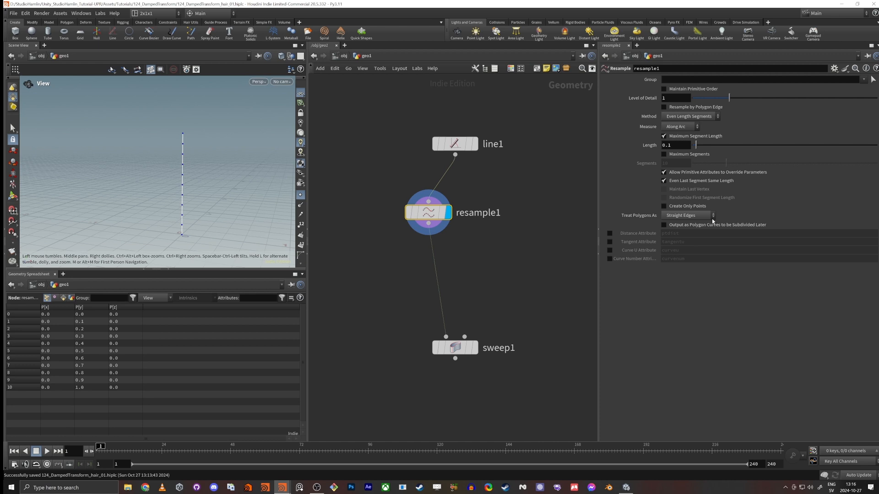
left_click(664, 136)
left_click(665, 155)
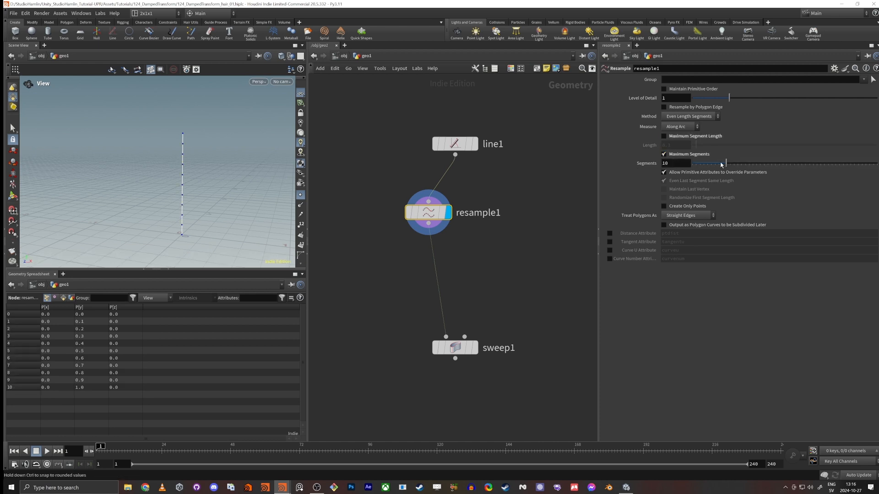
left_click_drag(727, 164, 711, 165)
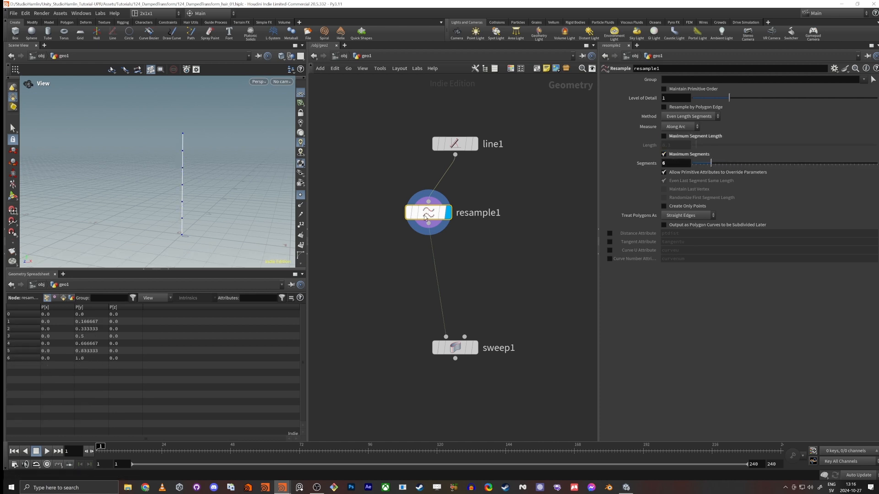
Step: Duplicate the Resample node as a second branch from the line and set its segments to 3
left_click_drag(419, 216, 544, 223, "alt")
middle_click_drag(543, 231, 477, 224)
left_click_drag(477, 226, 502, 218)
mouse_move(711, 164)
left_mouse_down()
mouse_move(696, 169)
mouse_move(703, 166)
left_mouse_up()
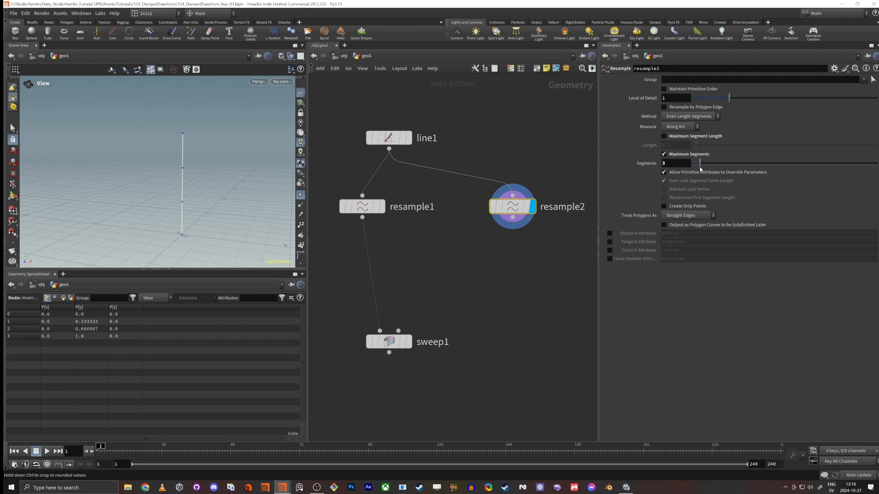
left_click_drag(513, 213, 538, 206)
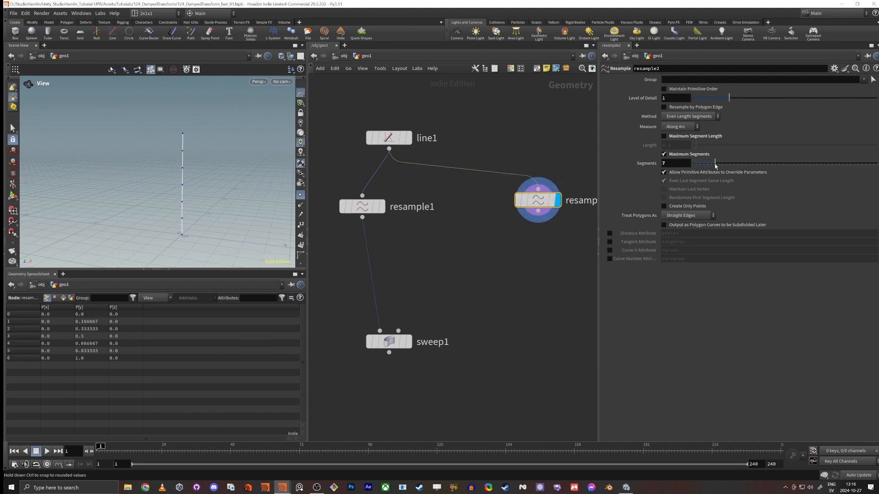
mouse_move(700, 164)
left_mouse_down()
mouse_move(717, 167)
mouse_move(702, 168)
left_mouse_up()
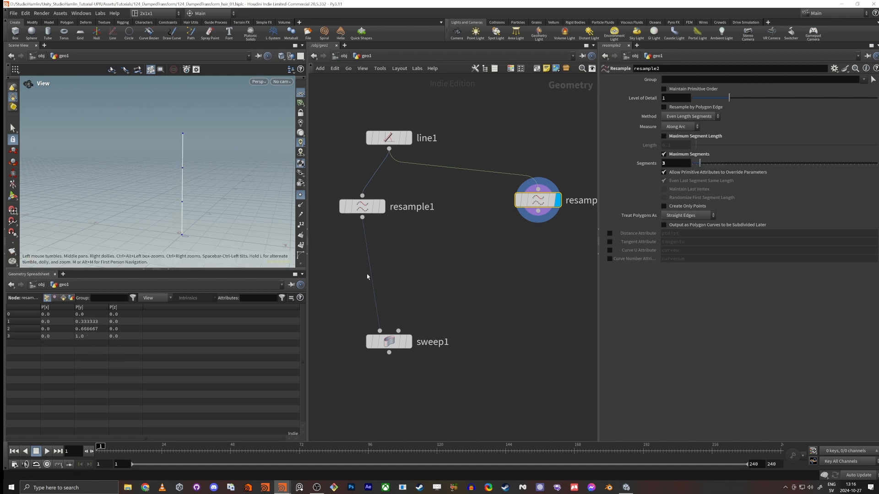
Step: Display the sweep beneath the first Resample node and set that resample's segments to 12
middle_click_drag(447, 315, 480, 279)
left_click(443, 307)
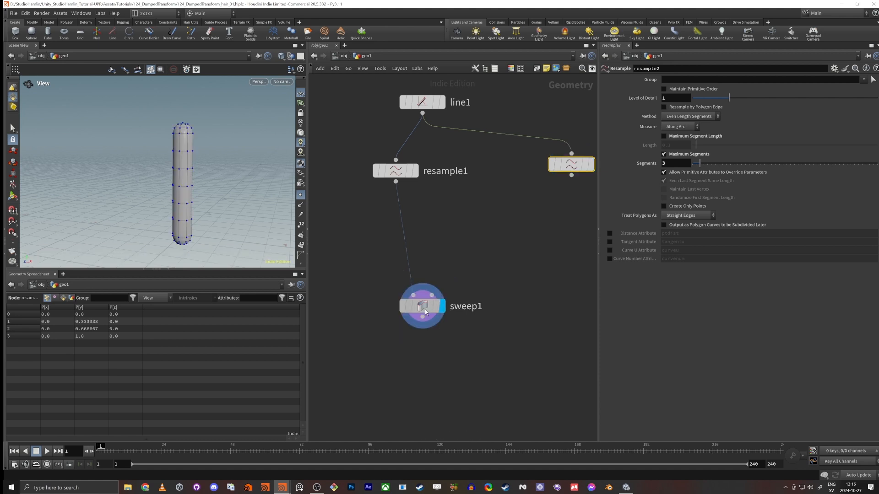
left_click_drag(424, 310, 398, 257)
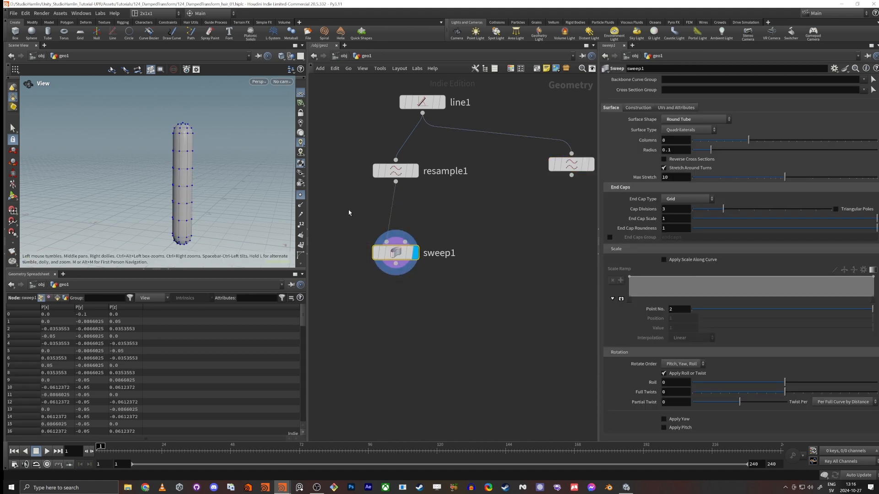
left_click(396, 171)
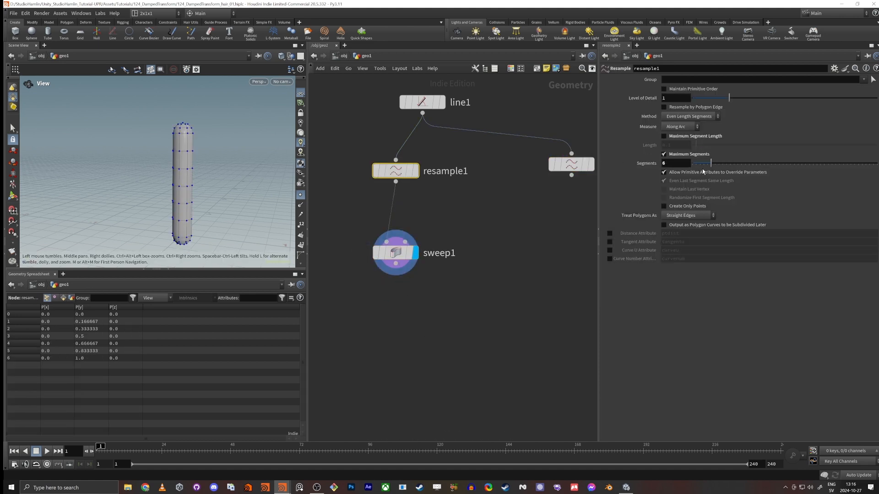
left_click_drag(711, 164, 733, 163)
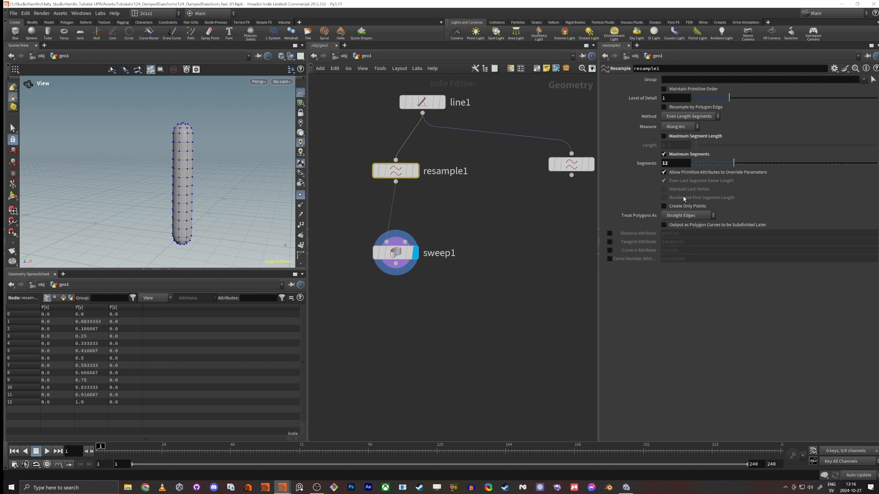
Step: Set the sweep's tube radius to 0.2
left_click(423, 251)
left_click_drag(669, 152, 703, 157)
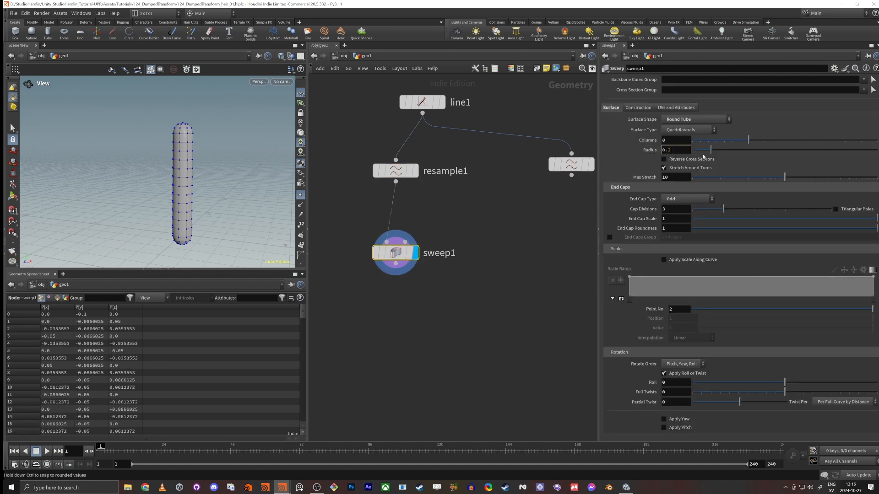
type("2")
key("Return")
scroll(212, 180, "down", 5)
mouse_move(212, 181)
left_mouse_down()
mouse_move(221, 174)
mouse_move(190, 197)
left_mouse_up()
scroll(211, 181, "up", 5)
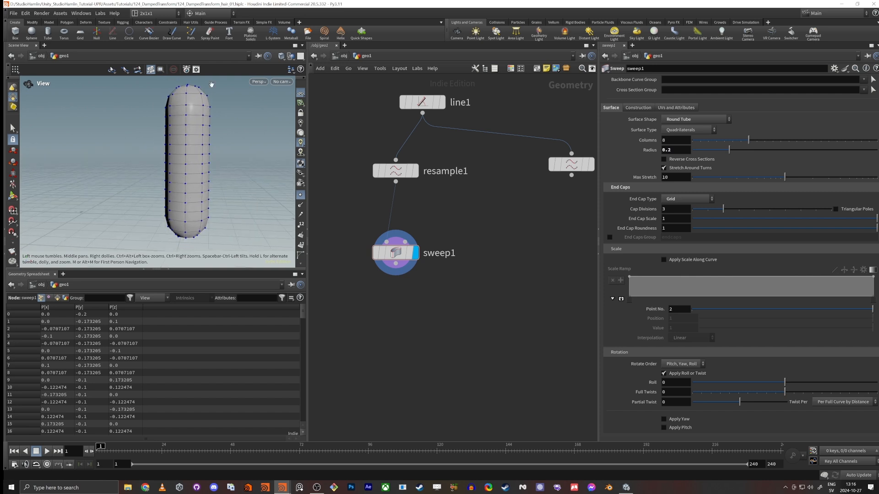
Step: Add a polygon Sphere node beside the sweep in the network
middle_click_drag(389, 333, 437, 306)
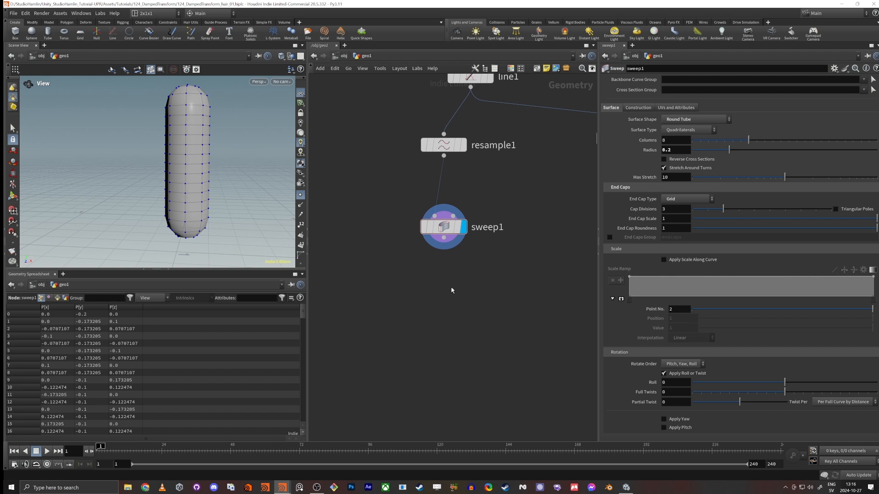
mouse_move(453, 236)
mouse_move(188, 151)
left_mouse_down("alt")
mouse_move(197, 176)
mouse_move(200, 161)
left_mouse_up("alt")
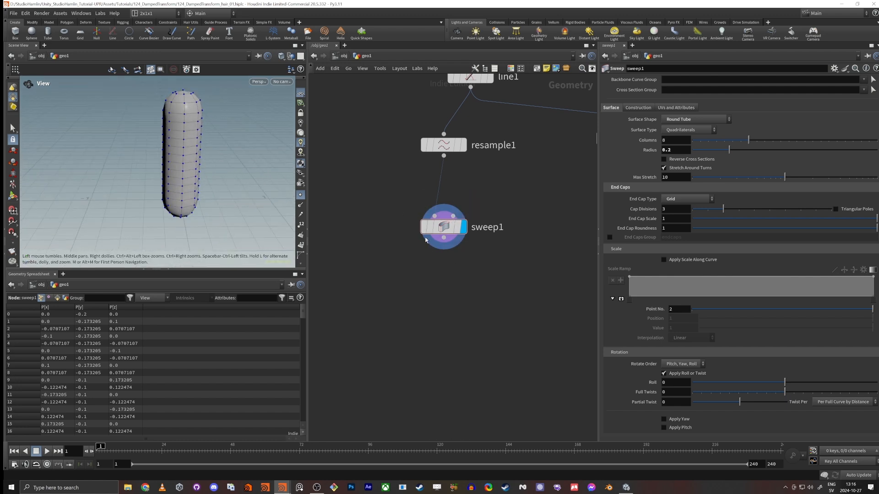
key("Tab")
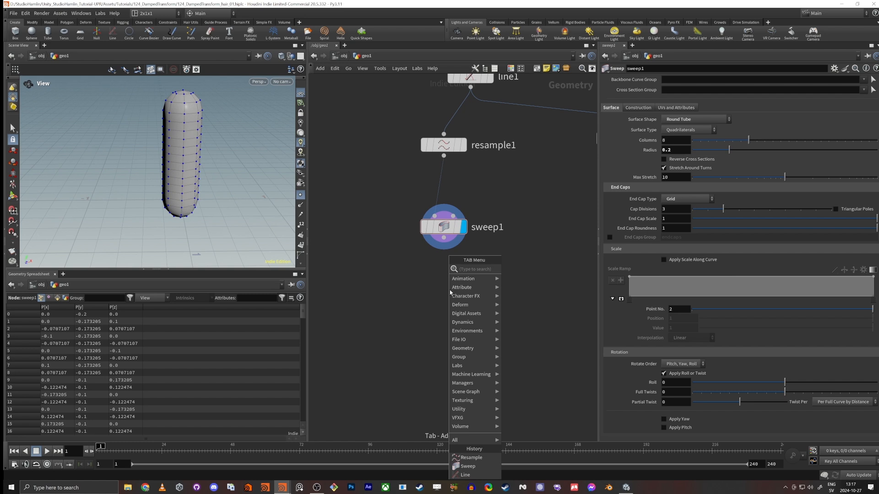
type("spher")
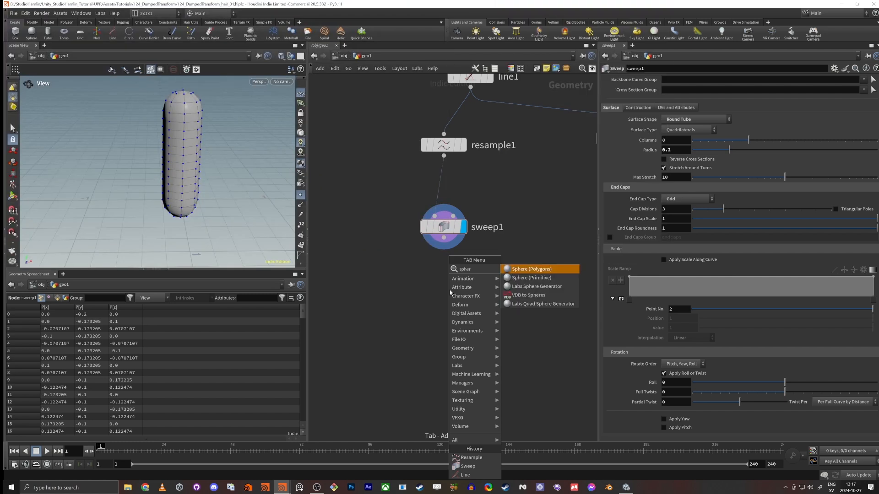
key("Return")
left_click(362, 251)
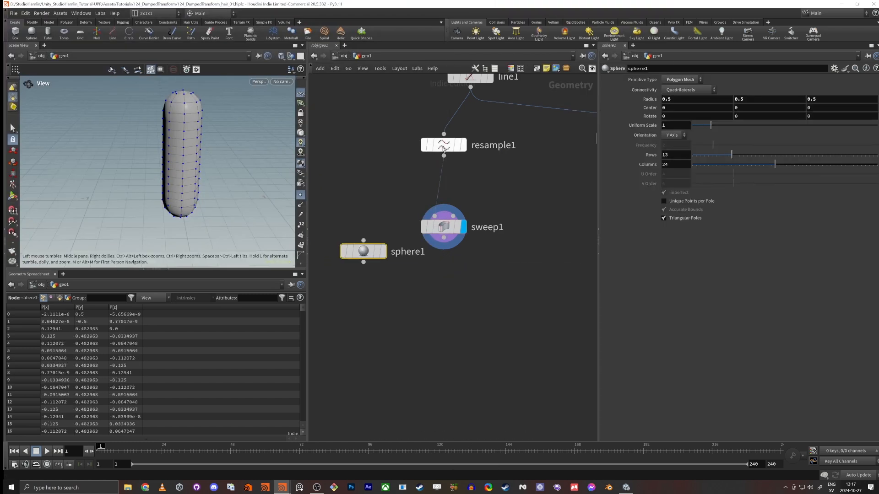
Step: Move the sweep closer beneath the first Resample node and shift the sphere node to sit beside the chain
left_click_drag(443, 228, 443, 191)
left_click(444, 191)
middle_click_drag(430, 257, 455, 304)
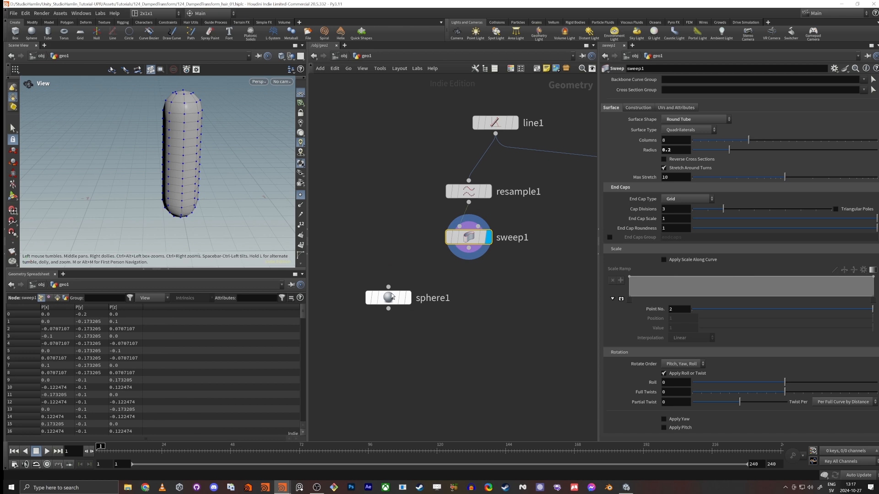
left_click_drag(392, 297, 372, 272)
middle_click_drag(416, 311, 439, 332)
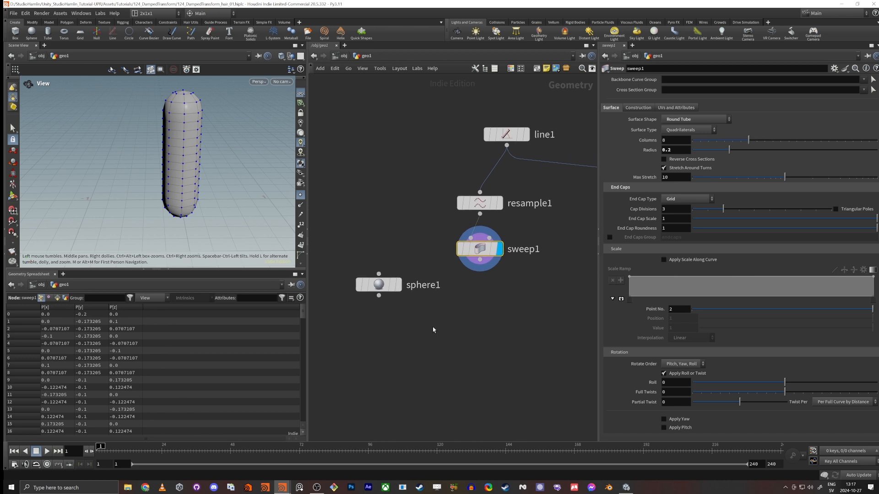
Step: Add a Scatter node fed by the sweep, align it directly beneath, and display it
left_click(480, 260)
key("Tab")
type("s")
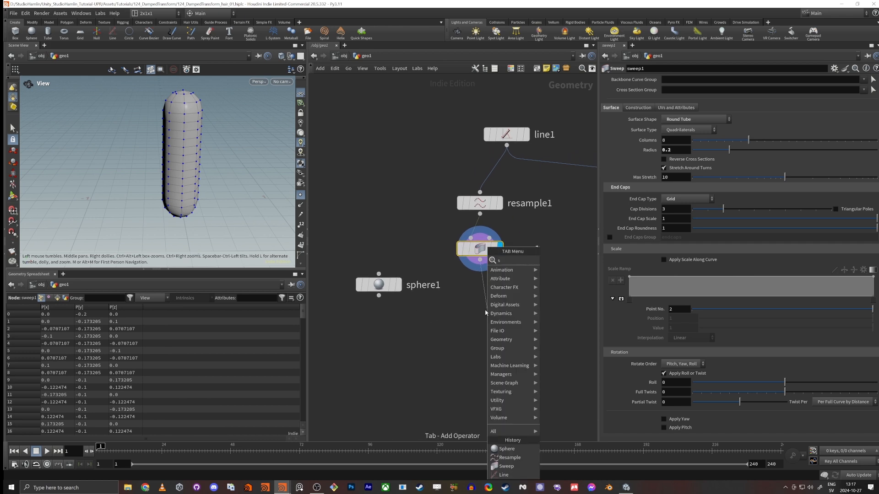
type("catt")
key("Return")
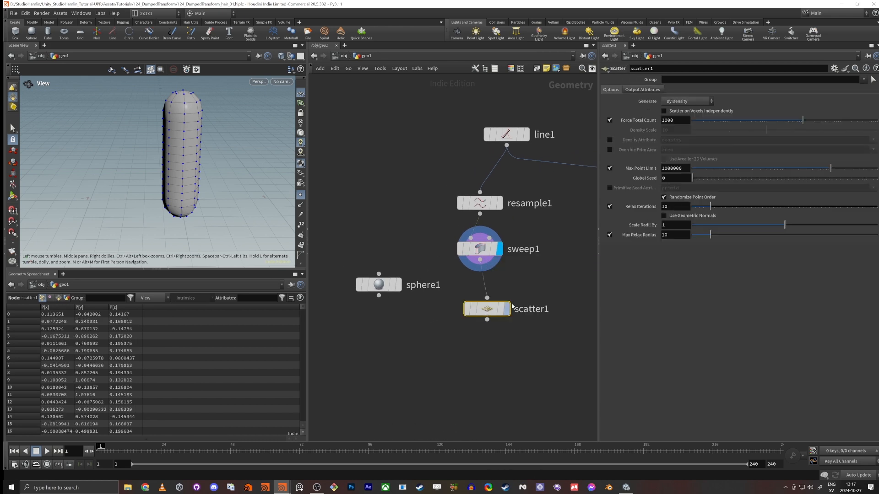
left_click(507, 309)
left_click_drag(488, 310, 481, 299)
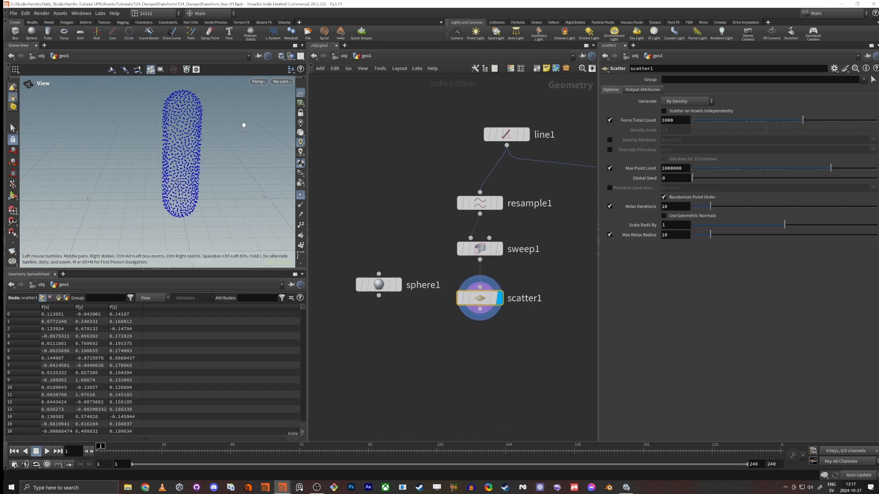
Step: Add a Copy to Points node with the sphere as its source geometry and the scatter as its target points
left_click_drag(243, 124, 217, 134)
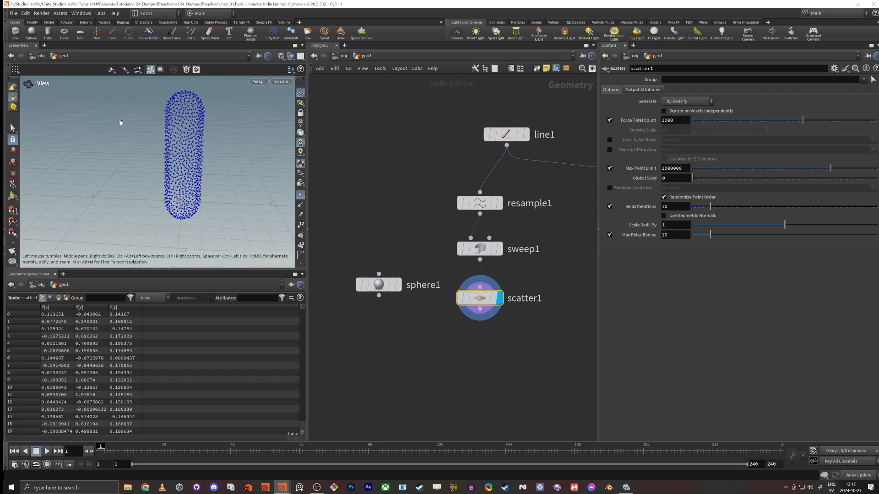
left_click(489, 383)
key("Tab")
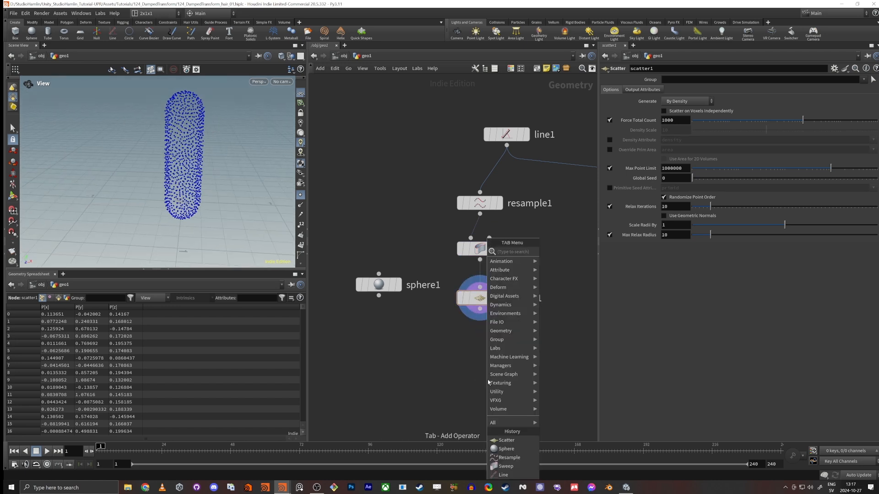
type("copy to poi")
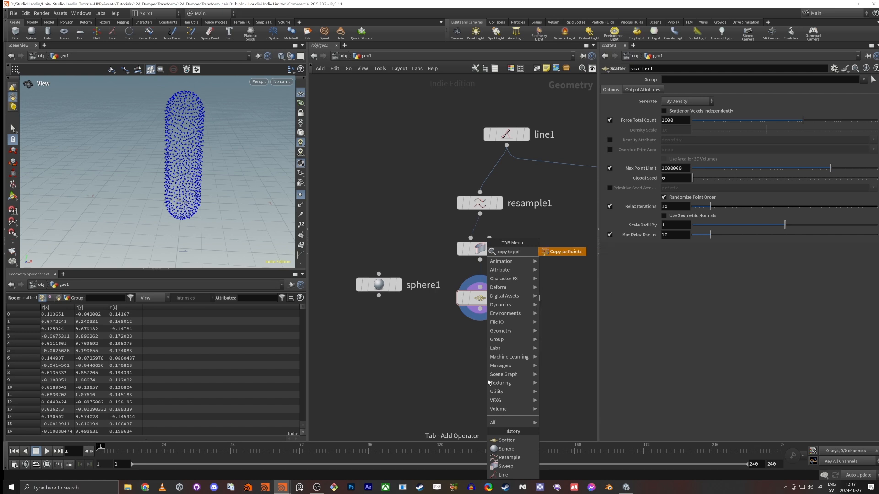
key("Return")
left_click(455, 370)
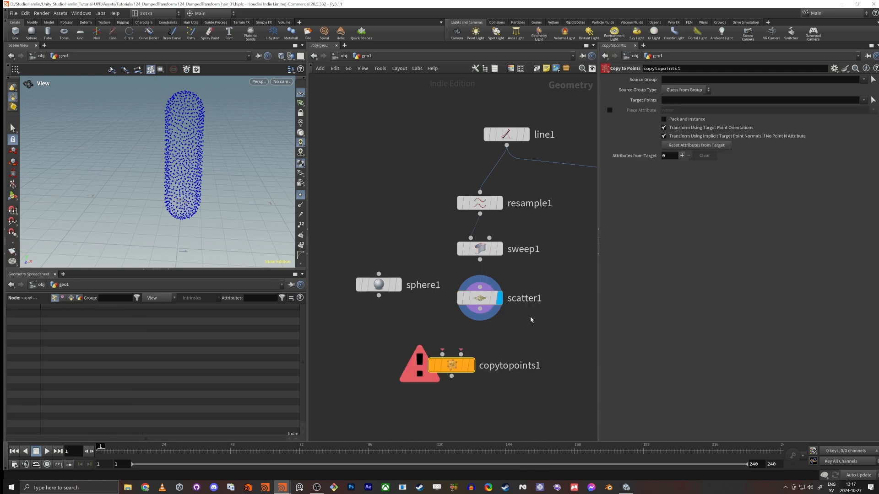
left_click_drag(480, 309, 412, 331)
left_click(379, 295)
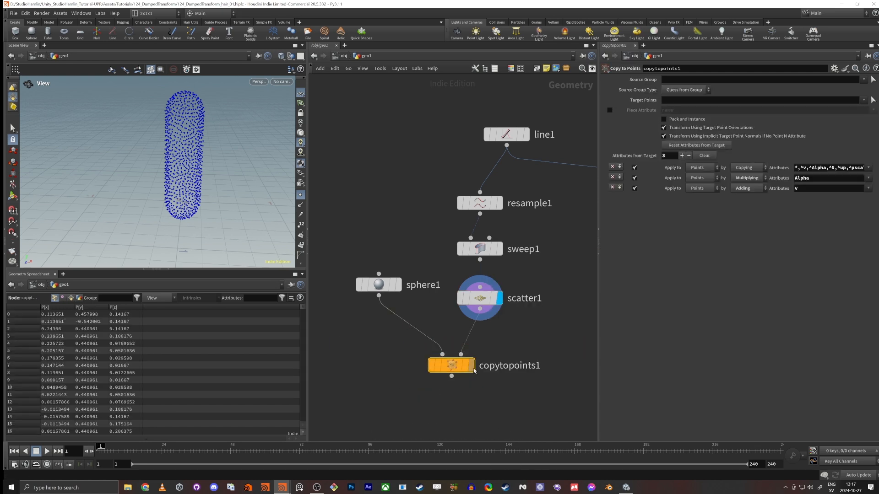
Step: Display the Copy to Points result with point markers hidden and compare it against the sweep
left_click(471, 365)
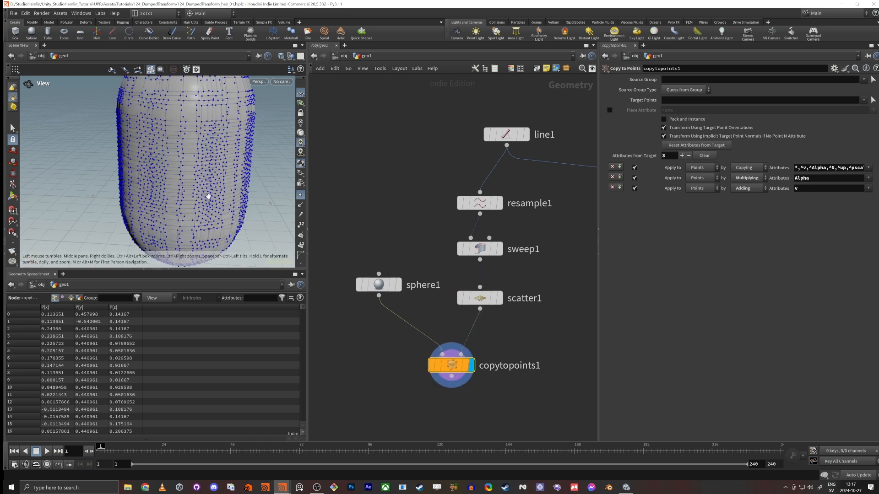
left_click(300, 196)
right_click_drag(222, 177, 194, 178)
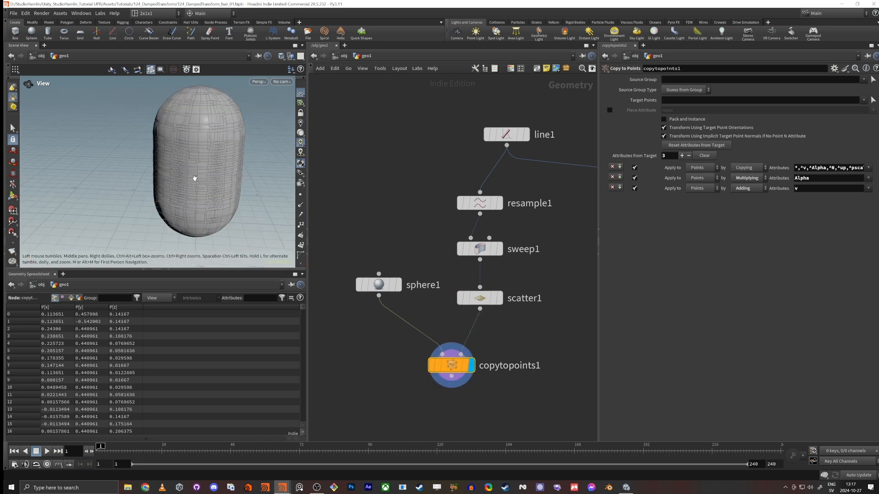
left_click(499, 249)
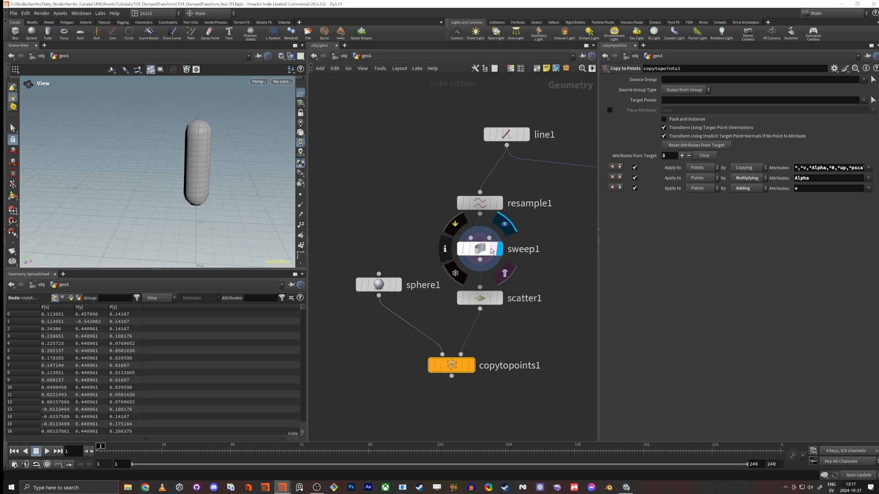
left_click(480, 248)
left_click(470, 365)
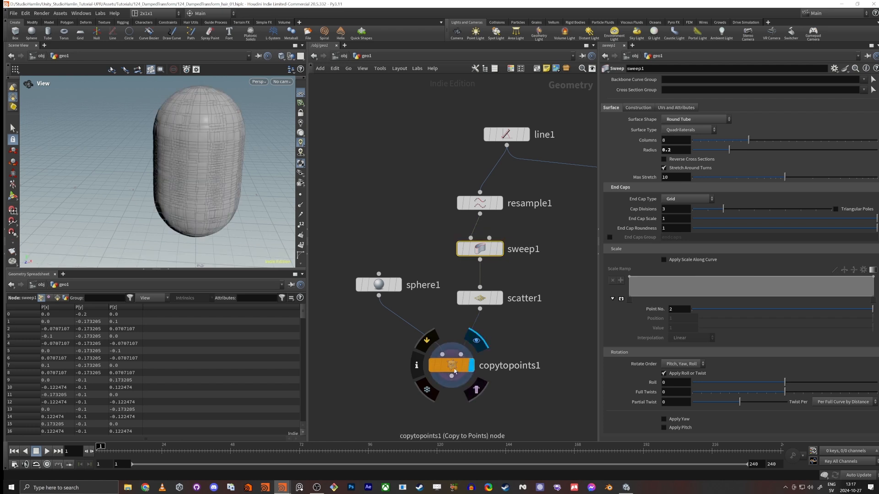
Step: Set the sphere's uniform scale to 0.1 and inspect the copies on the tube
left_click_drag(357, 336, 392, 276)
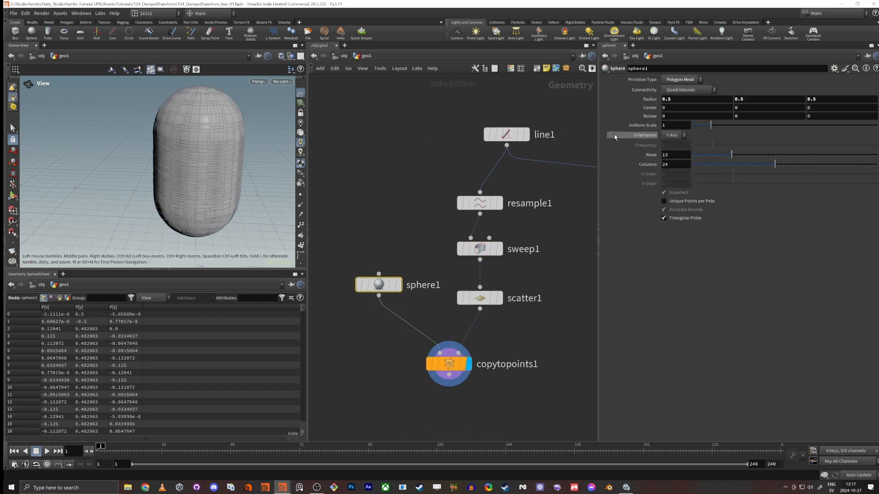
type("0.")
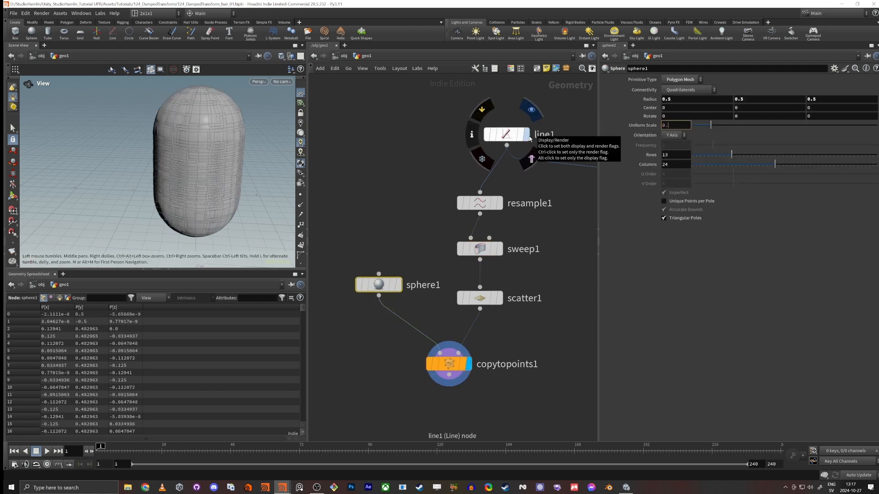
type("1")
key("Return")
scroll(239, 161, "up", 5)
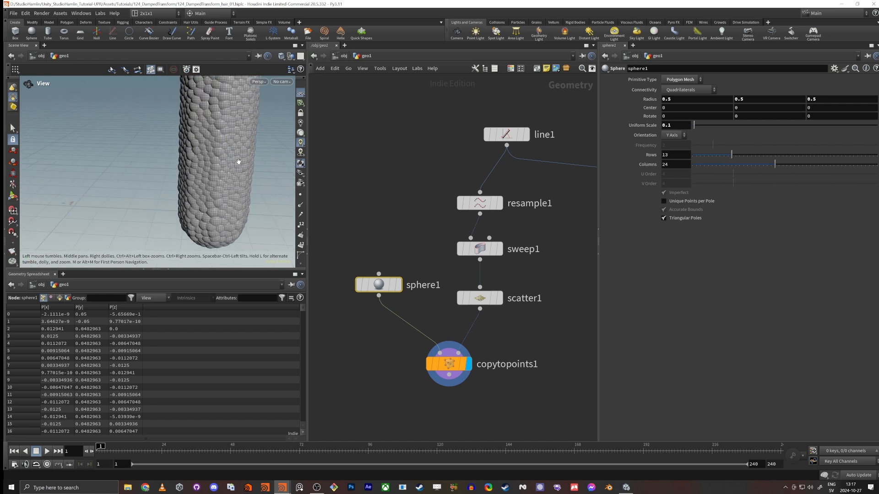
left_click_drag(238, 161, 190, 133)
scroll(210, 151, "down", 3)
middle_click_drag(211, 151, 212, 173)
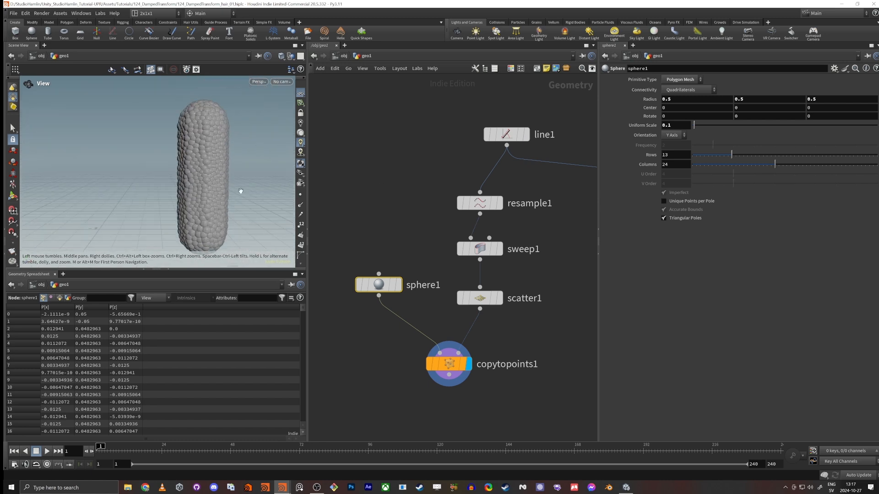
left_click_drag(188, 149, 204, 164)
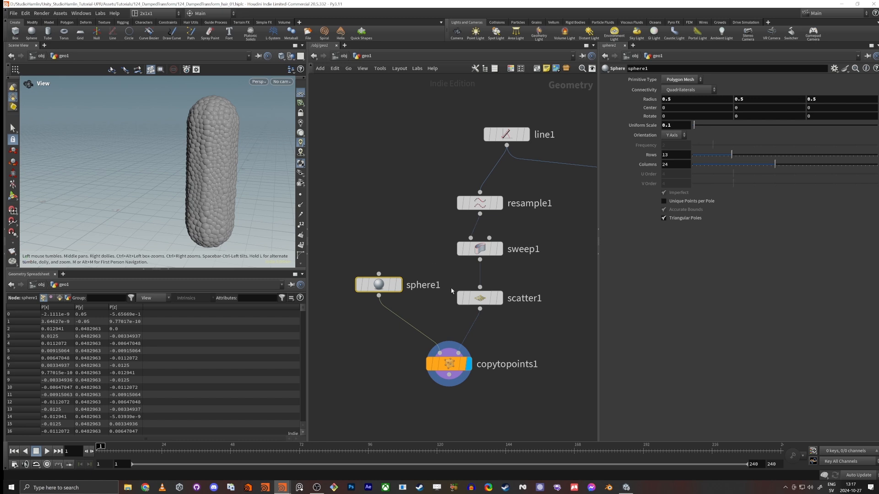
Step: Reduce the scatter's forced total count to 261 and move Copy to Points and the sphere down for room
left_click(476, 298)
mouse_move(799, 120)
left_mouse_down()
mouse_move(769, 124)
mouse_move(782, 127)
left_mouse_up()
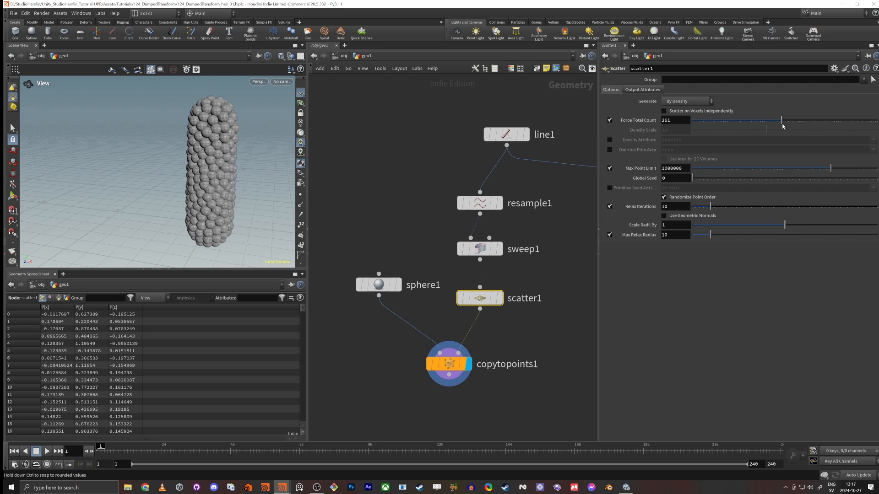
middle_click_drag(460, 423, 475, 379)
left_click_drag(461, 323, 449, 380)
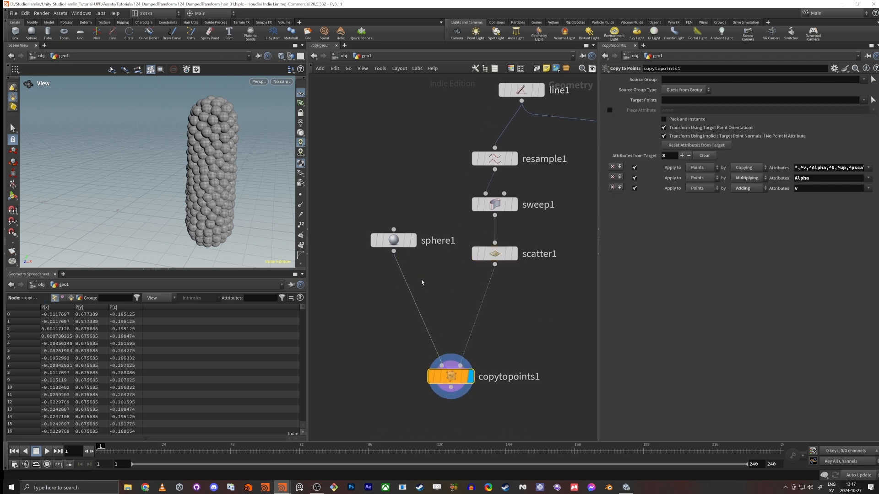
left_click_drag(393, 240, 377, 303)
Step: Insert an Attribute Wrangle between the scatter and Copy to Points with the expression f@pscale = 1;
key("Tab")
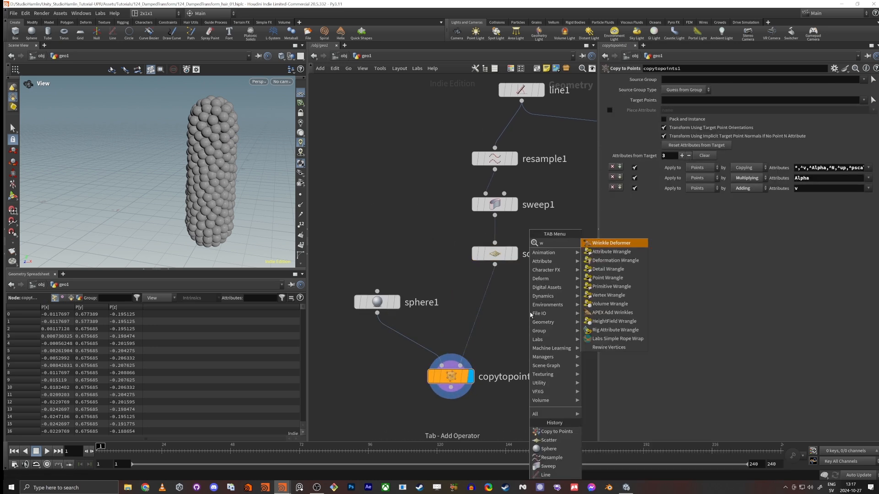
left_click(595, 243)
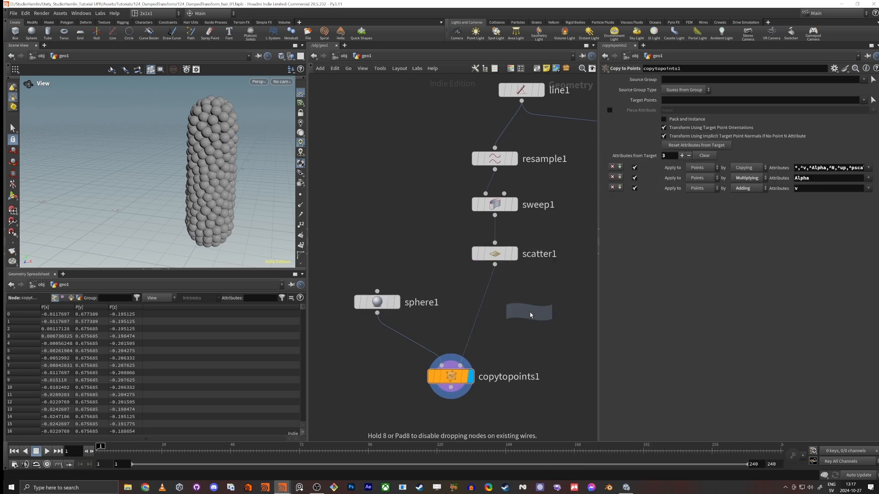
left_click(476, 310)
left_click(670, 142)
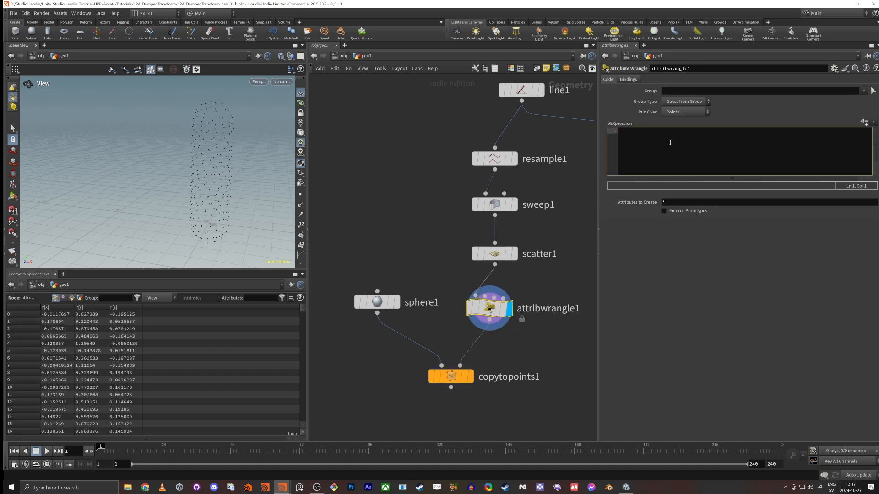
type("f@pscale = 1;")
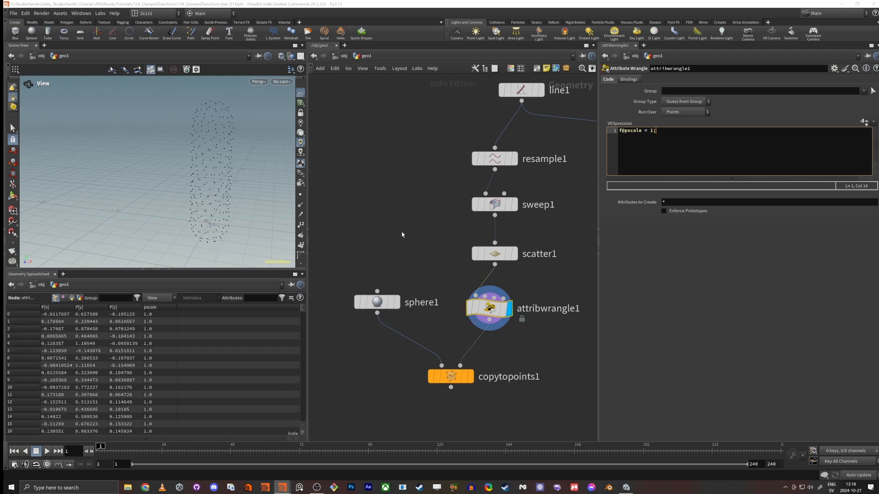
Step: Set the sphere's uniform scale back to 1
left_click(377, 302)
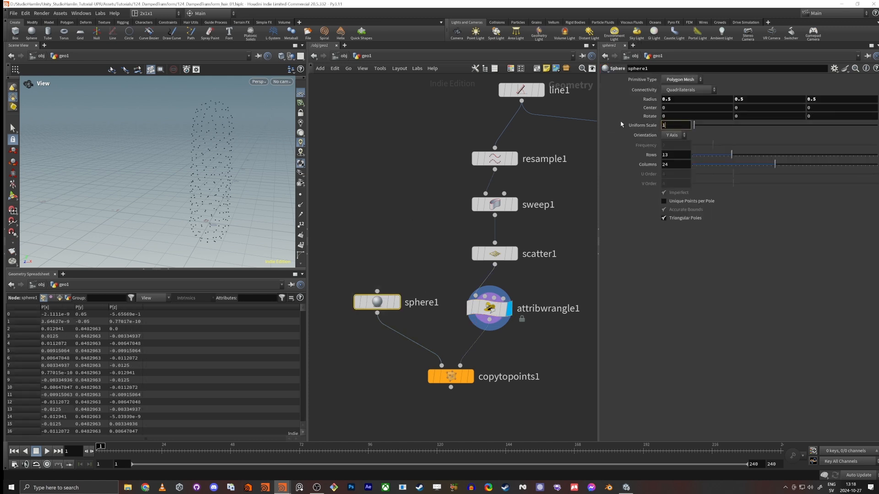
type("1")
key("Tab")
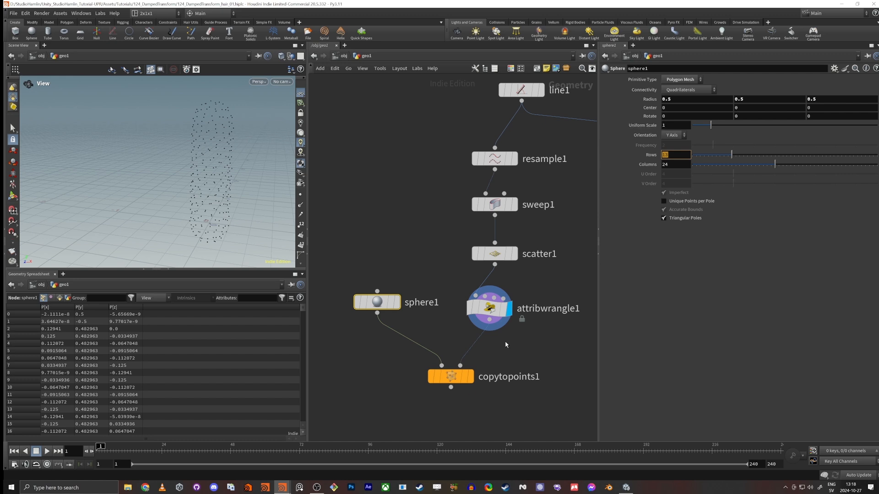
Step: Rename the attribute wrangle to set_pscale, and display Copy to Points to check the sphere copies at full scale
double_click(551, 310)
type("se")
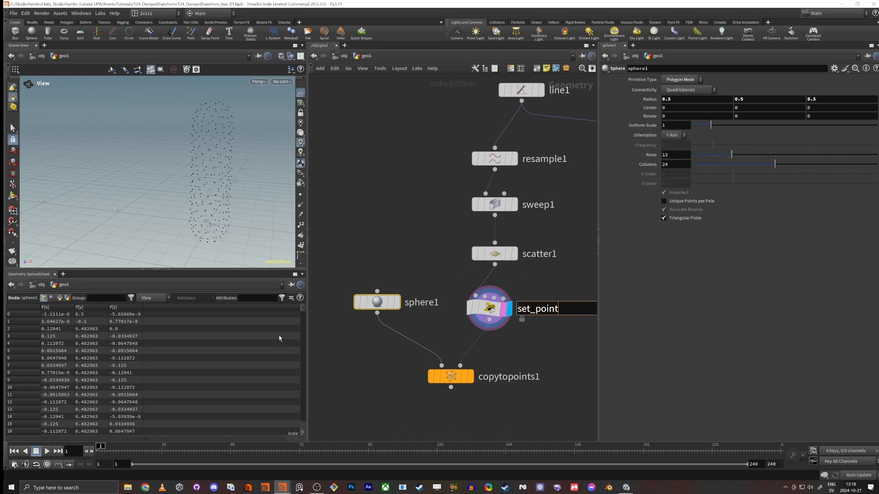
type("t_pscale")
key("Return")
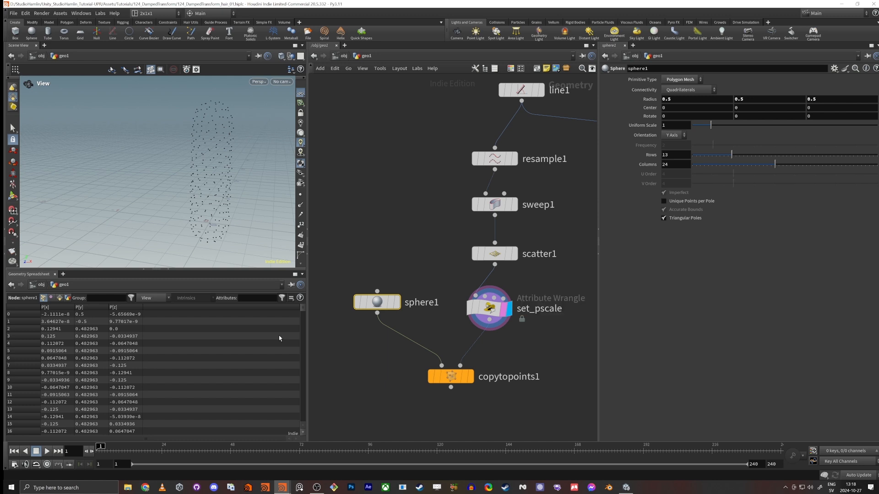
left_click(489, 323)
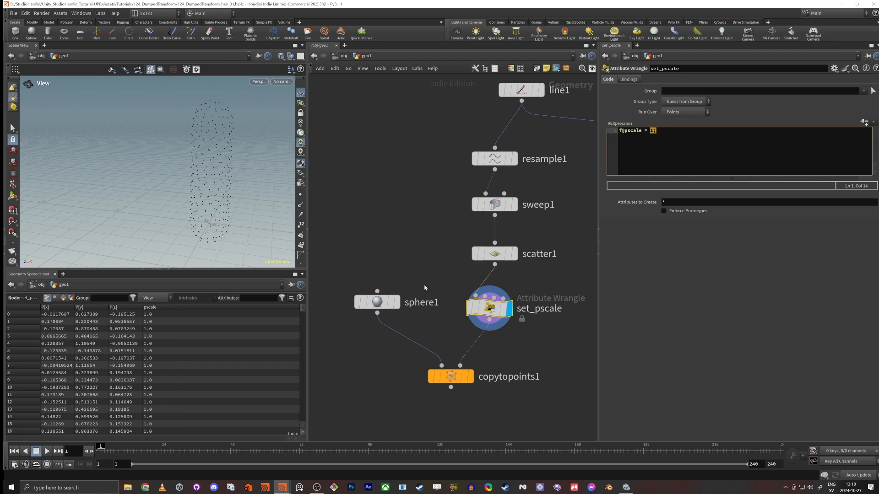
left_click(389, 303)
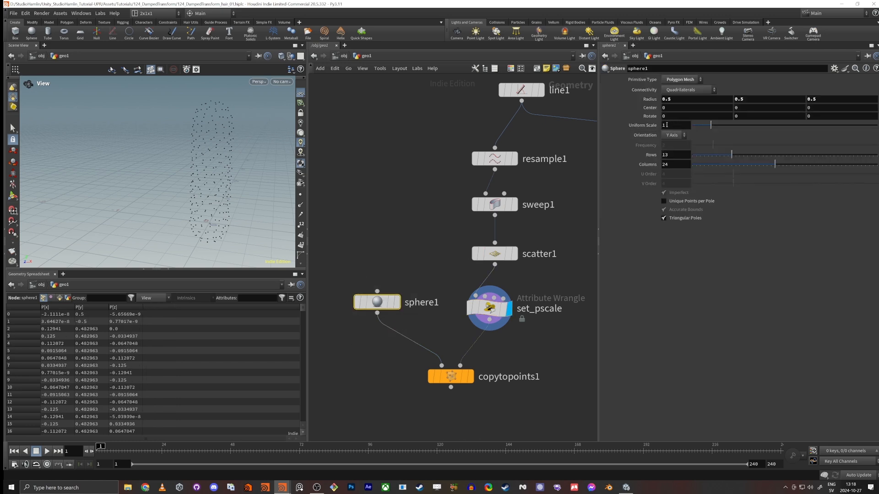
left_click(471, 376)
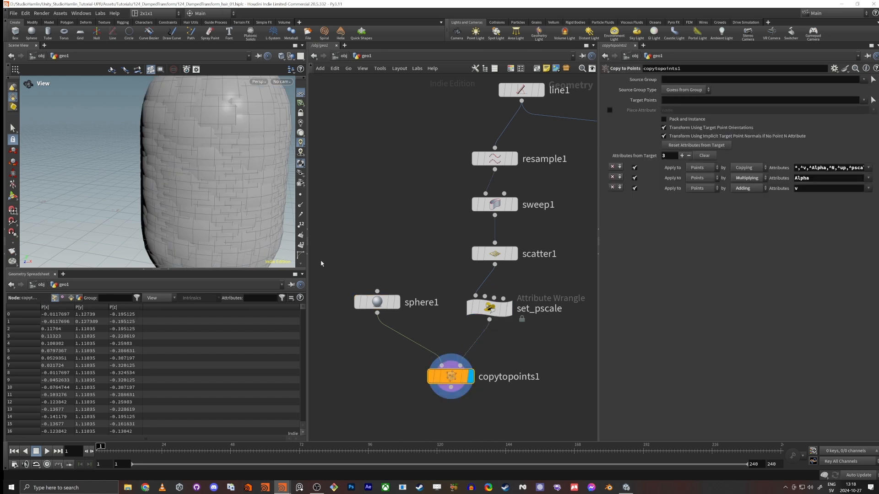
Step: Display the set_pscale wrangle and add float min = chf("Min_Size"); above its pscale line
left_click(508, 308)
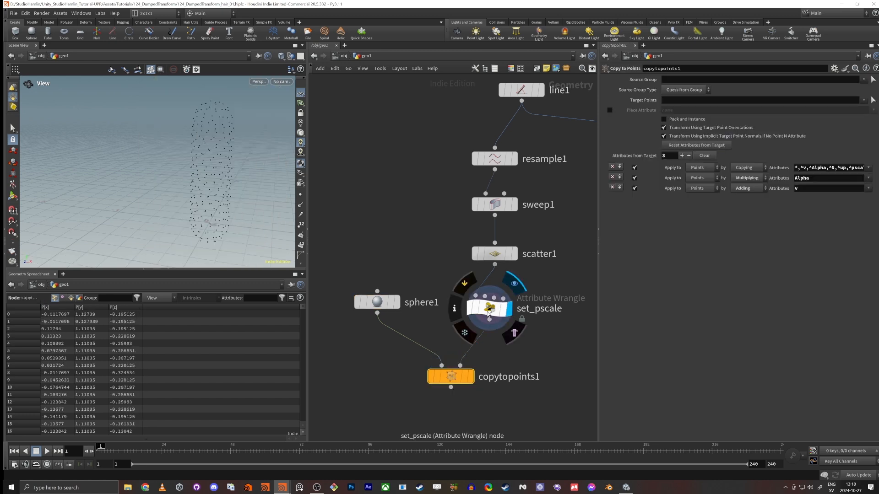
left_click(488, 307)
key("Return")
key("Return")
key("Return")
key("Return")
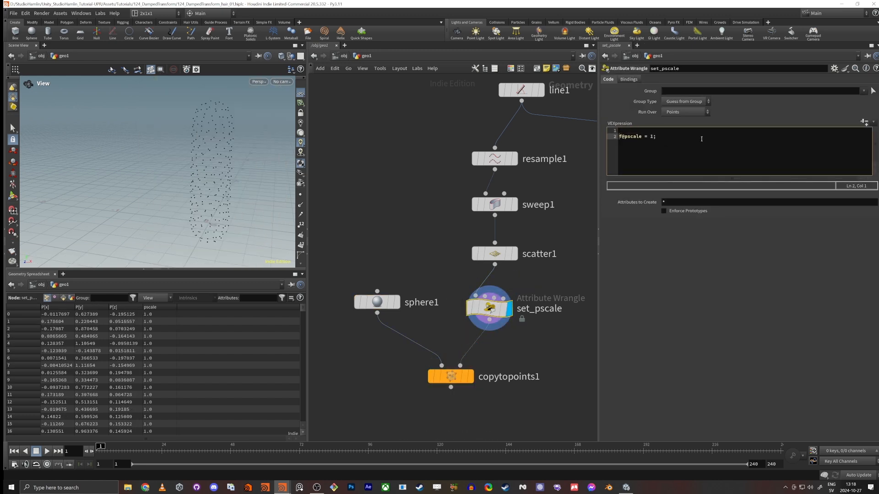
type("float")
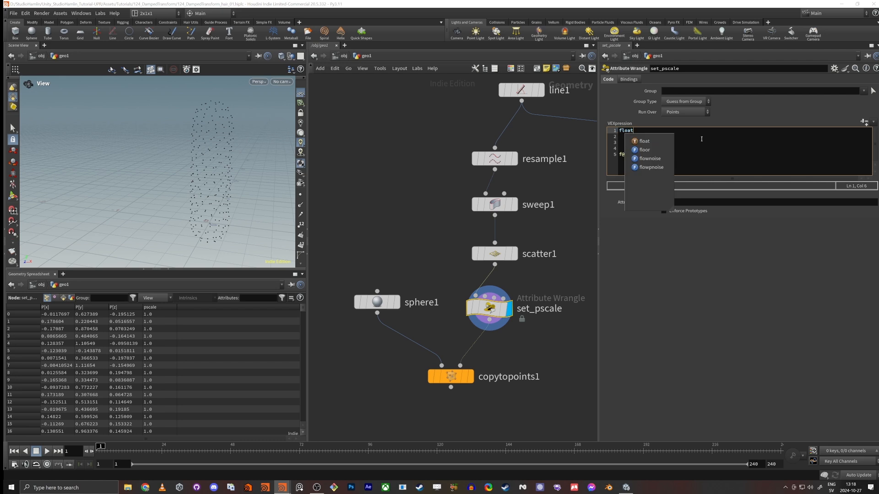
type(" min = chf(\"\"")
key("BackSpace")
key("BackSpace")
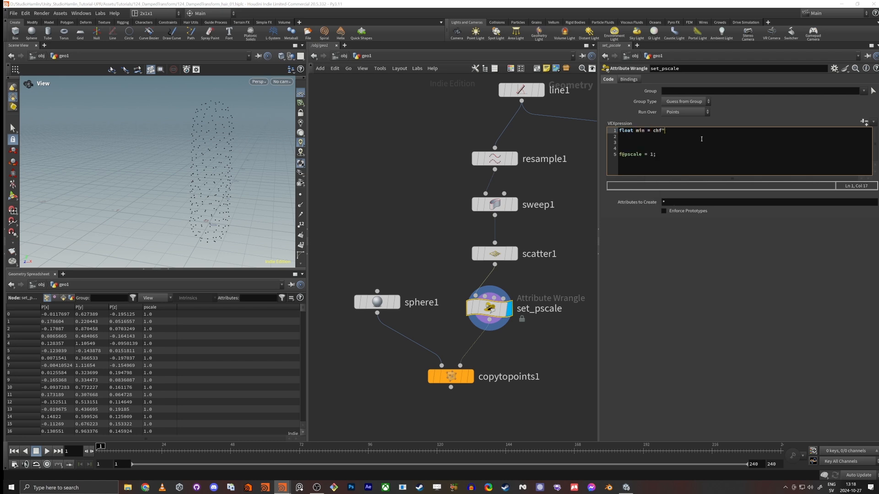
type("(\"\");")
key("Left")
key("Left")
type("Min_Size")
key("End")
key("Return")
Step: Add the line float max = chf("Max_Size"); below the min declaration in the wrangle
type("float max = chf(\"\")")
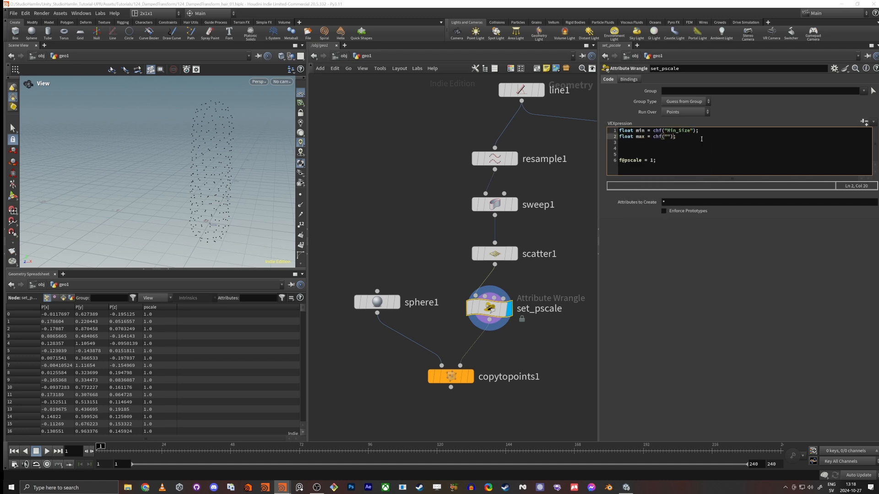
key("Left")
key("Left")
type("Max_Sz")
key("BackSpace")
type("ize")
key("End")
key("Return")
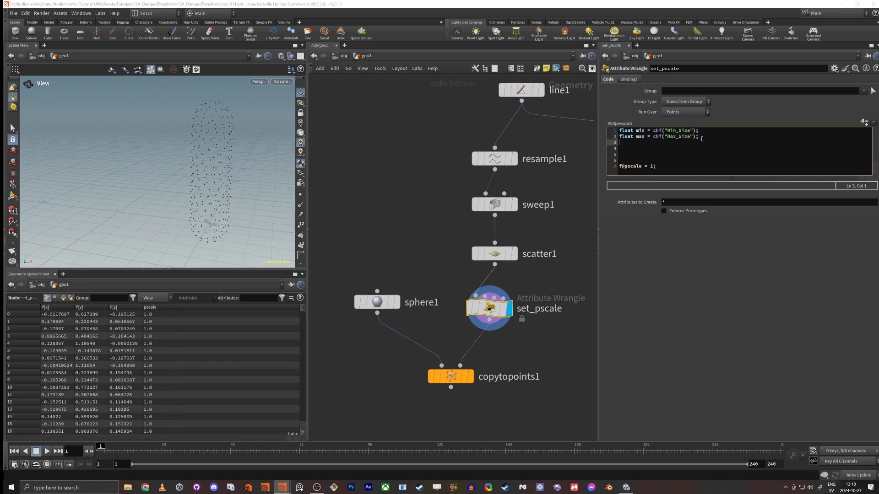
Step: Declare a float seed variable in the wrangle that reads its value from chf("Seed")
key("Return")
type("float")
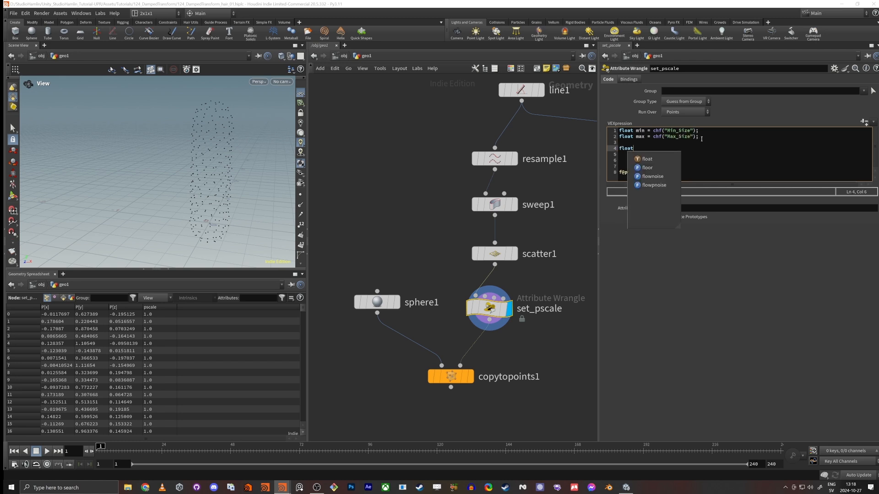
type(" seeed =chf(\"Se")
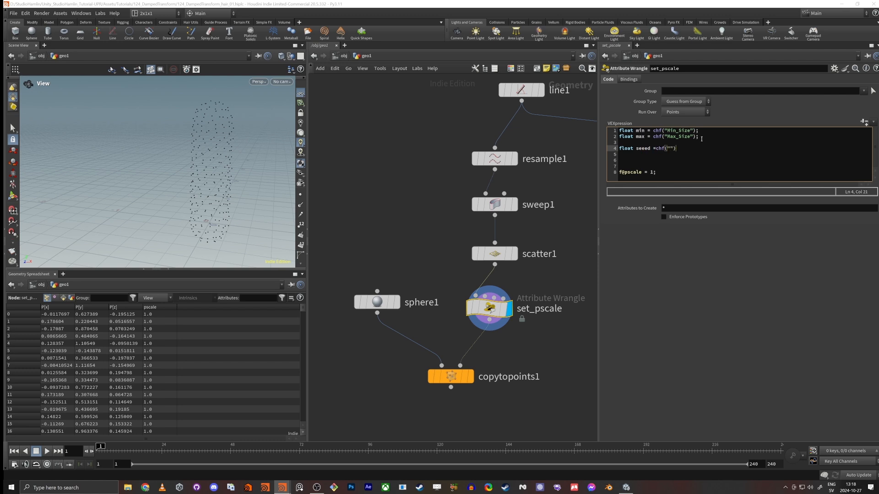
type("ed")
key("Down")
key("Down")
type("float random")
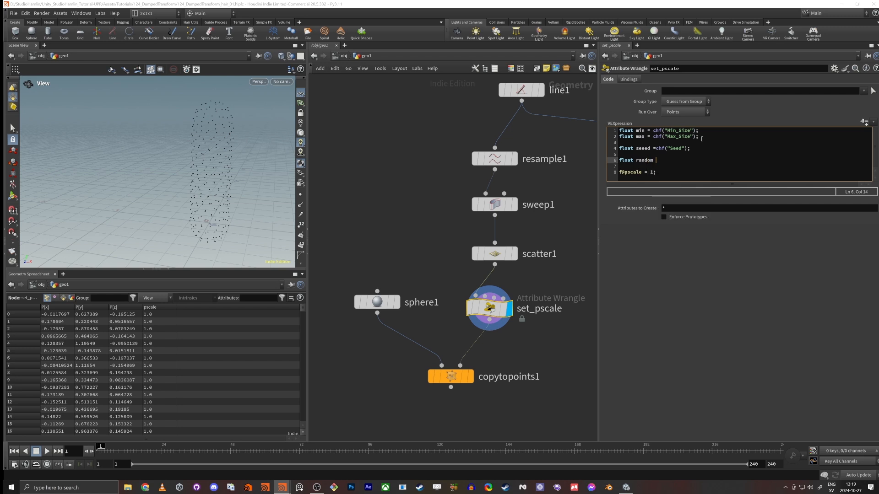
key("BackSpace")
type("(")
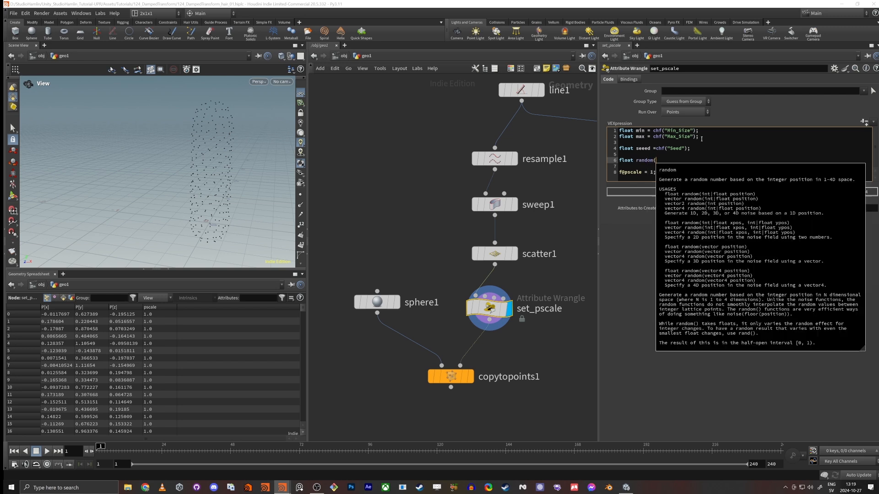
key("BackSpace")
key("BackSpace")
key("BackSpace")
key("BackSpace")
key("BackSpace")
key("BackSpace")
key("BackSpace")
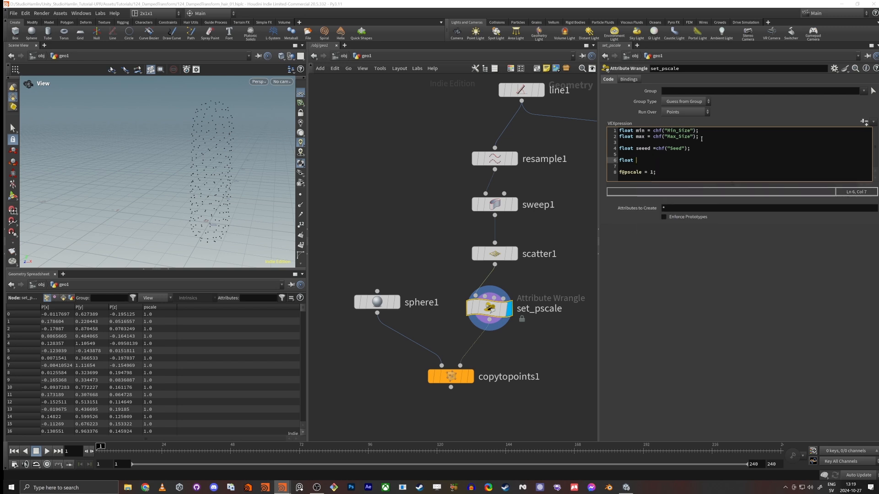
type("randVal = random")
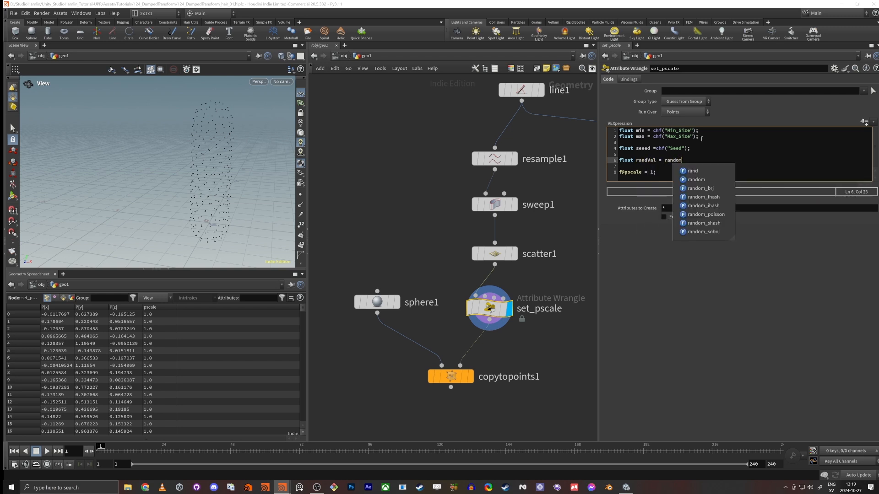
type("(")
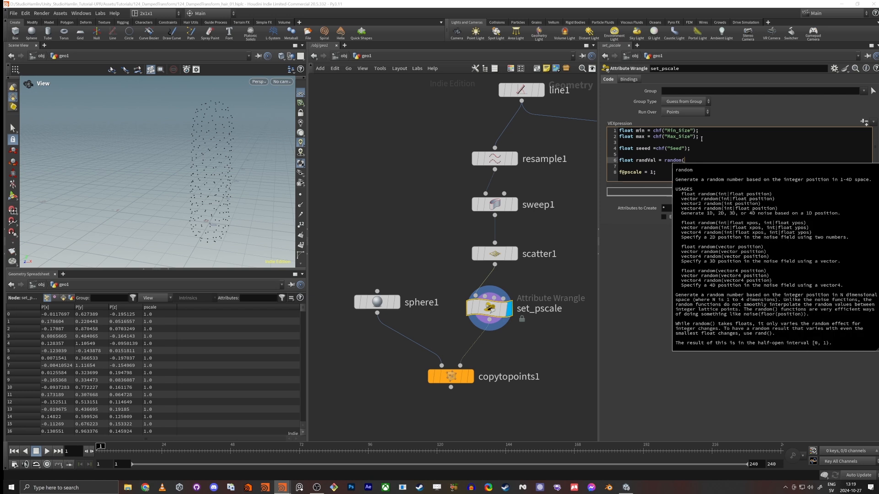
type("seed);")
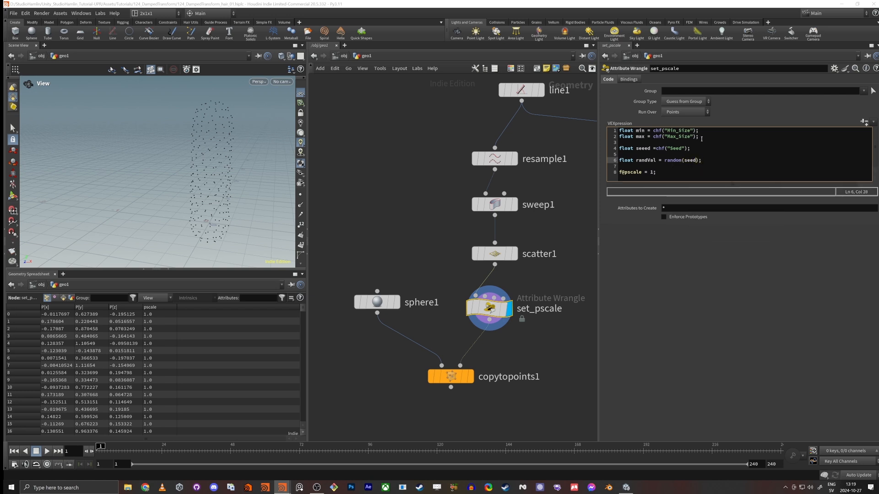
type("+@ptnum*1.234")
left_click_drag(698, 160, 734, 163)
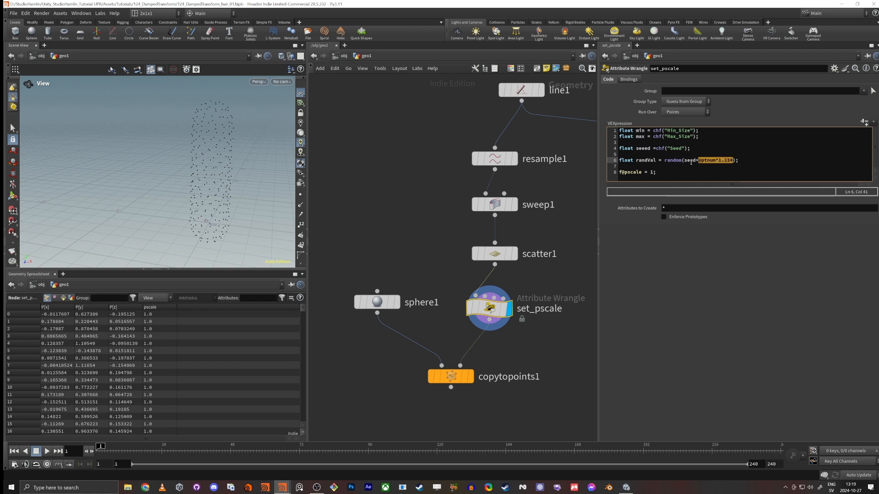
double_click(690, 160)
left_click(648, 146)
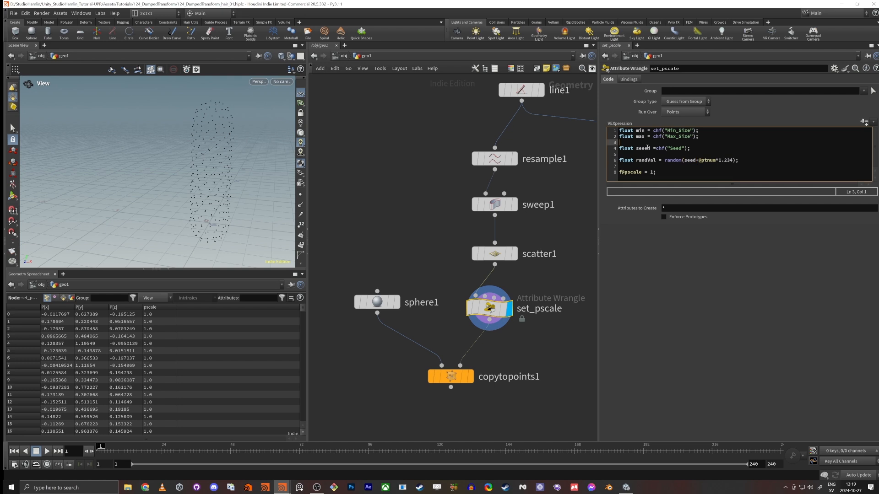
Step: Create the wrangle's Min Size, Max Size and Seed parameters from the code and correct the misspelled variable on line 4 to seed
left_click(863, 123)
left_click_drag(693, 142, 712, 148)
left_click(642, 178)
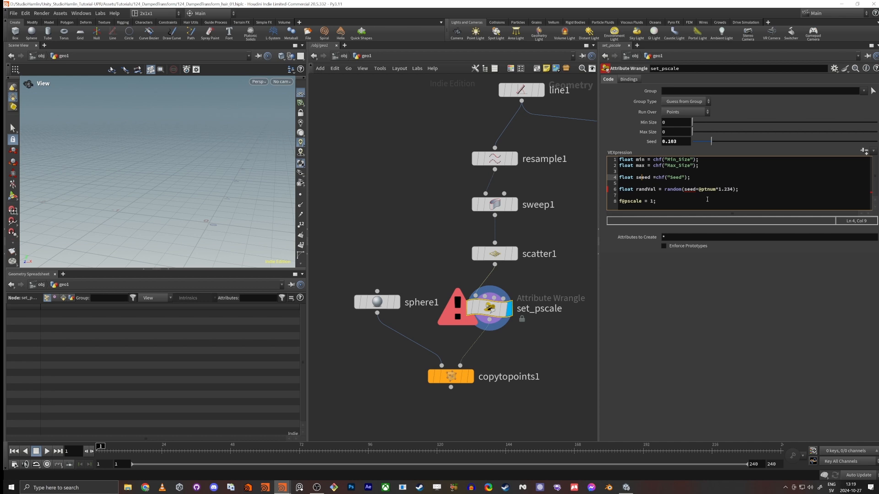
key("BackSpace")
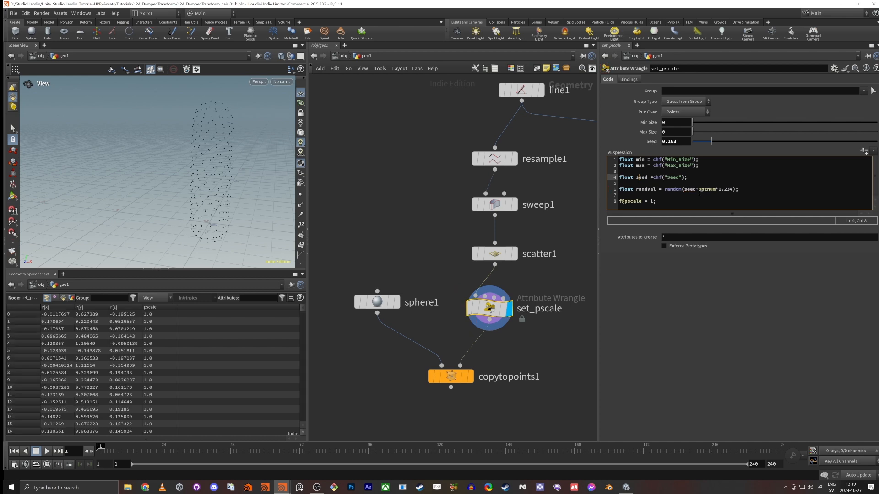
Step: Review the randVal expression and set the wrangle's Seed parameter to 0.126
double_click(643, 190)
double_click(672, 189)
left_click_drag(698, 190, 734, 189)
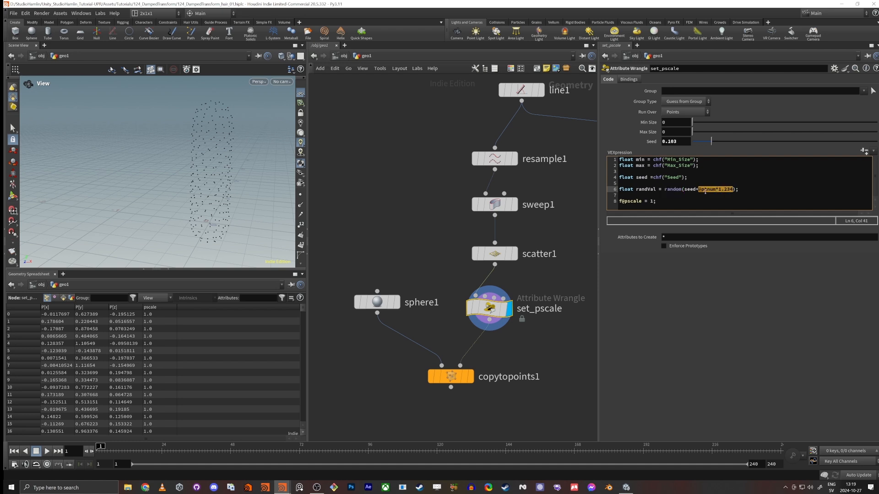
left_click_drag(722, 141, 718, 152)
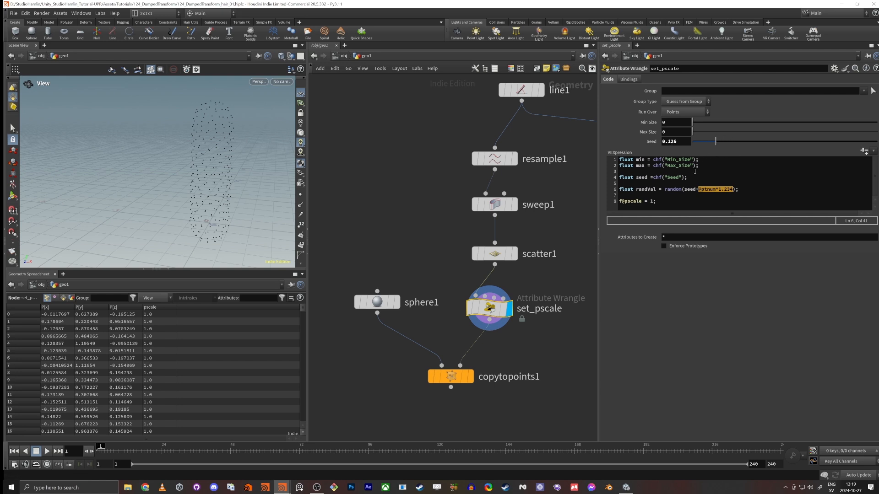
double_click(669, 189)
Step: Add the line float finalScale = fit(randVal,0,1,min,max); below the randVal declaration
left_click(755, 192)
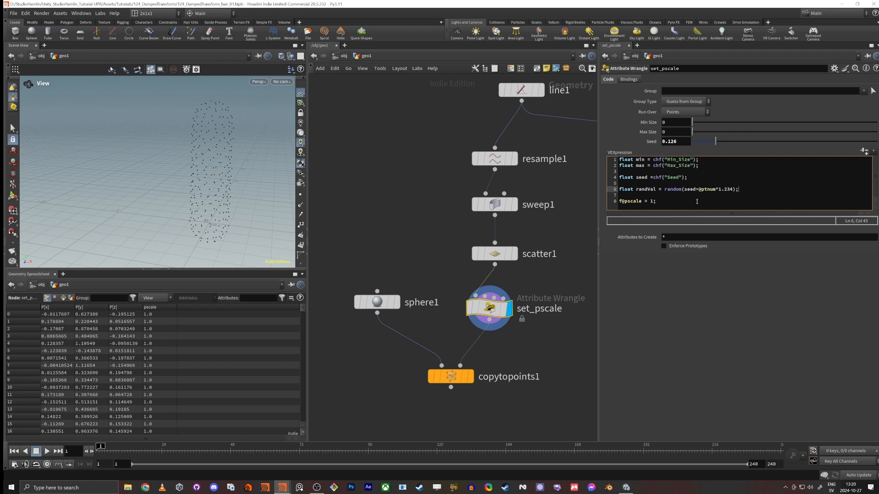
key("Down")
type("float final")
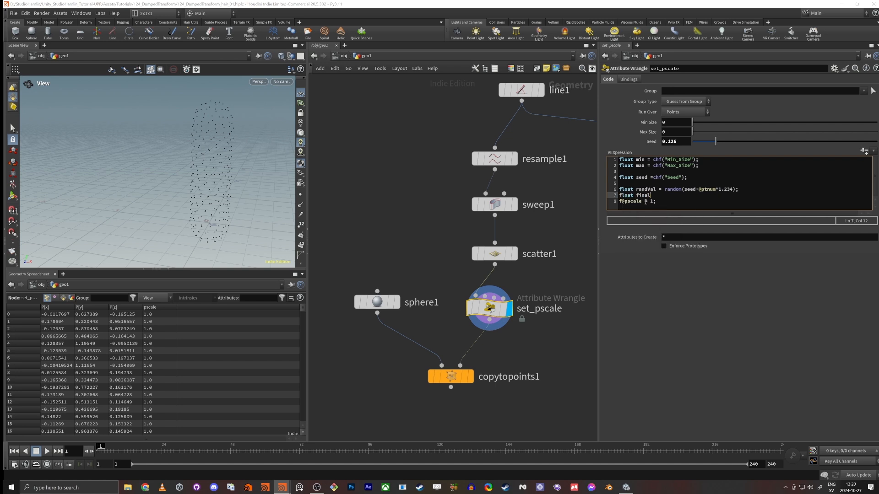
type("Scale = fit(")
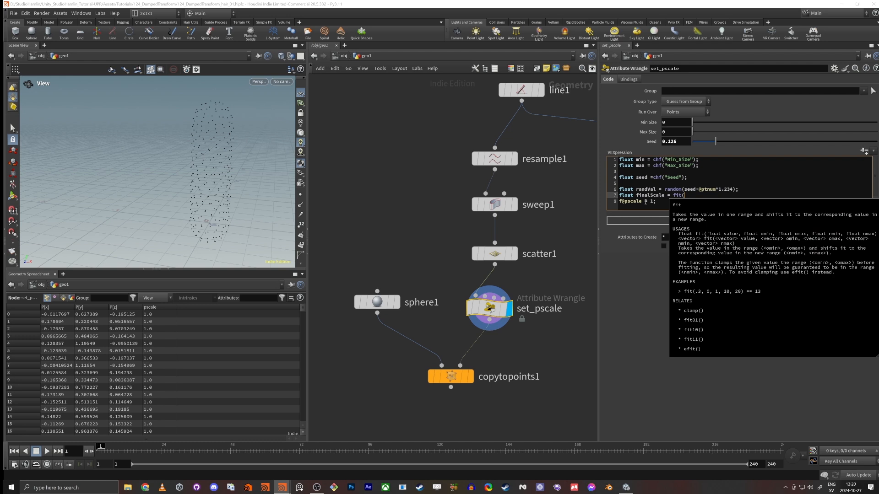
type("randVa")
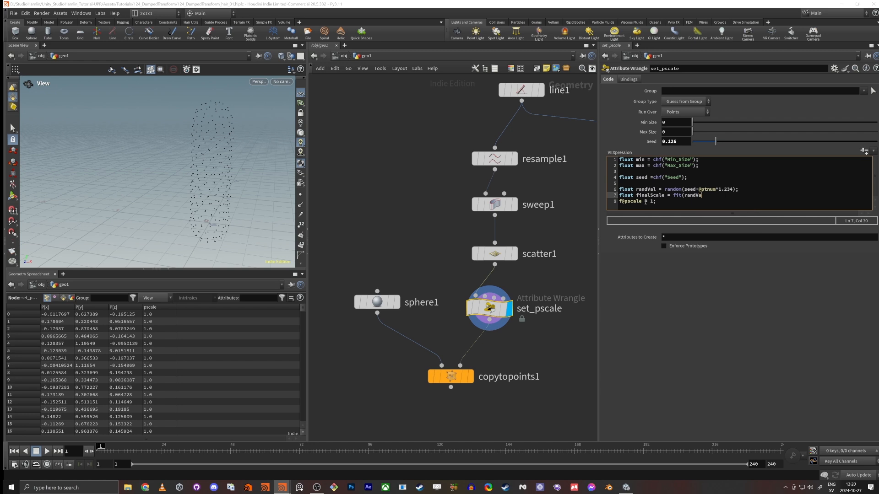
type("l,0,1,")
type("min,max);")
Step: Change the last line of the wrangle to f@pscale = finalScale;
left_click(659, 202)
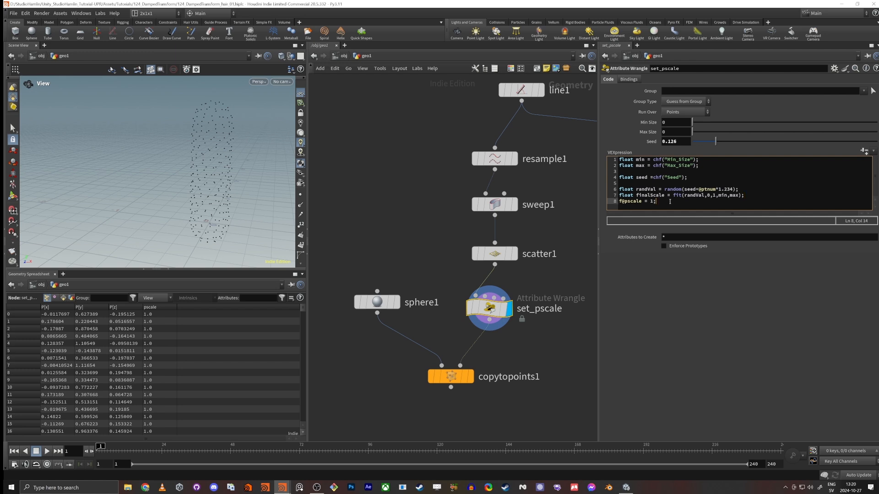
key("BackSpace")
key("BackSpace")
type("finalScale;")
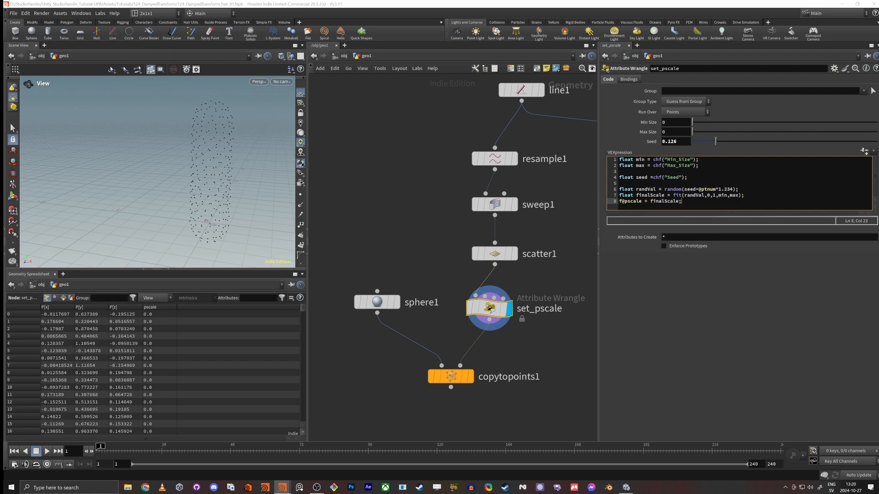
Step: Set the wrangle's Max Size to 1 and display Copy to Points to view the randomly scaled spheres
left_click_drag(692, 132, 876, 132)
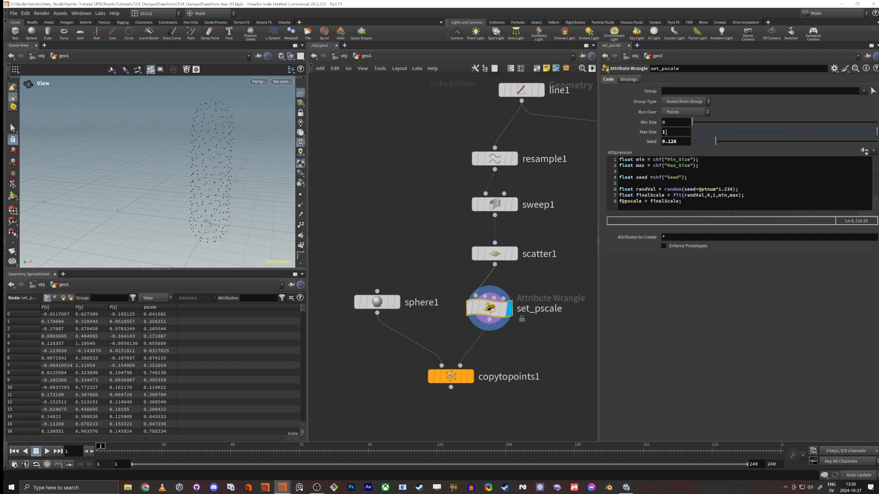
left_click(470, 376)
left_click(458, 379)
scroll(180, 193, "down", 3)
mouse_move(180, 192)
left_mouse_down()
mouse_move(196, 190)
mouse_move(182, 191)
left_mouse_up()
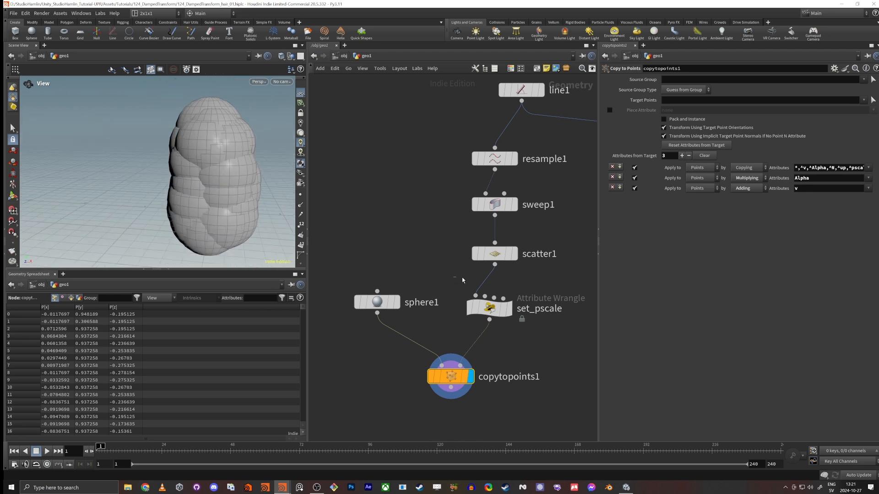
Step: Set set_pscale's Min Size to 0.079, Max Size to 0.136 and Seed to 0.975
left_click_drag(453, 277, 472, 306)
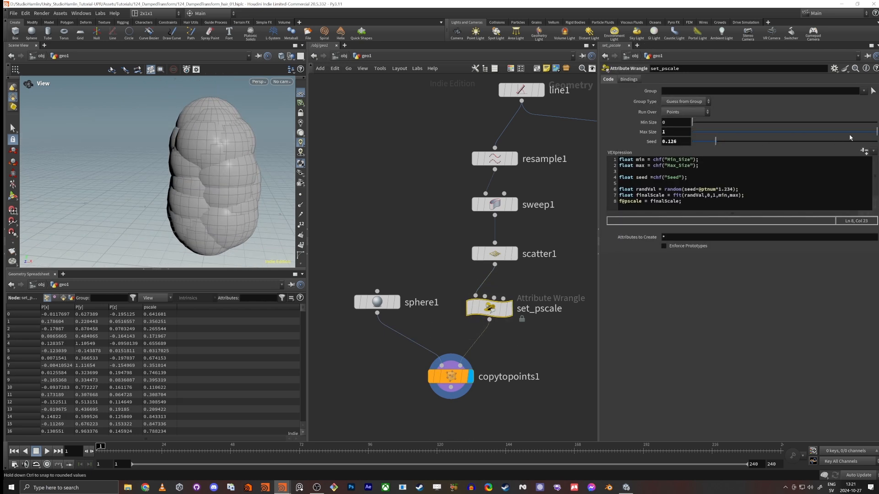
left_click_drag(850, 137, 872, 142)
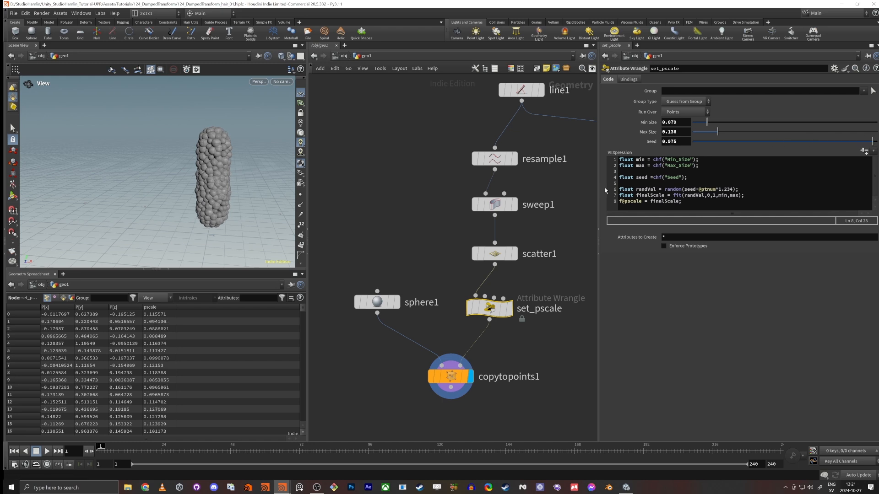
Step: Raise the scatter1 node's Force Total Count to 448 so the spheres cover the tube more densely
right_click_drag(215, 183, 379, 175, "alt")
left_click_drag(197, 184, 200, 203, "alt")
left_click(494, 254)
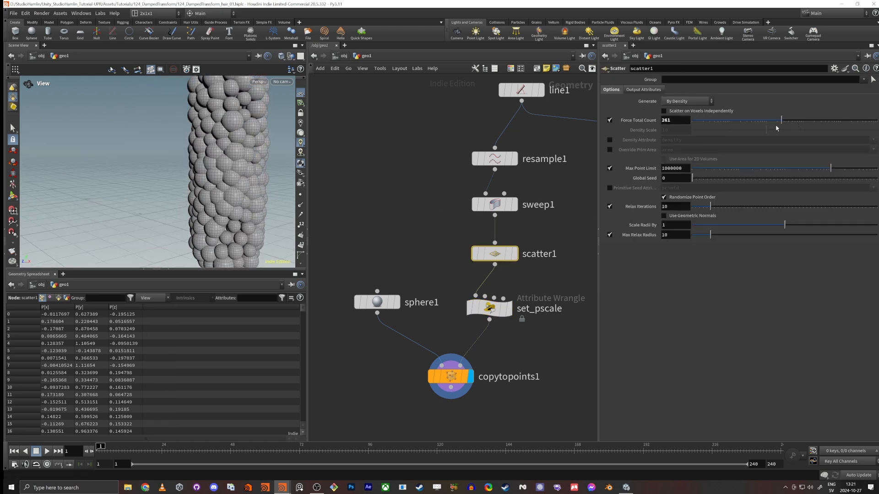
left_click_drag(778, 121, 790, 120)
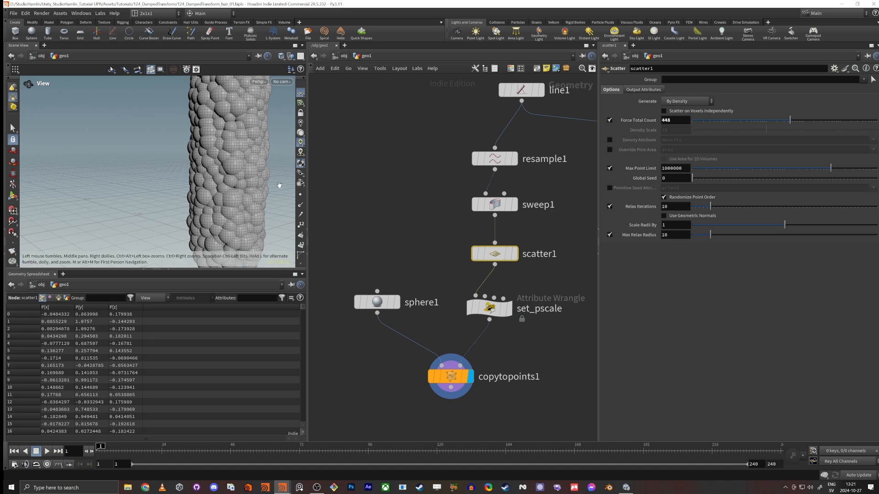
left_click_drag(209, 180, 238, 174, "alt")
right_click_drag(237, 174, 304, 241, "alt")
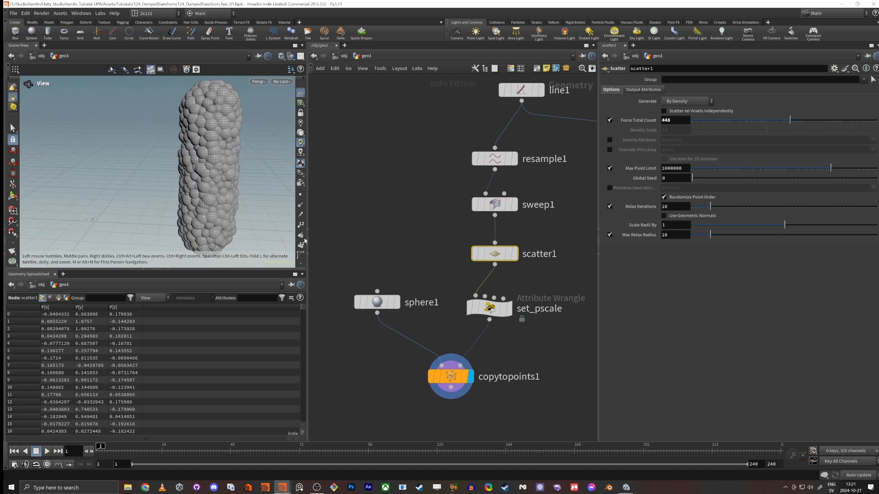
Step: Add a Merge node that combines the outputs of copytopoints1 and sweep1
middle_click_drag(397, 259, 404, 229)
scroll(479, 368, "down", 3)
left_click(463, 355)
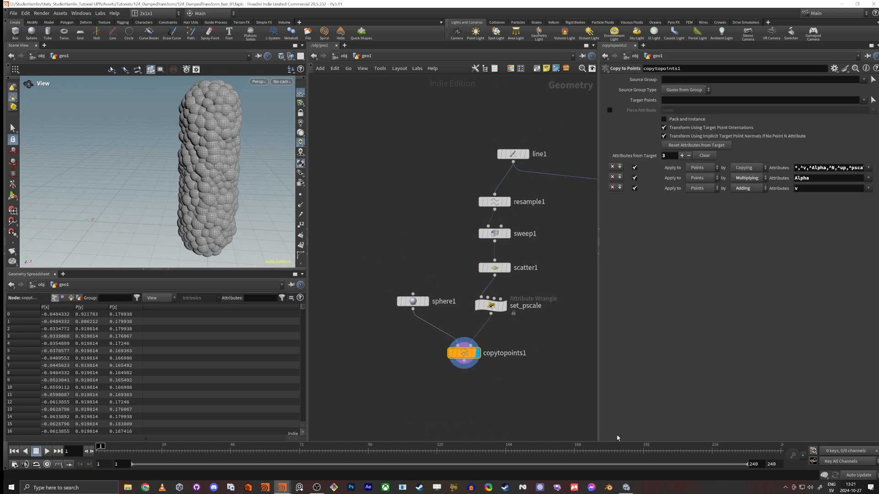
middle_click_drag(490, 416, 458, 368)
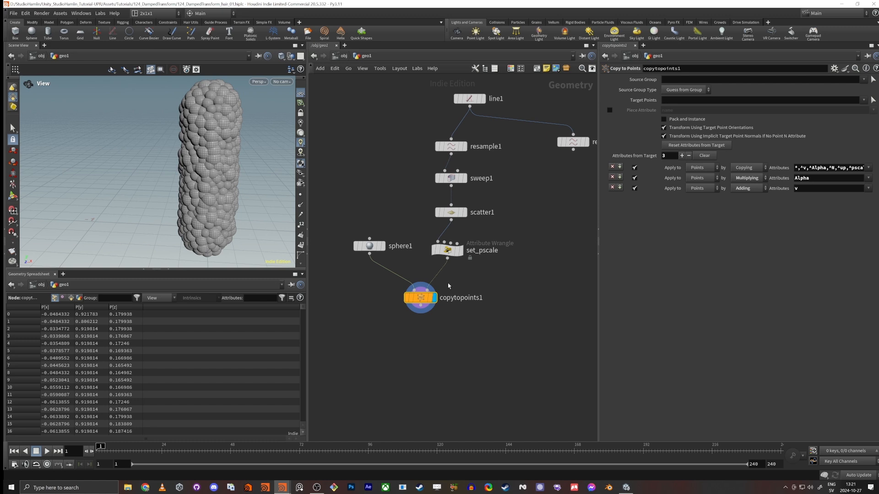
left_click(458, 182, "shift")
left_click_drag(451, 186, 481, 372, "alt")
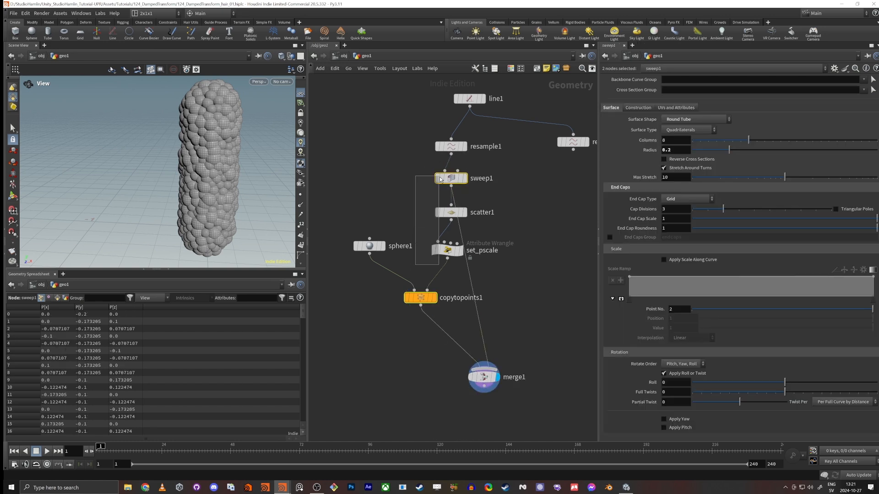
Step: Move the scatter1, set_pscale, sphere1 and copytopoints1 nodes aside so the sweep1 wire to the merge runs clear
left_click(446, 213)
left_click_drag(446, 216, 395, 216)
left_click_drag(367, 248, 340, 288)
left_click_drag(421, 302, 397, 306)
key("f")
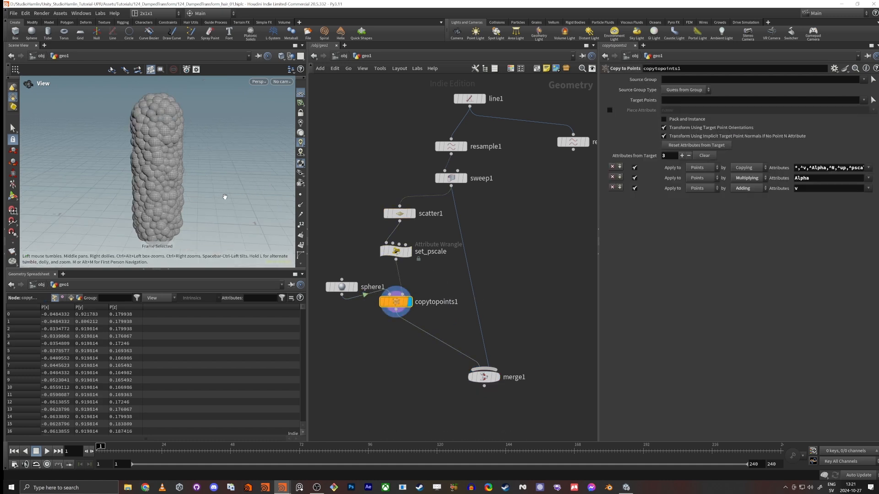
Step: Display sweep1 and the merged result in turn, and move merge1 up beside copytopoints1
left_click(464, 179)
left_click(453, 179)
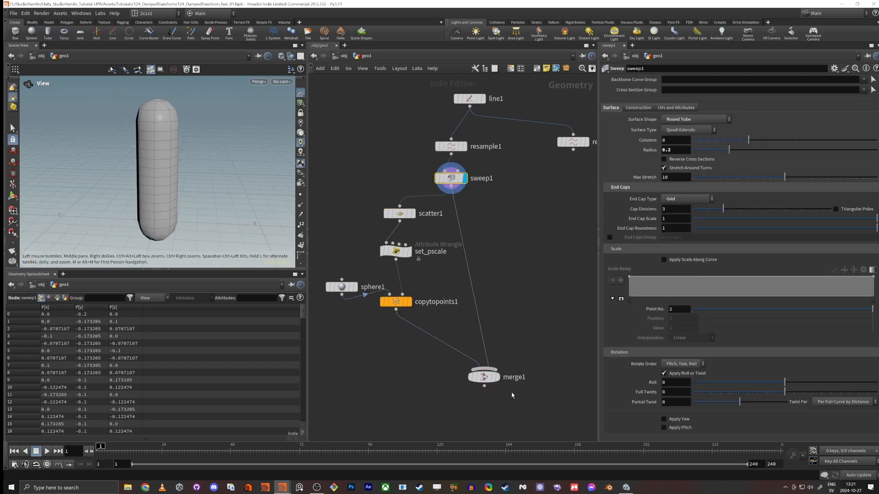
left_click(495, 379)
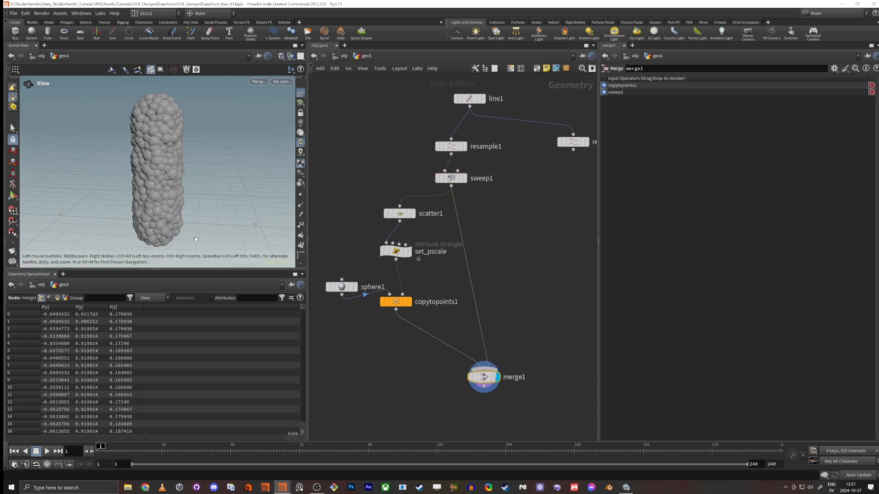
left_click_drag(155, 173, 169, 121)
right_click_drag(170, 121, 206, 169)
mouse_move(206, 169)
middle_mouse_down()
mouse_move(180, 210)
mouse_move(204, 178)
middle_mouse_up()
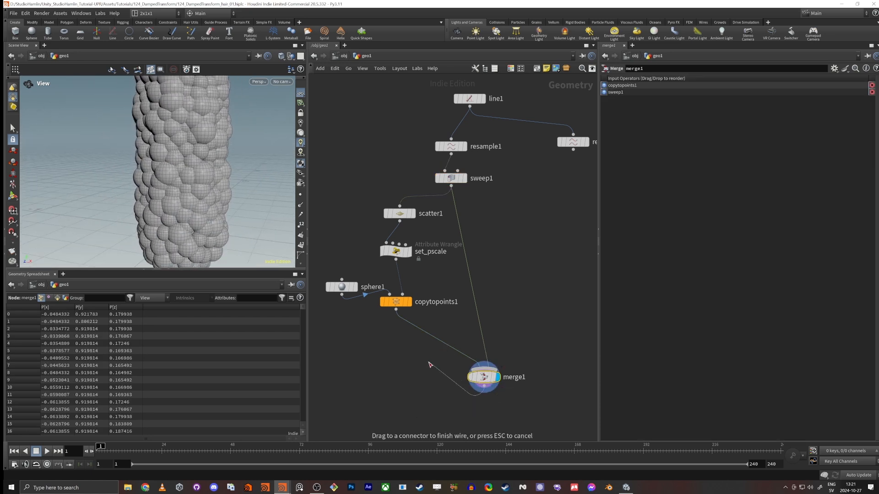
mouse_move(483, 383)
left_click_drag(483, 382, 442, 346)
left_click(441, 349)
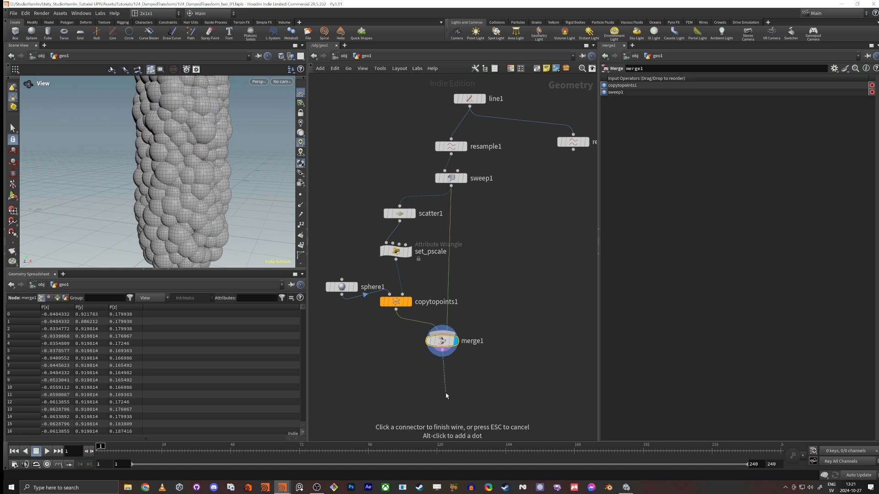
left_click(447, 396)
type("convertvdb")
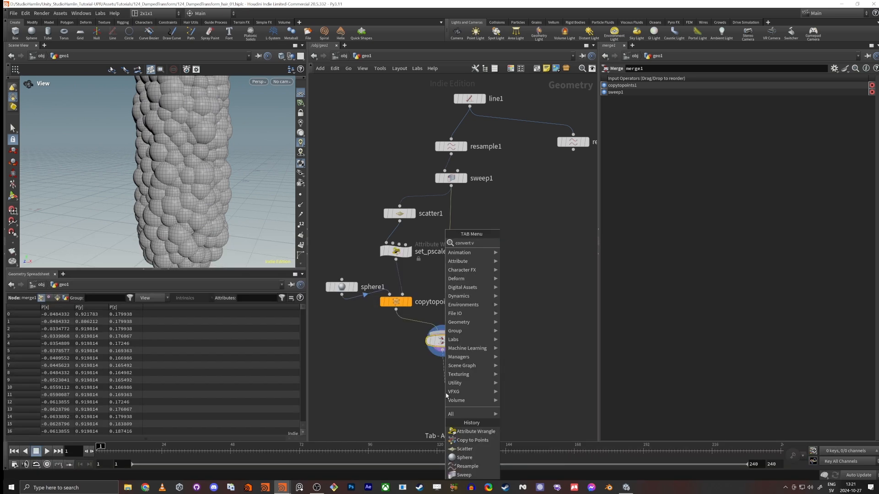
key("Return")
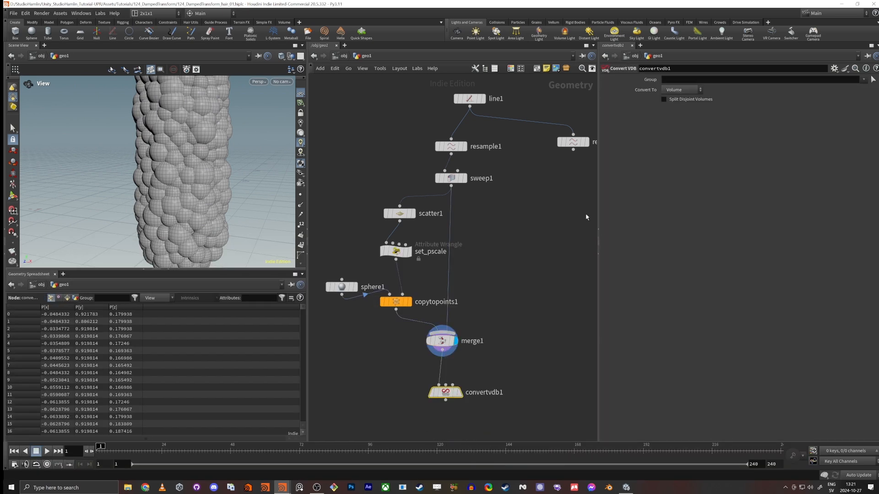
key("Delete")
key("Tab")
mouse_move(449, 393)
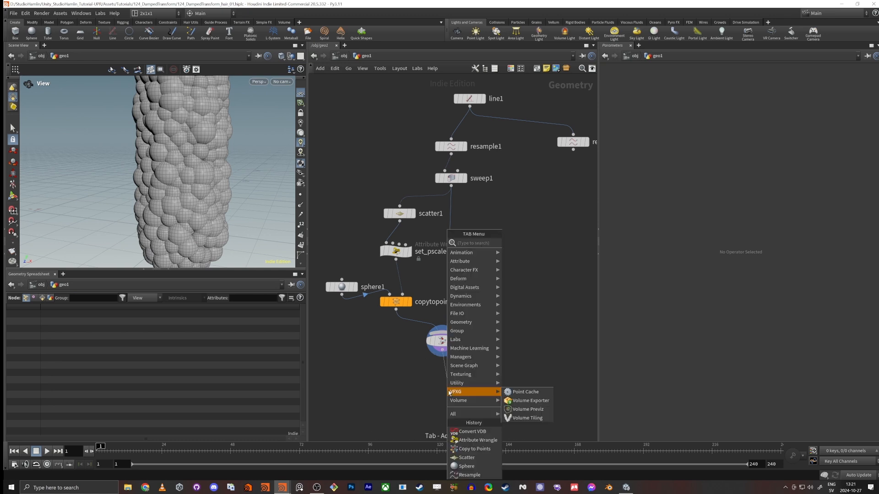
type("vdb from p")
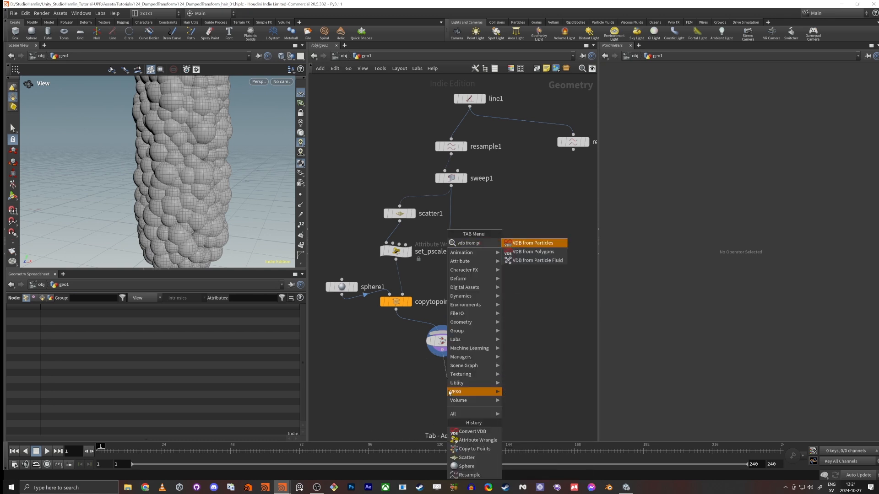
key("Escape")
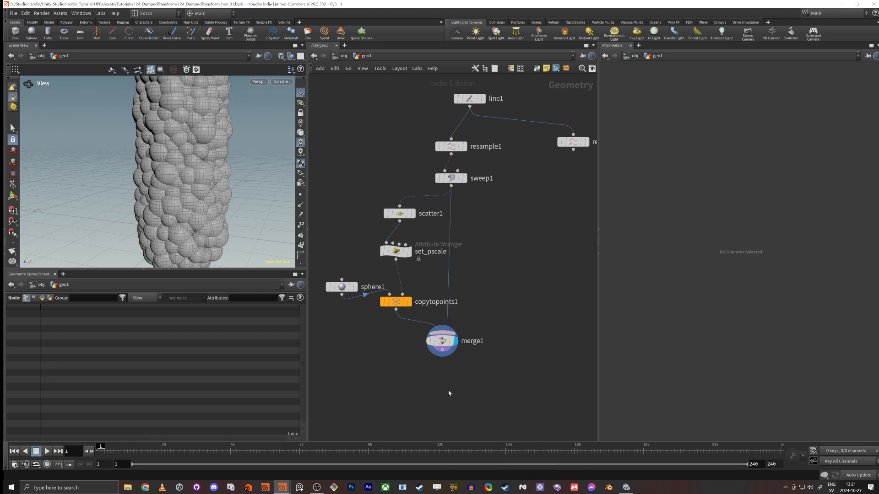
left_click(448, 390)
key("Tab")
left_click(360, 383)
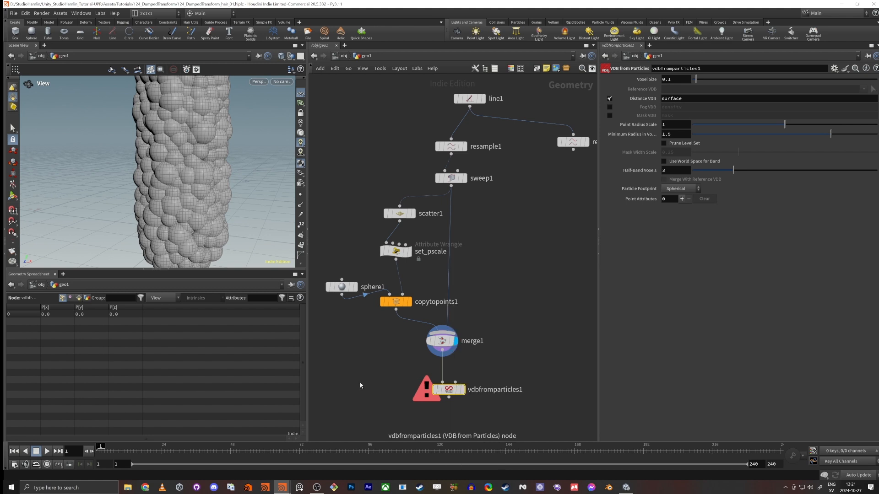
left_click_drag(360, 382, 466, 403)
key("Delete")
Step: Append a VDB from Polygons node to merge1 and display it
left_click(442, 358)
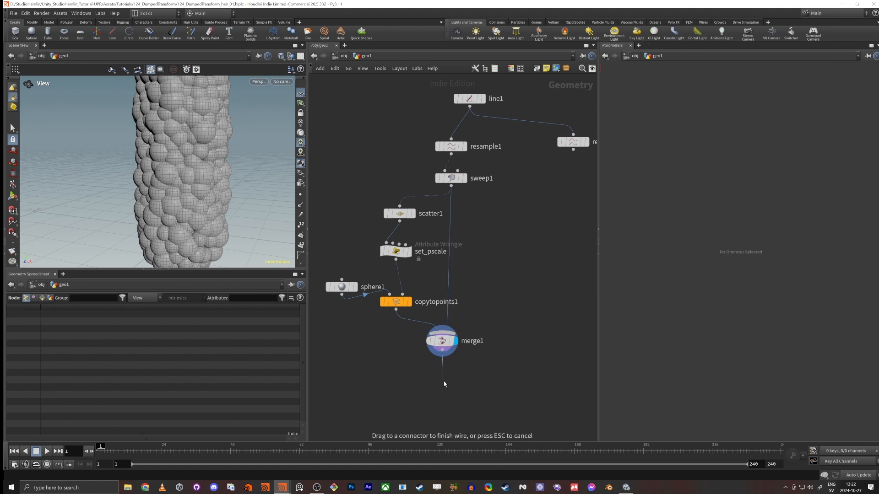
key("Tab")
type("cd")
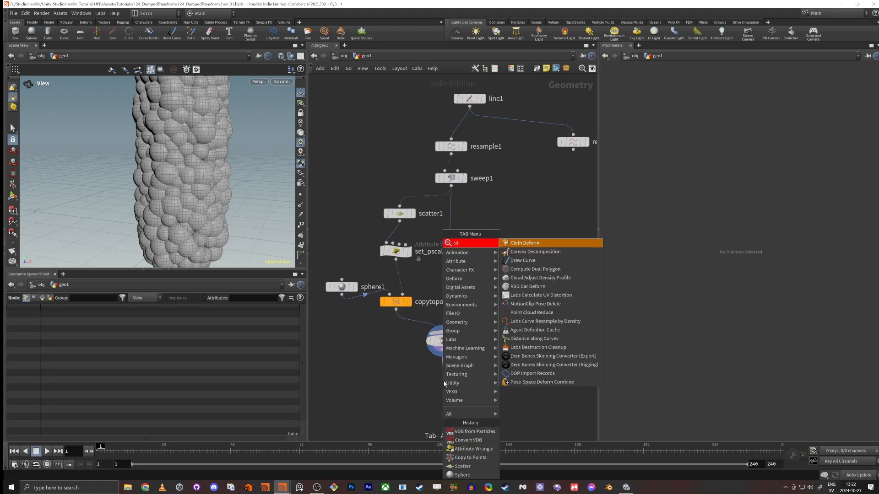
key("BackSpace")
key("BackSpace")
key("BackSpace")
key("BackSpace")
key("BackSpace")
key("BackSpace")
key("BackSpace")
key("BackSpace")
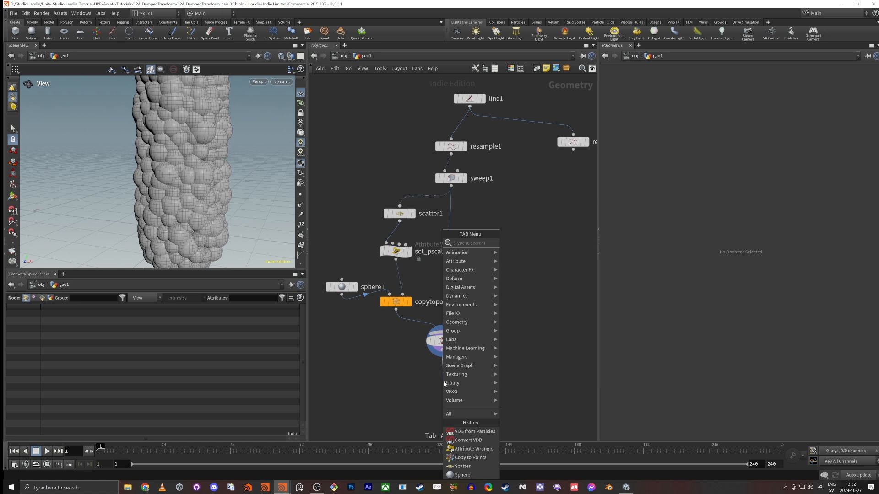
type("vdb")
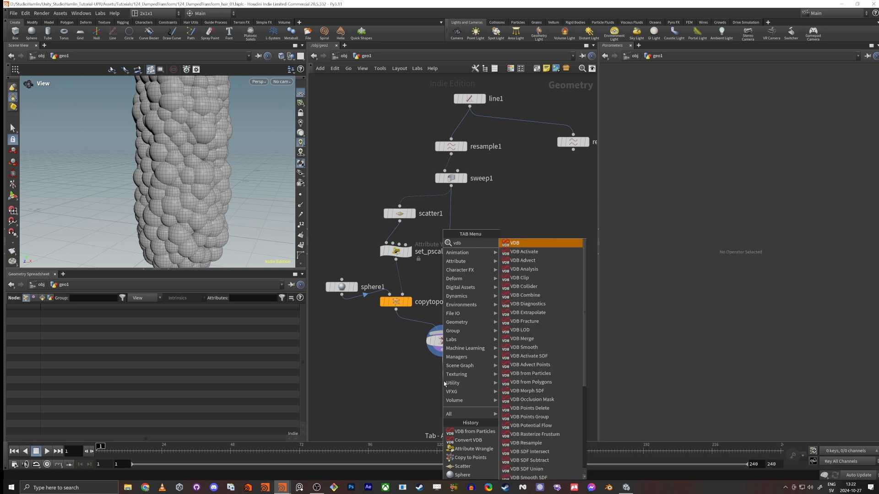
type(" from po")
key("Return")
left_click(444, 382)
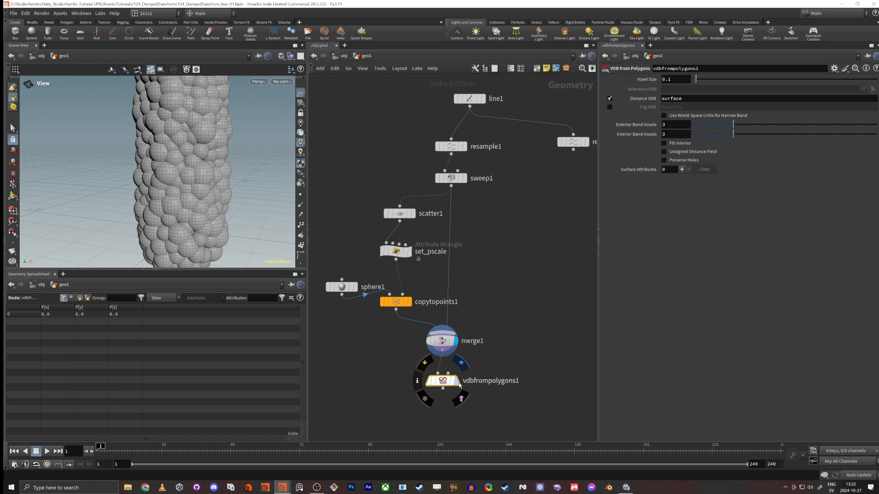
left_click(457, 381)
Step: Set the VDB from Polygons Voxel Size to 0.01 and inspect the volume's surface detail
scroll(153, 142, "down", 3)
left_click_drag(153, 142, 175, 180)
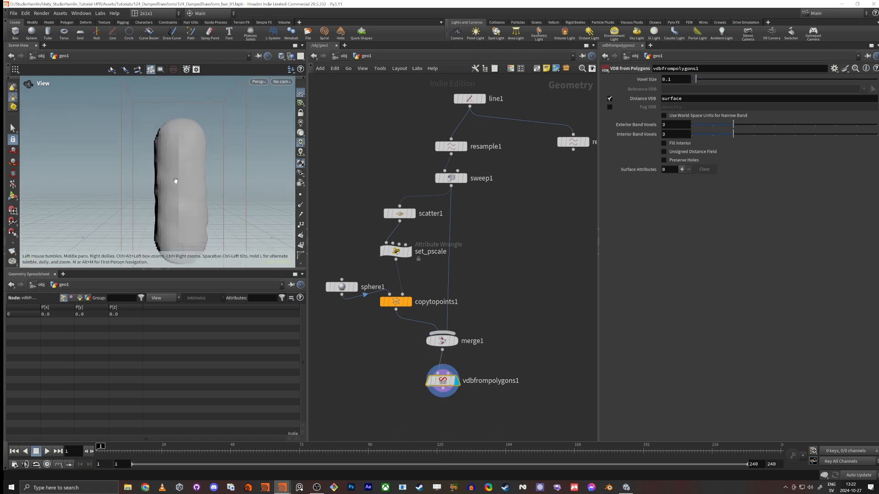
left_click_drag(669, 80, 687, 95)
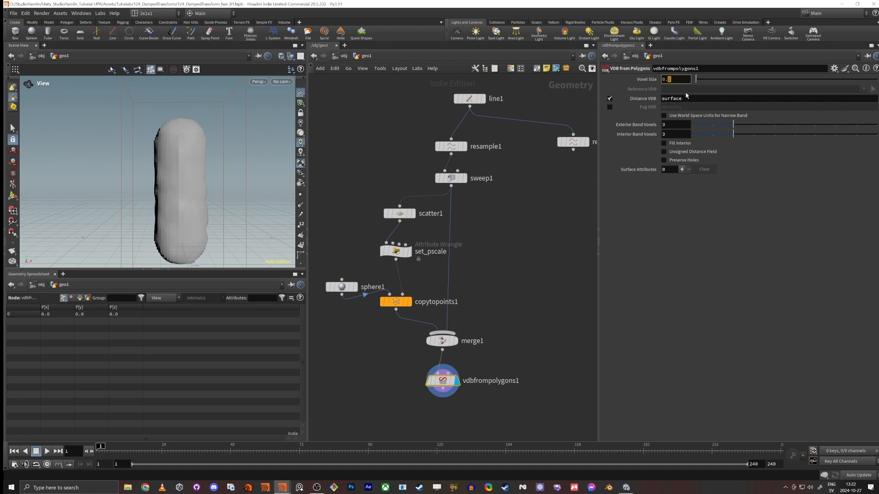
key("Return")
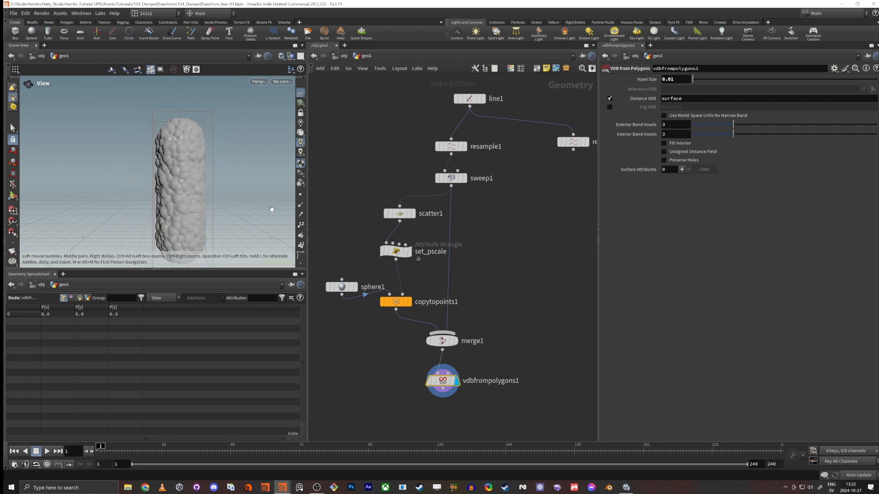
left_click_drag(271, 206, 173, 178)
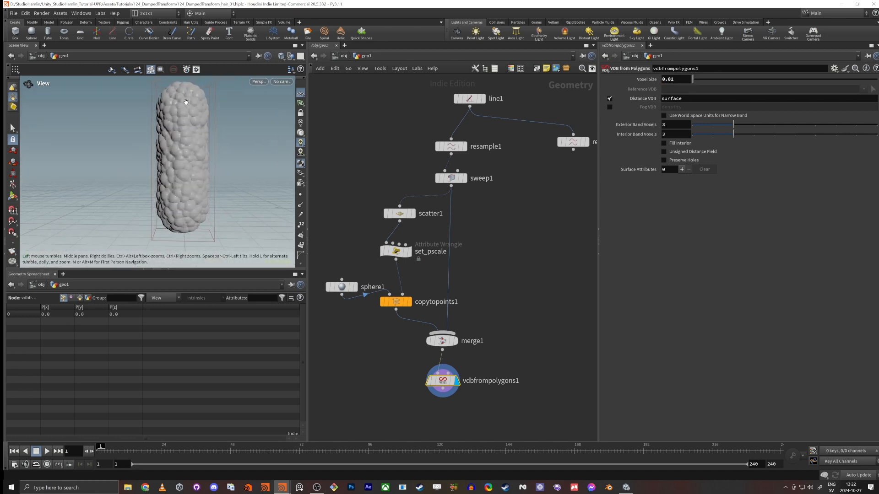
Step: Append a Convert VDB node to vdbfrompolygons1 and display it
middle_click_drag(441, 399, 466, 326)
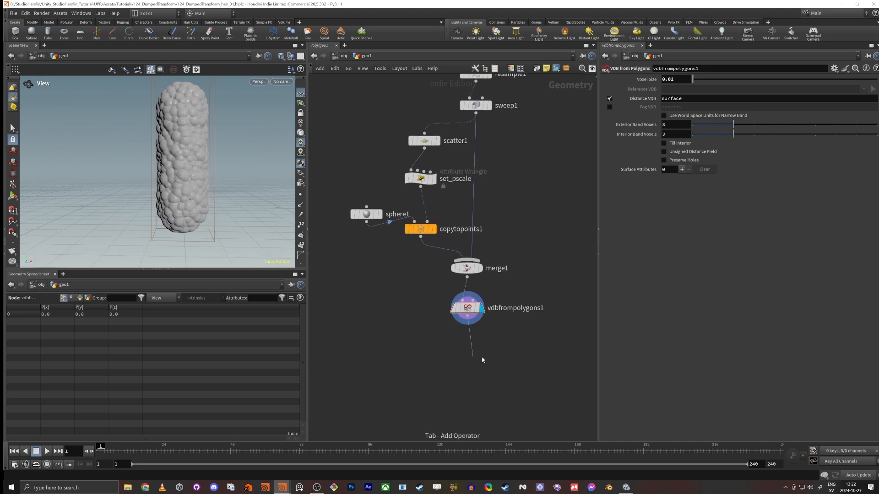
key("Tab")
mouse_move(482, 360)
type("convert")
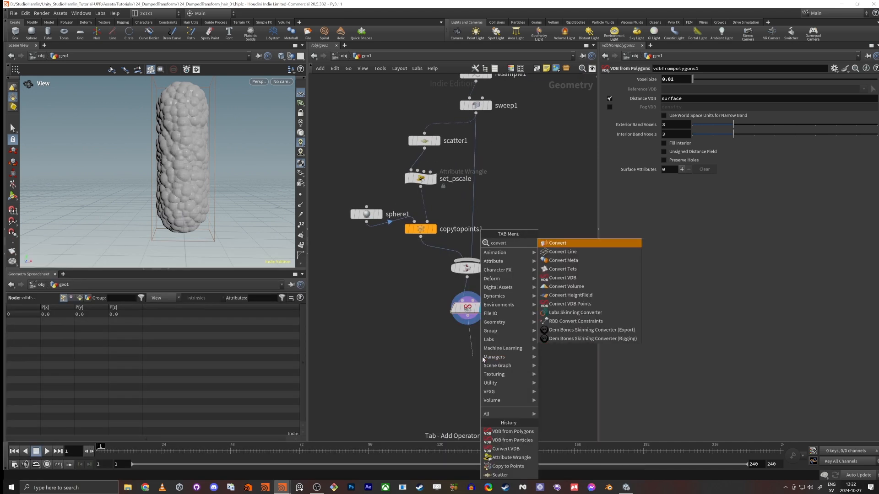
type(" vdb")
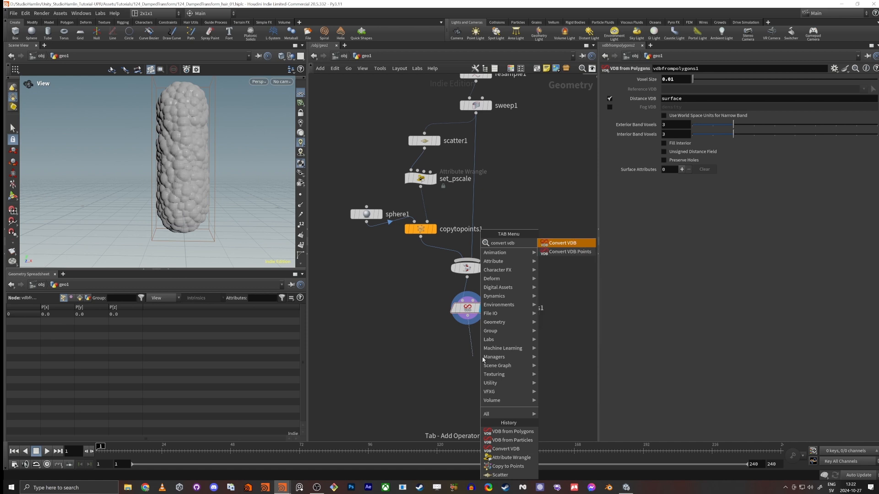
key("Return")
left_click(486, 357)
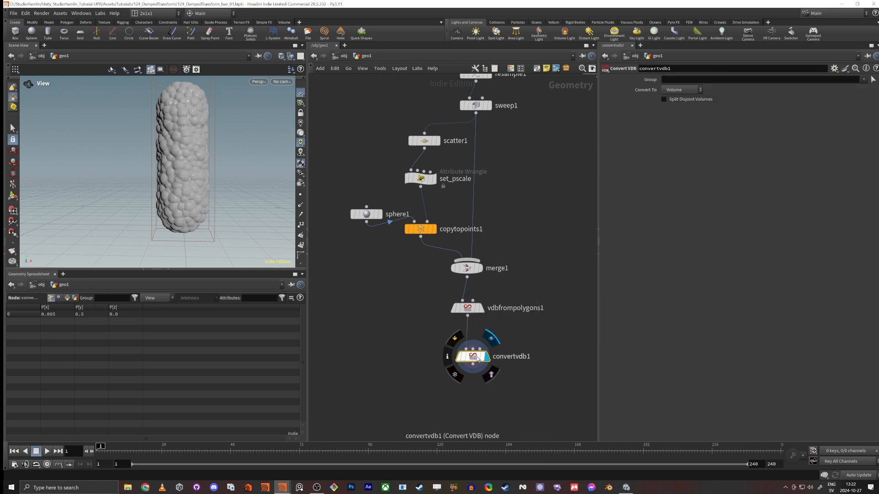
Step: Set the Convert VDB node's Convert To option to Polygons and inspect the resulting mesh
left_click(682, 90)
left_click(674, 116)
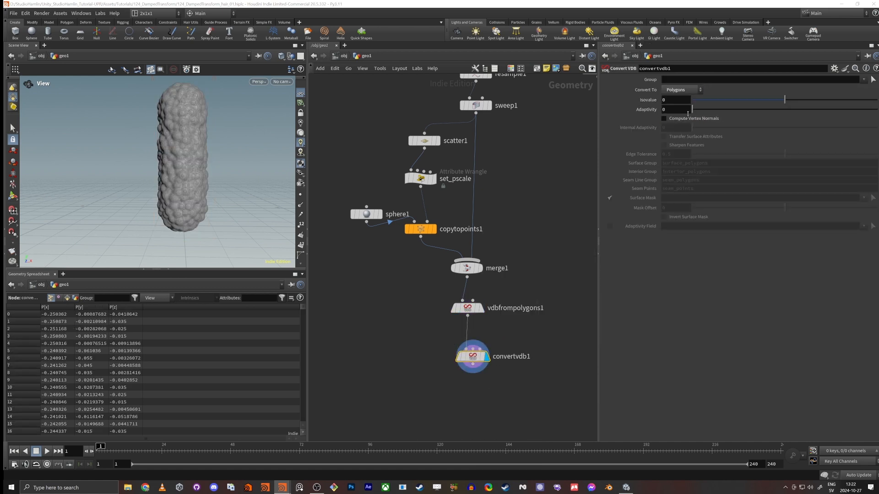
scroll(117, 153, "up", 5)
right_click_drag(321, 130, 176, 175)
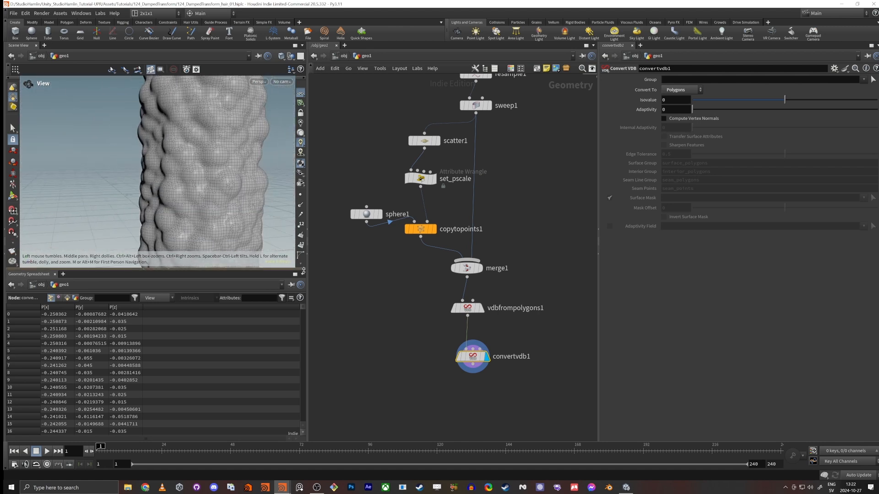
Step: Display merge1 and convertvdb1 in turn to compare the overlapping spheres with the converted mesh
left_click(475, 270)
left_click(474, 271)
mouse_move(197, 166)
left_mouse_down()
mouse_move(229, 159)
mouse_move(189, 143)
mouse_move(201, 146)
mouse_move(205, 180)
left_mouse_up()
left_click(485, 357)
left_click(473, 357)
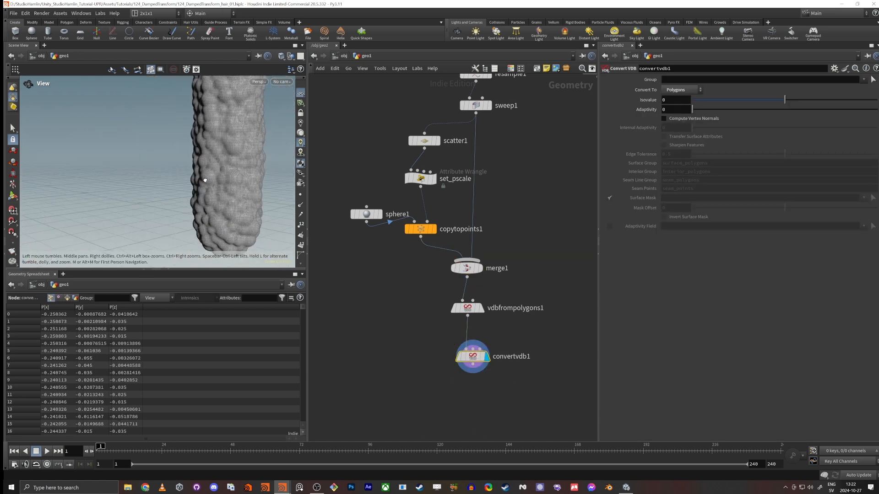
Step: Set the set_pscale wrangle's Max Size to 0.185 and view the whole bumpy tube
middle_click_drag(514, 170, 530, 198)
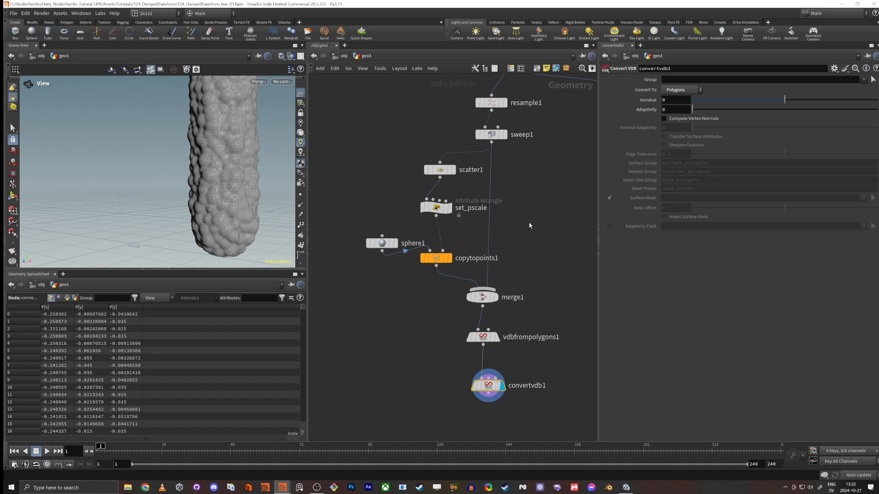
left_click(435, 207)
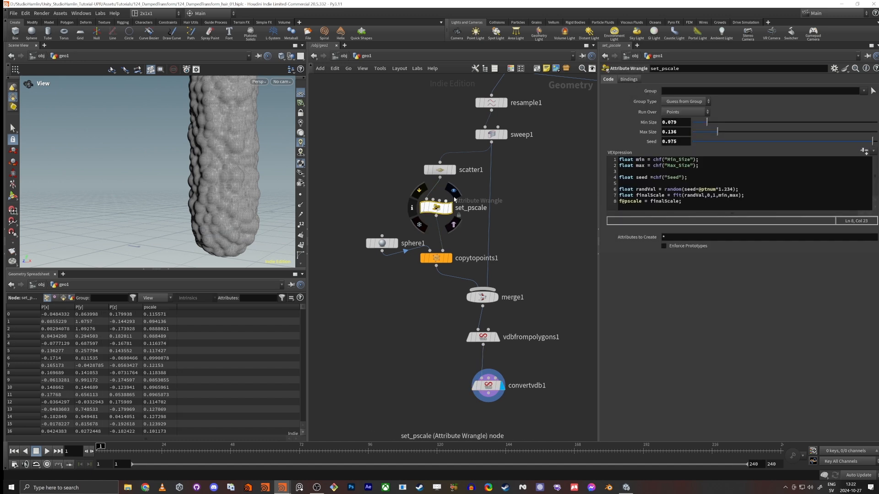
left_click_drag(725, 133, 726, 133)
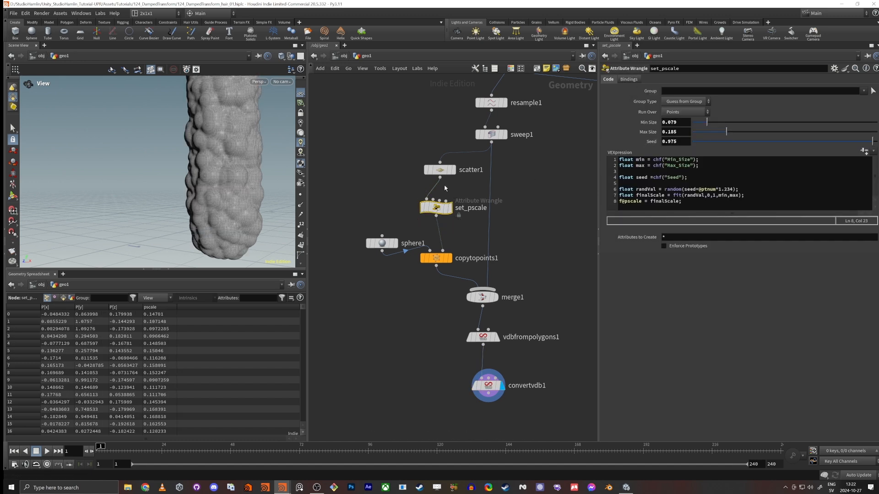
scroll(149, 167, "down", 2)
left_click_drag(149, 166, 275, 226)
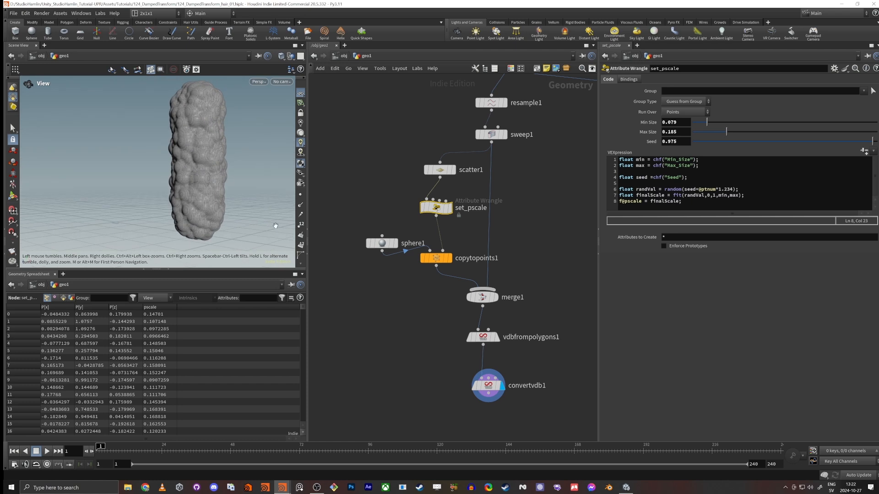
Step: Set the convertvdb1 node's Adaptivity to 0.139, checking the polygon density on the mesh surface
middle_click_drag(357, 313, 365, 251)
middle_click_drag(508, 401, 479, 340)
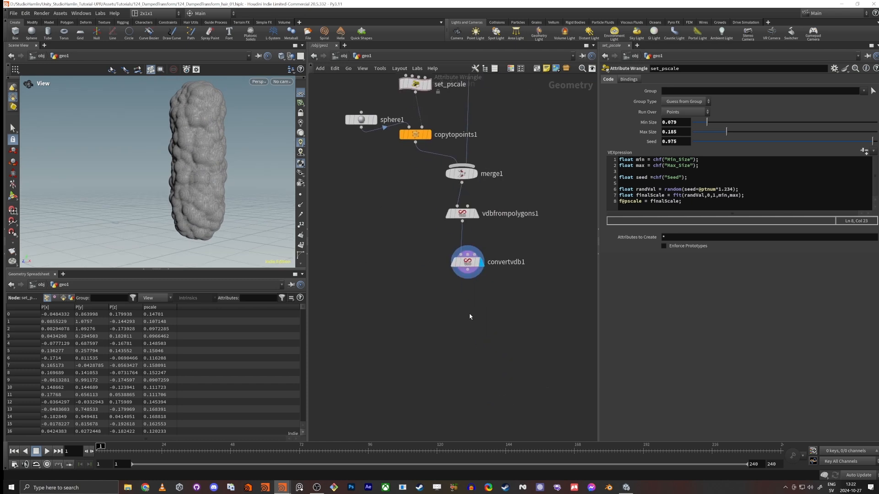
left_click(467, 262)
scroll(198, 193, "up", 10)
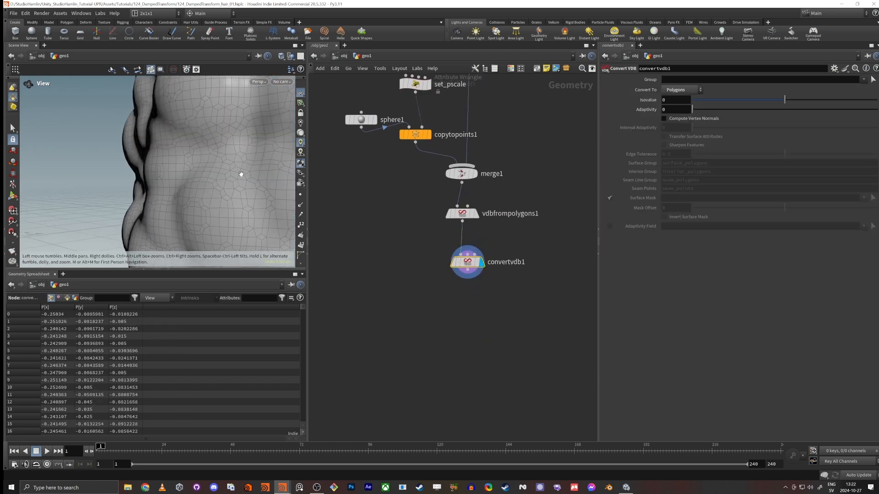
left_click(705, 110)
scroll(211, 146, "down", 5)
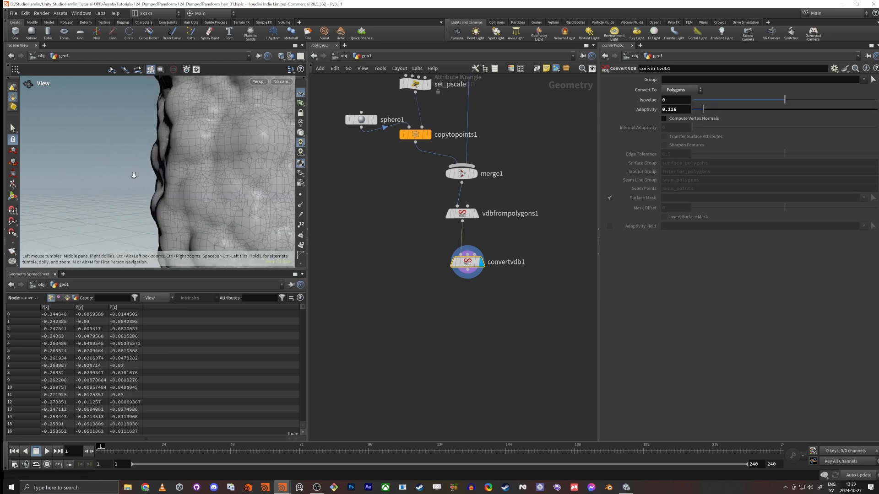
left_click_drag(134, 175, 182, 180)
scroll(174, 182, "down", 4)
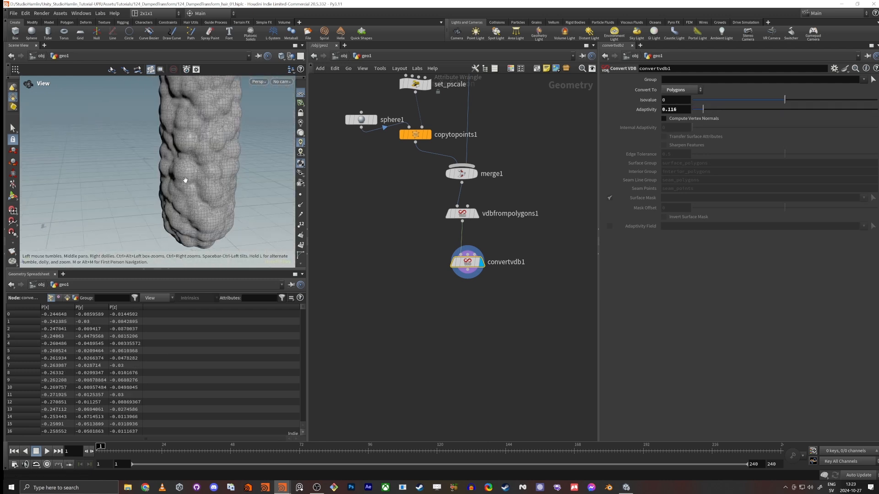
left_click(705, 109)
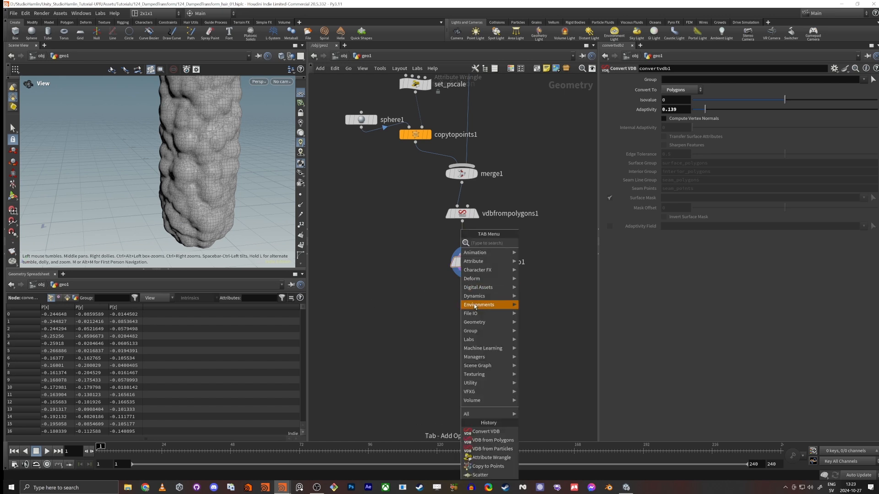
Step: Append a Labs Measure Curvature node to convertvdb1, display it and align it beneath that node
key("Tab")
type("measu")
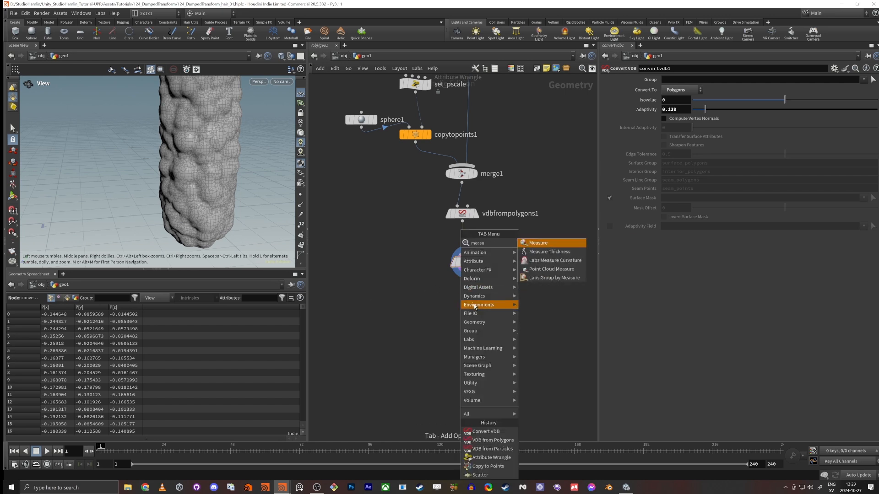
key("Down")
key("Down")
key("Return")
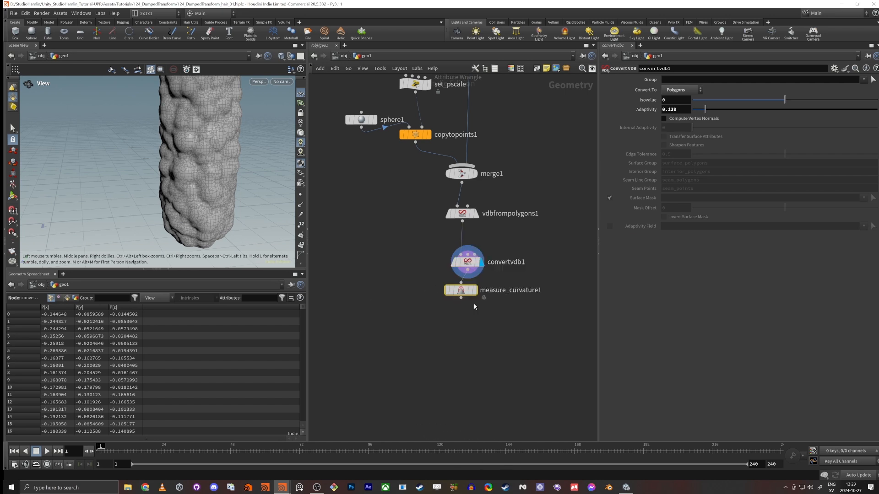
left_click(474, 295)
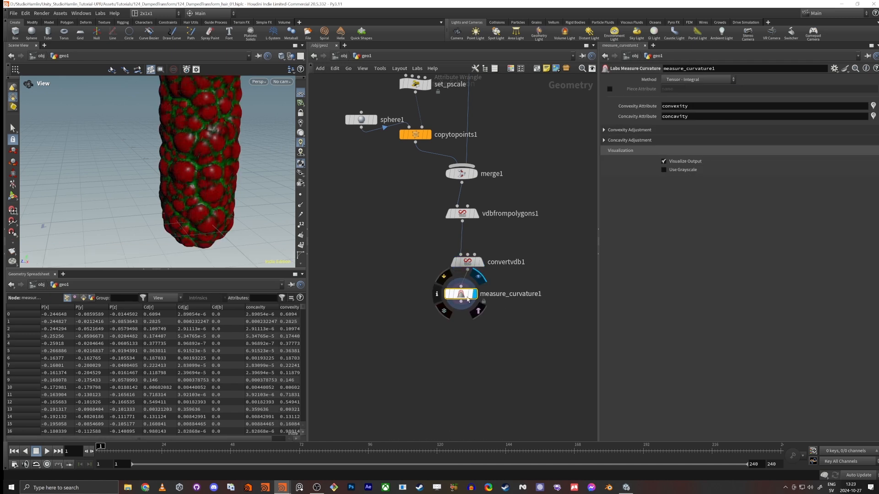
left_click_drag(459, 297, 466, 303)
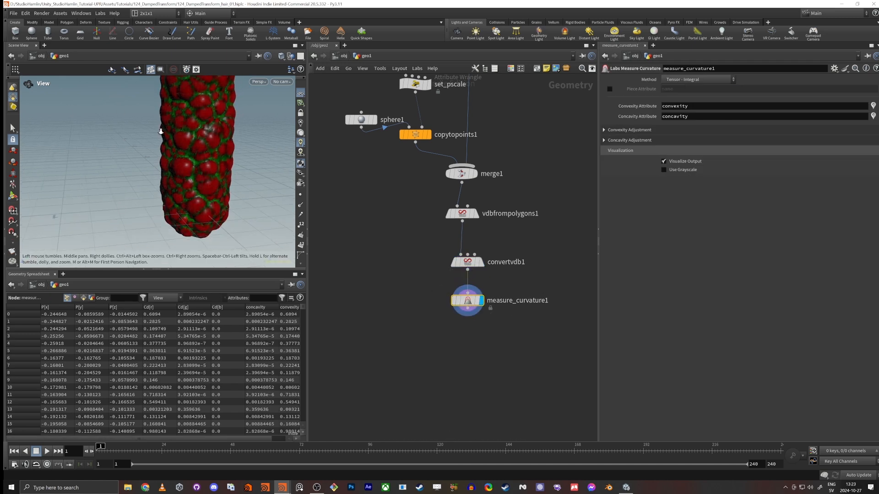
Step: Inspect the curvature colors and move the Convexity Adjustment ramp's end point to a little over a third of its range
scroll(172, 192, "down", 5)
scroll(172, 191, "up", 5)
mouse_move(186, 198)
left_mouse_down()
mouse_move(169, 196)
mouse_move(192, 194)
left_mouse_up()
scroll(192, 194, "down", 1)
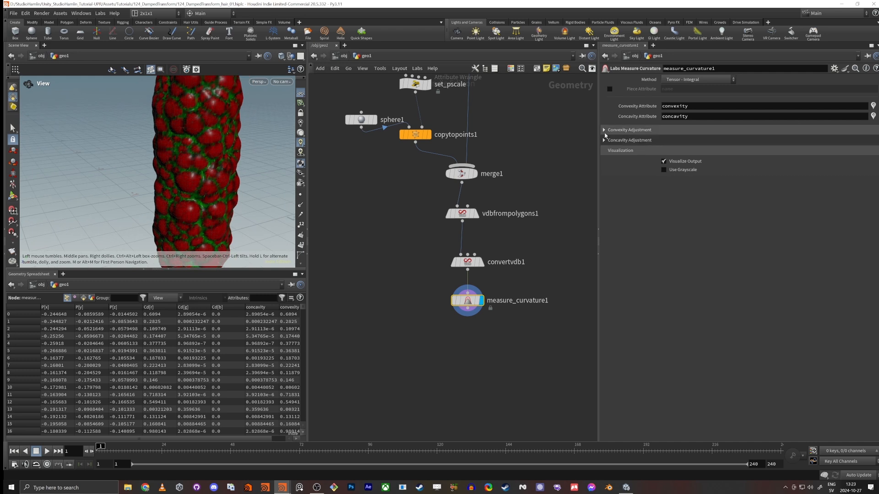
left_click(617, 131)
left_click_drag(871, 194, 720, 191)
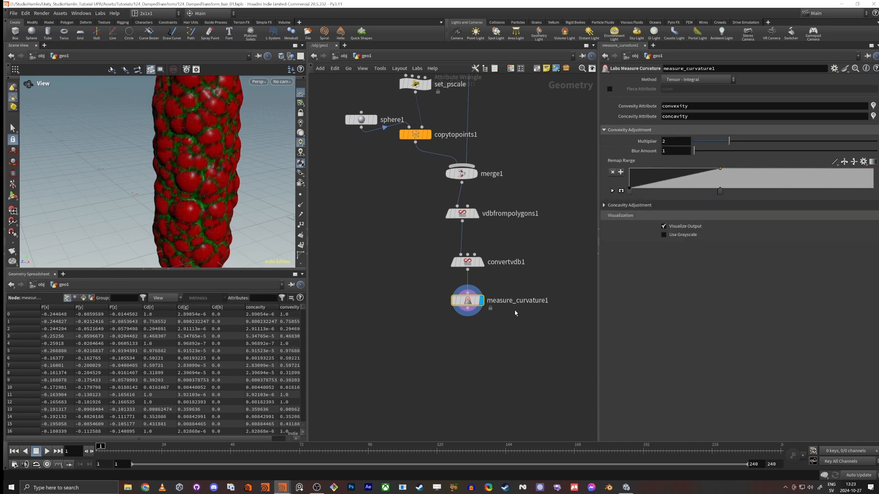
Step: Rename the measure curvature node's Convexity Attribute to red
double_click(686, 106)
type("red")
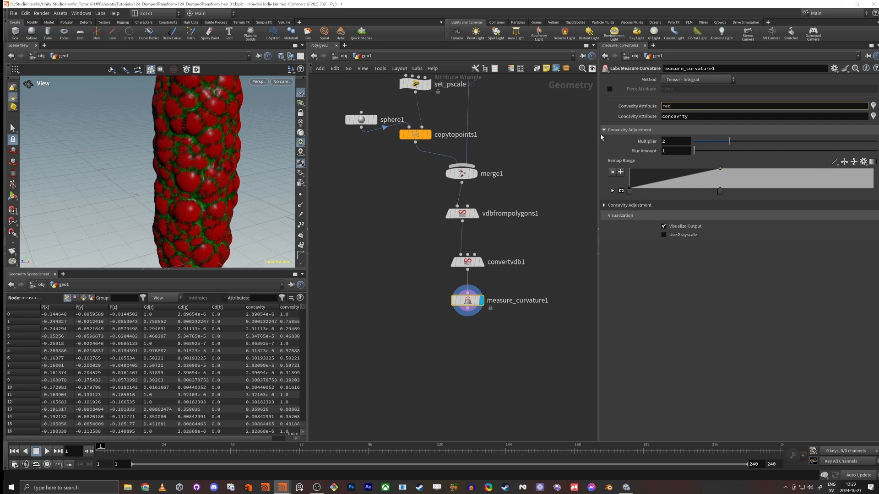
key("Return")
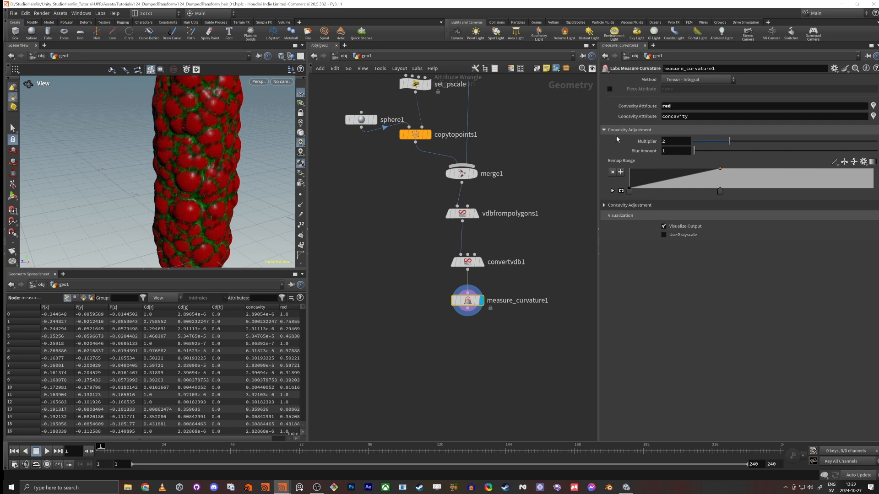
Step: Delete the end point of the Concavity Adjustment remap ramp and inspect the tube's coloring
left_click(605, 205)
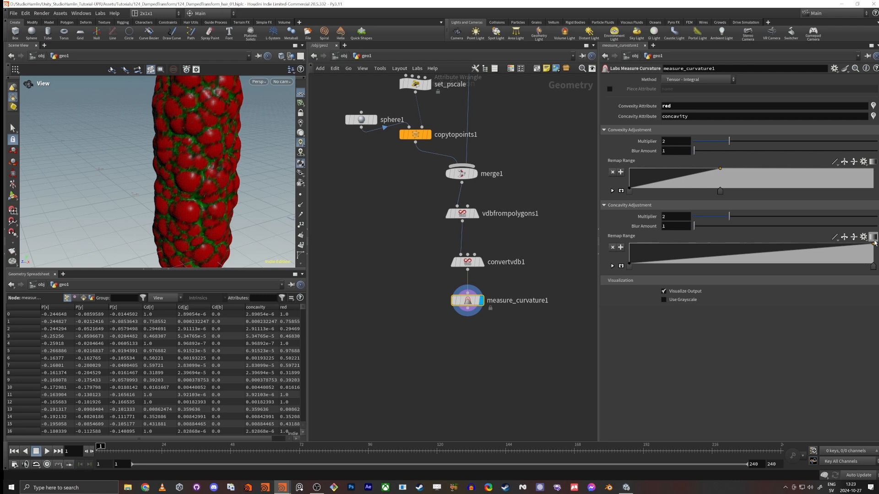
key("Delete")
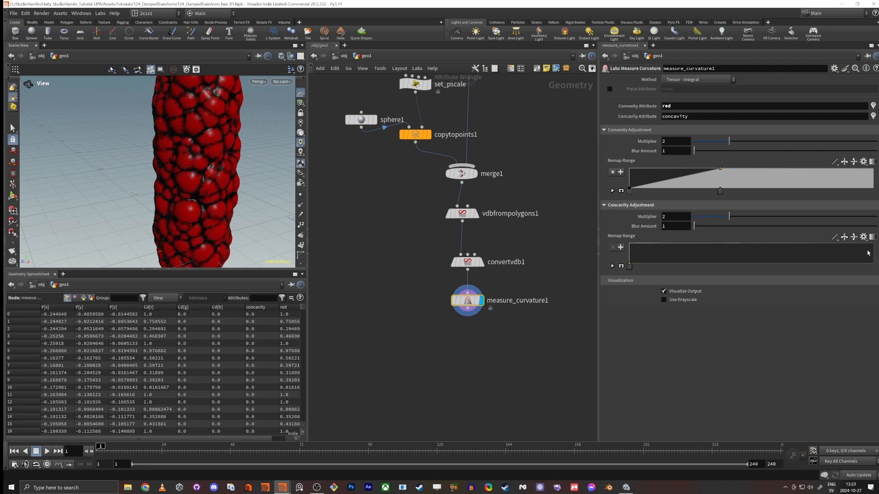
mouse_move(213, 192)
left_mouse_down("alt")
mouse_move(206, 172)
mouse_move(199, 181)
left_mouse_up("alt")
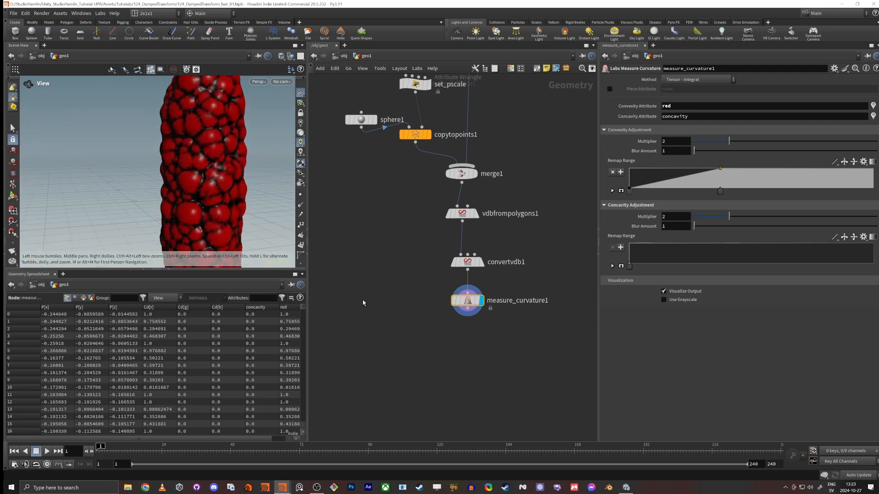
Step: Append an Attribute Wrangle node to the measure curvature node
middle_click_drag(363, 302, 366, 264)
key("Tab")
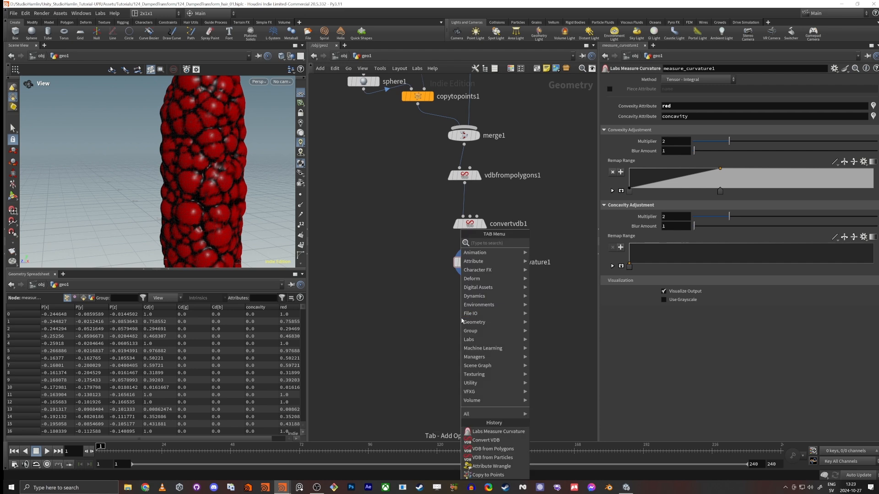
type("wran")
key("Return")
left_click(462, 322)
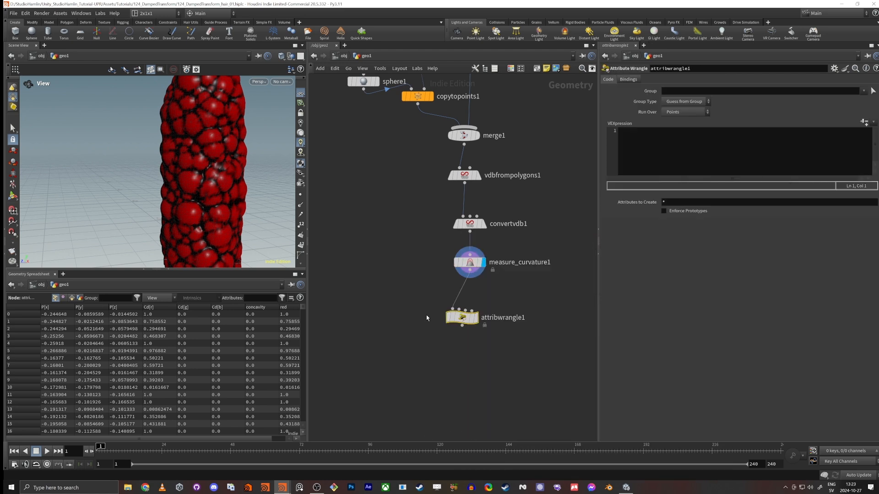
scroll(433, 306, "up", 3)
left_click(465, 265)
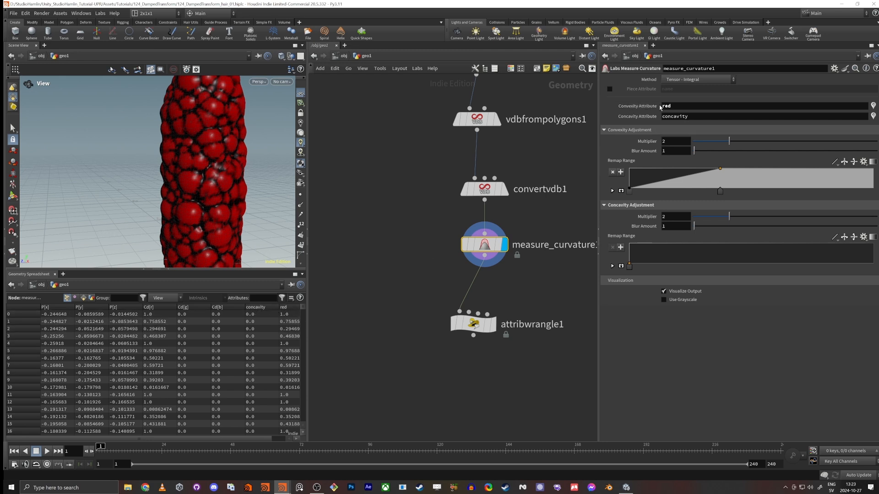
left_click_drag(672, 106, 660, 107)
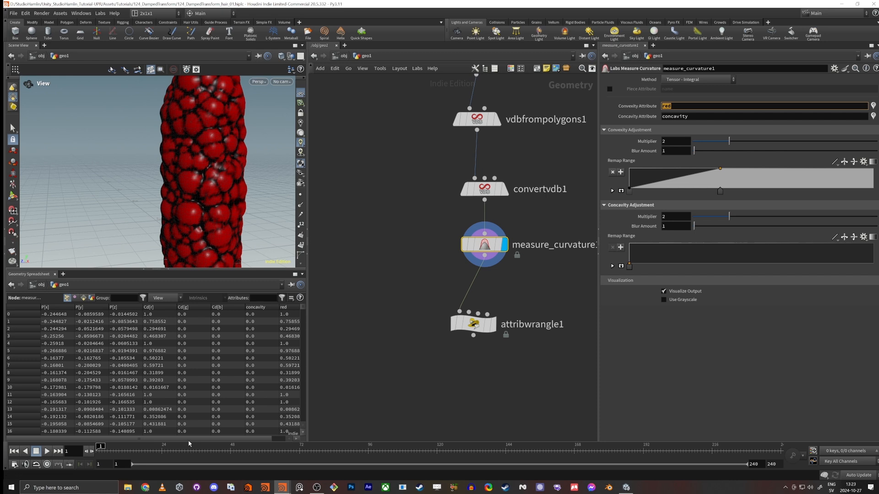
left_click_drag(190, 438, 210, 438)
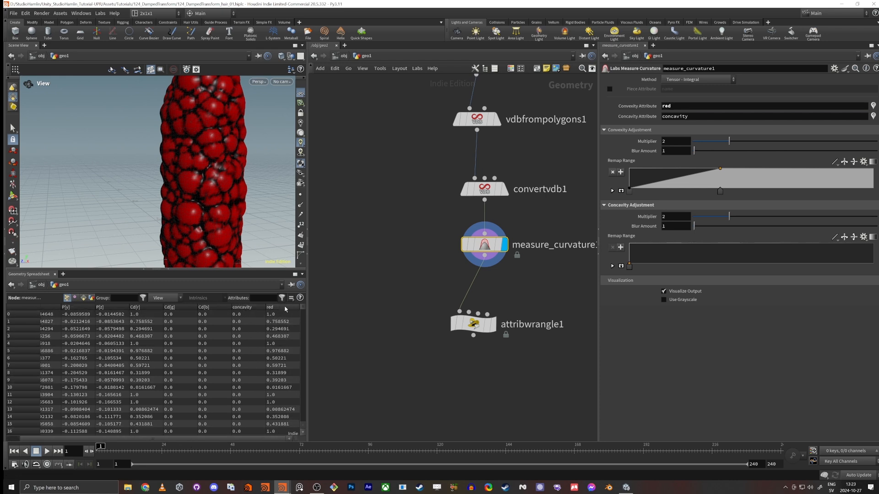
left_click(493, 330)
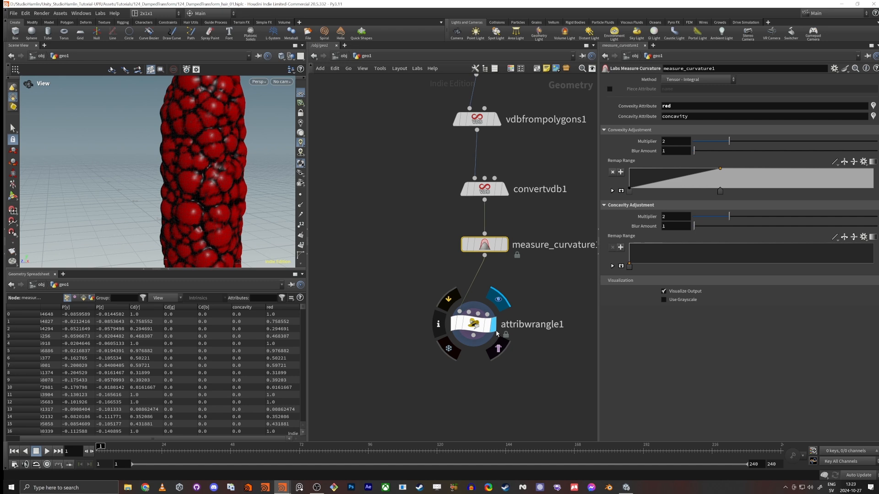
left_click(699, 162)
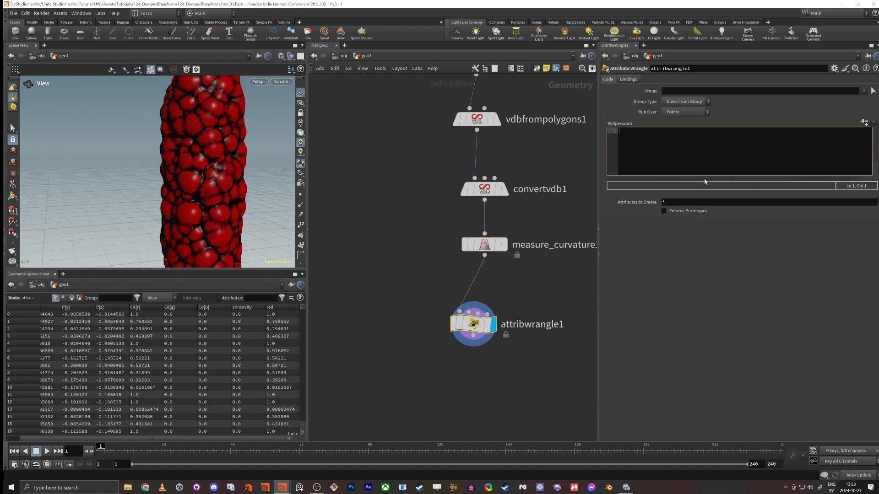
type("v@")
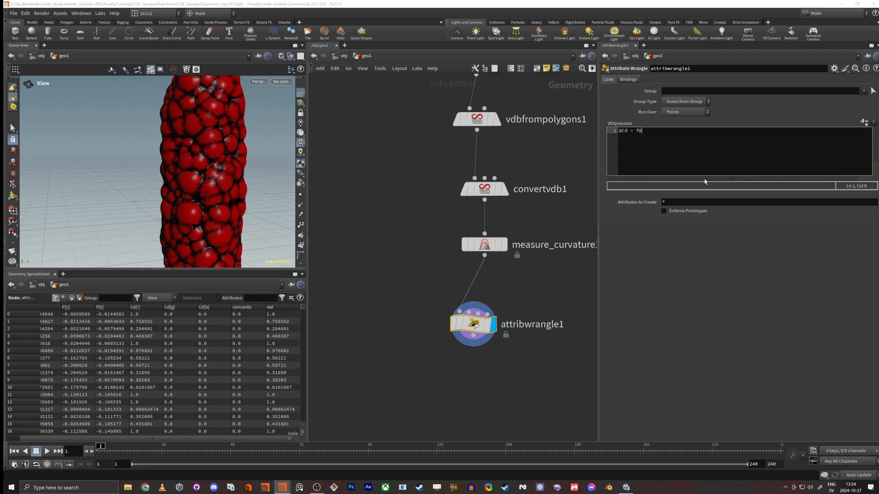
type("red;")
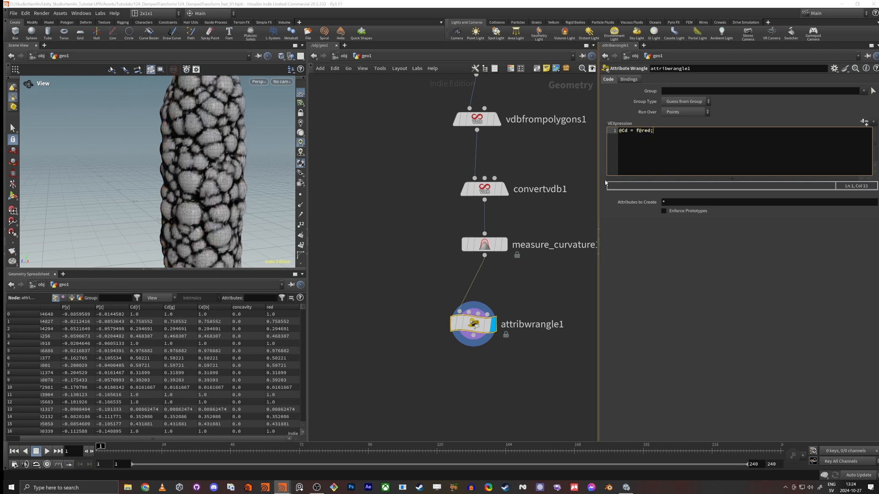
Step: Add the vector type prefix to Cd so the wrangle expression reads v@Cd = f@red;
double_click(639, 131)
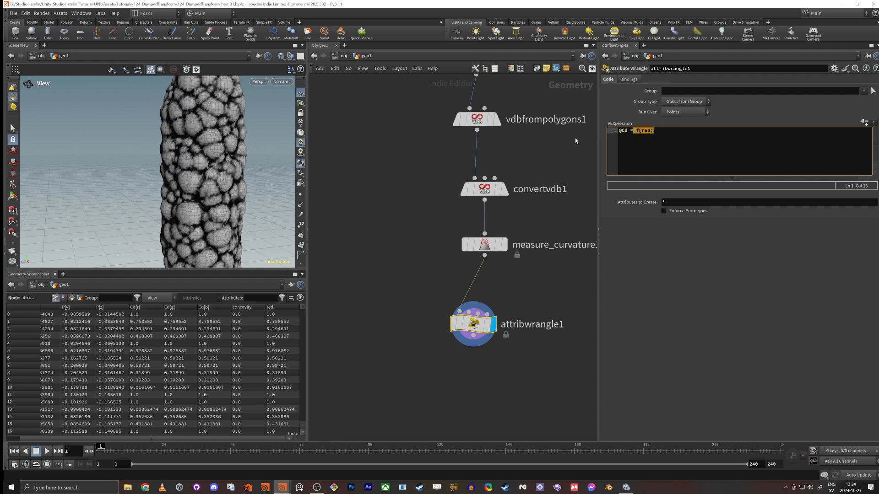
left_click_drag(626, 132, 603, 134)
left_click(636, 131)
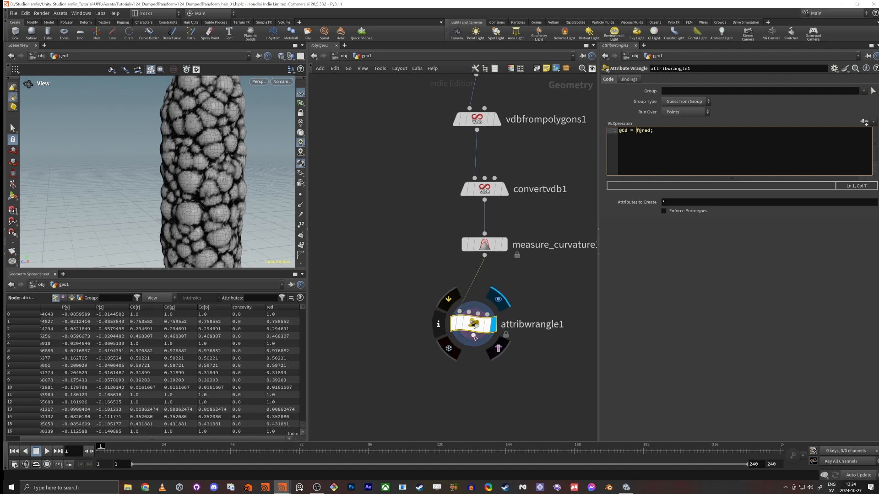
double_click(623, 131)
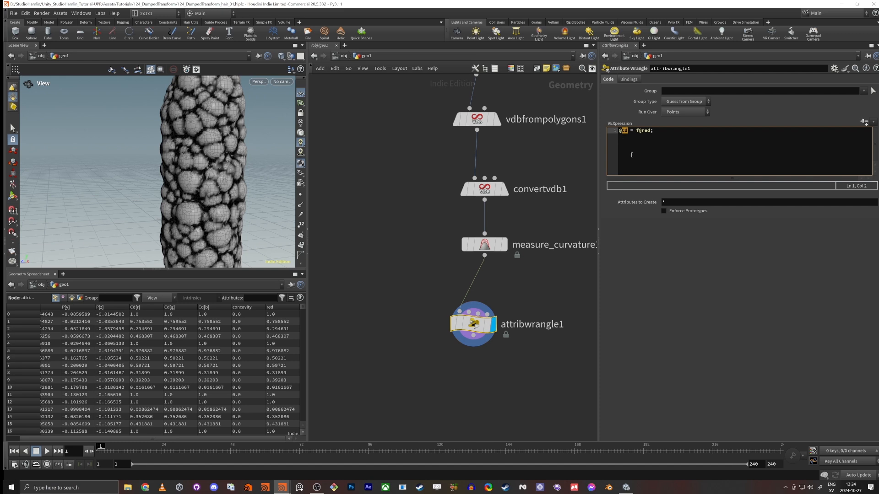
left_click(621, 132)
type("f")
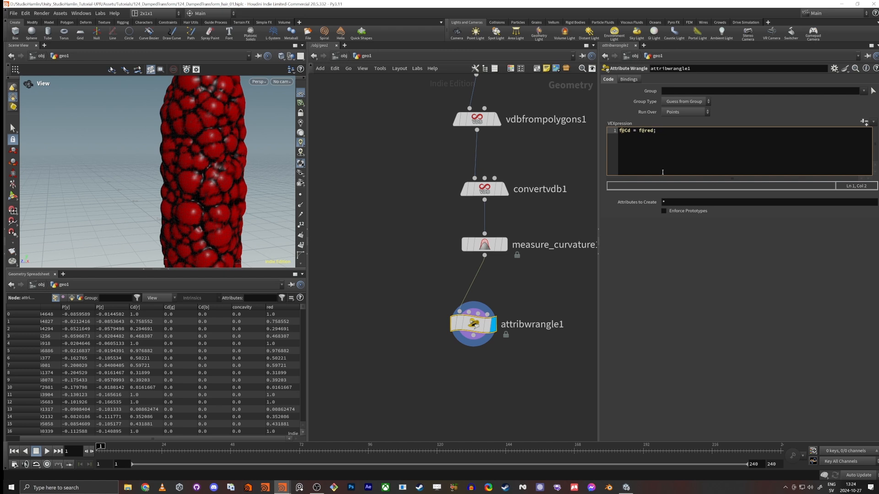
key("BackSpace")
type("v")
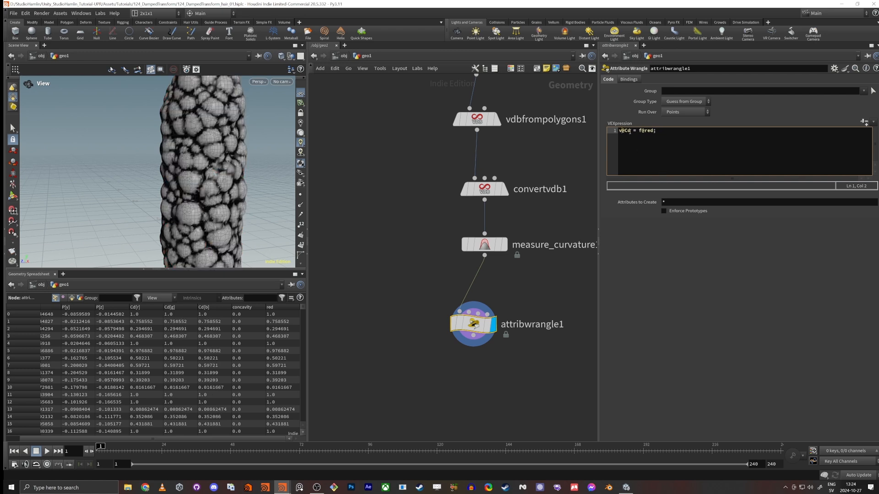
Step: Rename the attribute wrangle node to color_from_red_
double_click(526, 324)
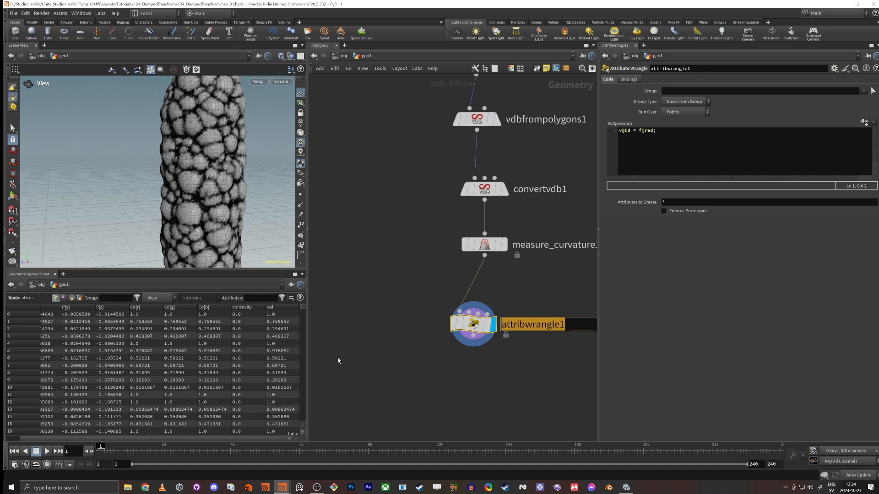
type("color_from_red")
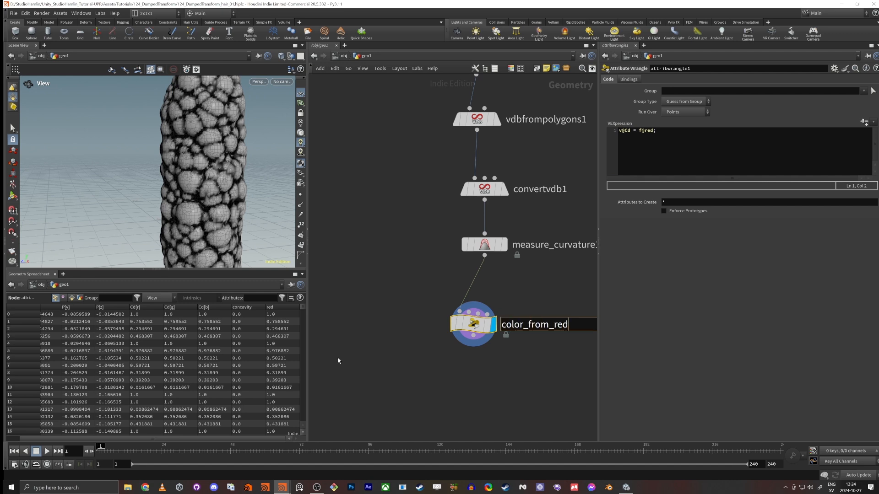
type("_cha")
key("BackSpace")
key("BackSpace")
key("BackSpace")
key("Return")
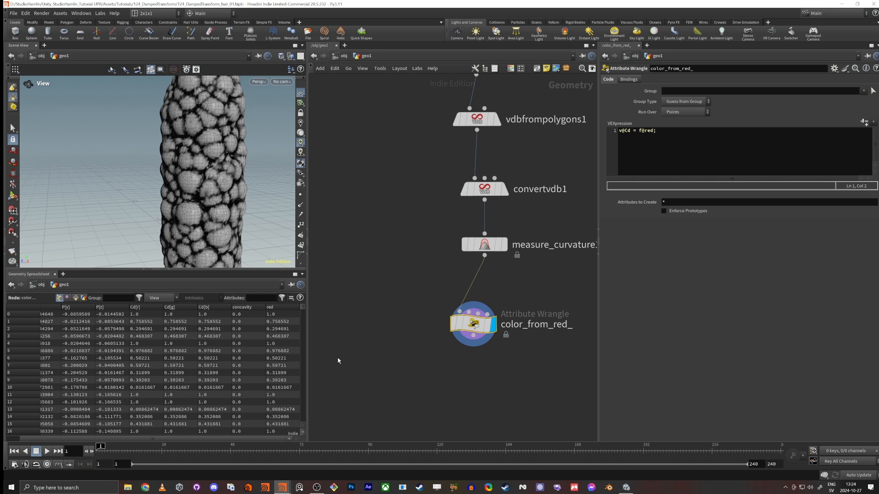
Step: Place color_from_red_ directly beneath the measure curvature node and append a Smooth node to it
left_click_drag(475, 334, 485, 280)
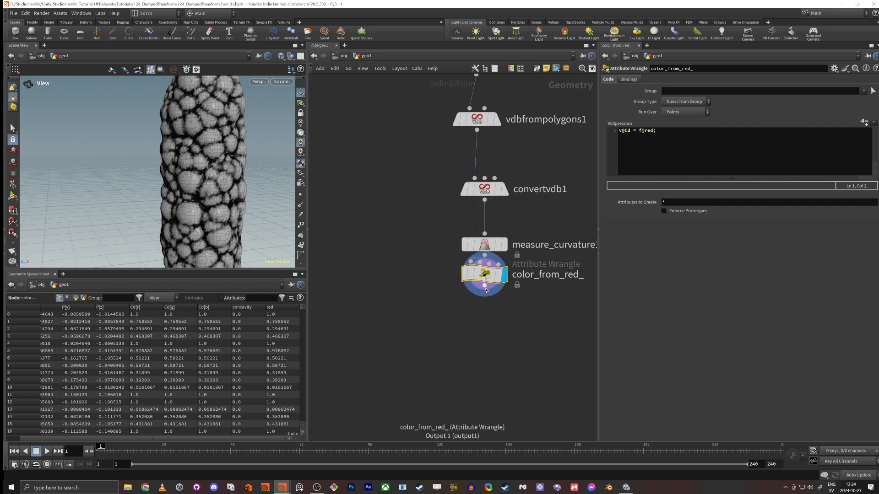
key("Tab")
type("smooth")
key("Return")
key("Return")
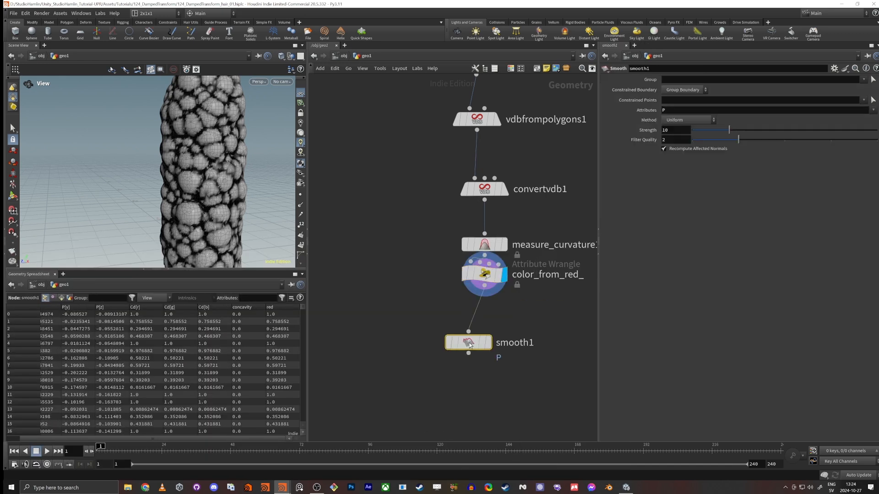
Step: Set the Smooth node's attributes to Cd, display the node and line it up under color_from_red_
left_click(671, 111)
type("Cd")
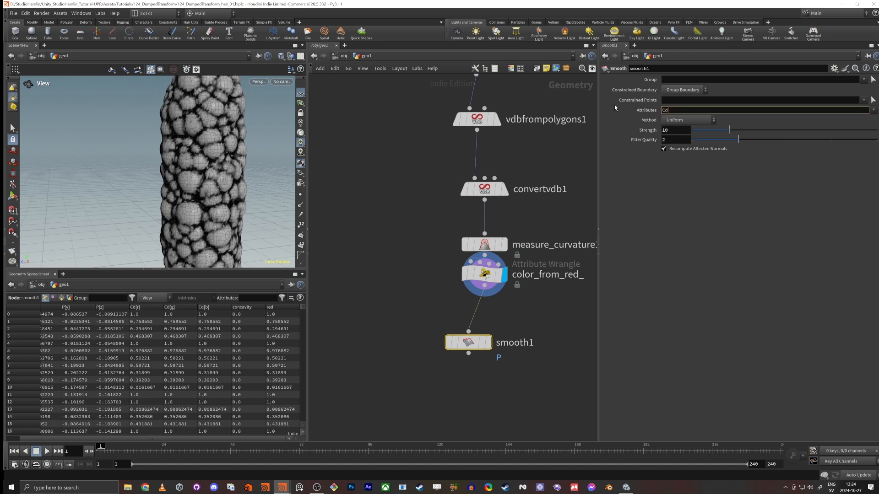
key("Return")
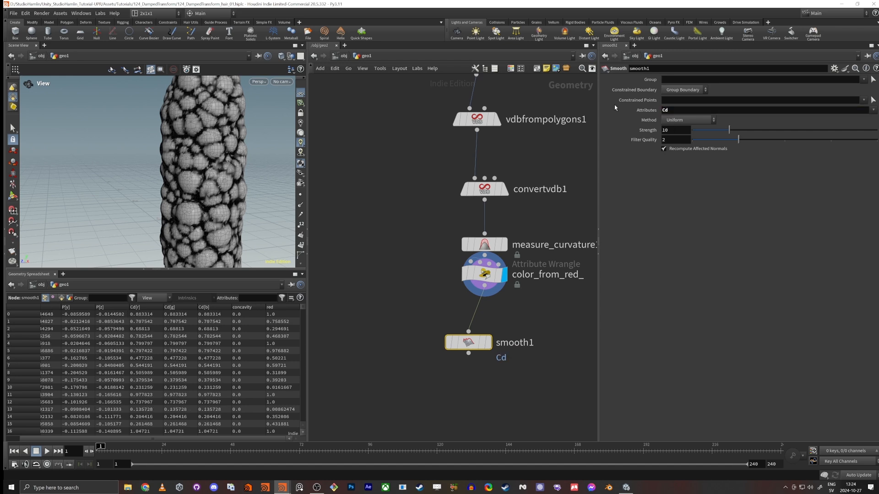
left_click(489, 342)
left_click_drag(467, 345, 483, 337)
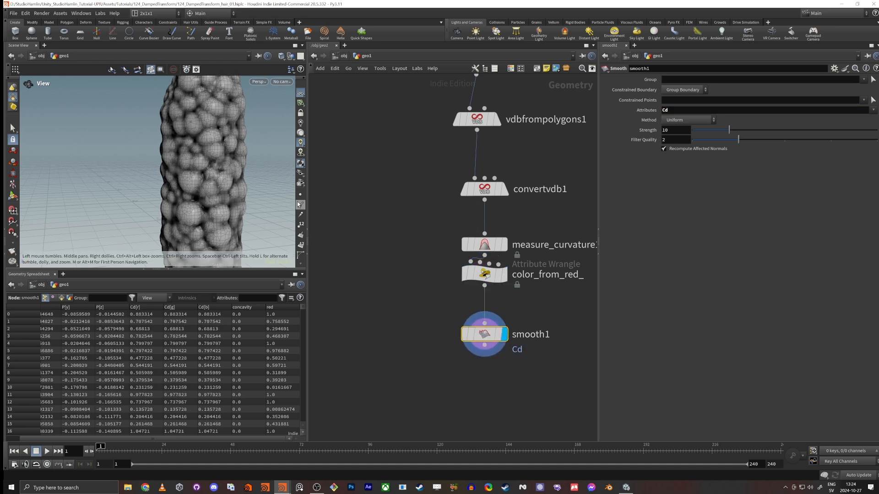
Step: Raise the Smooth node's strength to 43.8 and inspect the blurred vertex color on the tube
scroll(246, 188, "down", 3)
left_click_drag(221, 201, 240, 187)
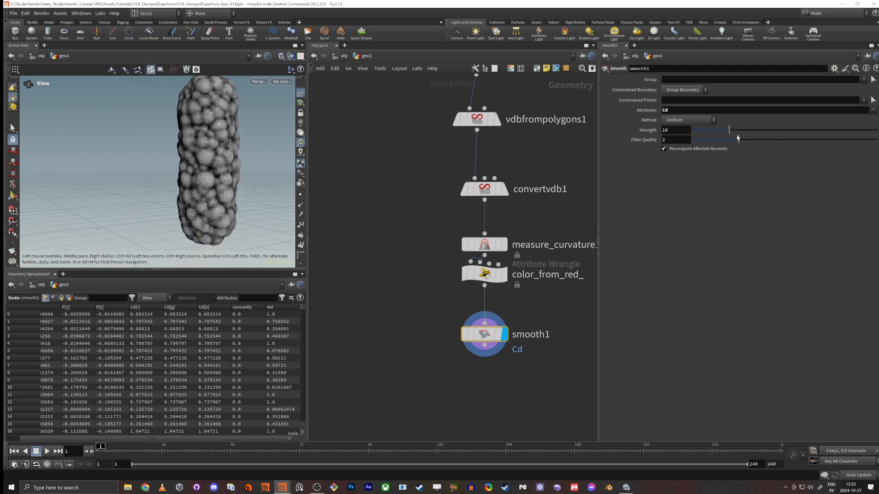
left_click_drag(729, 130, 854, 133)
scroll(289, 109, "up", 6)
left_click_drag(289, 109, 230, 162)
scroll(163, 185, "down", 6)
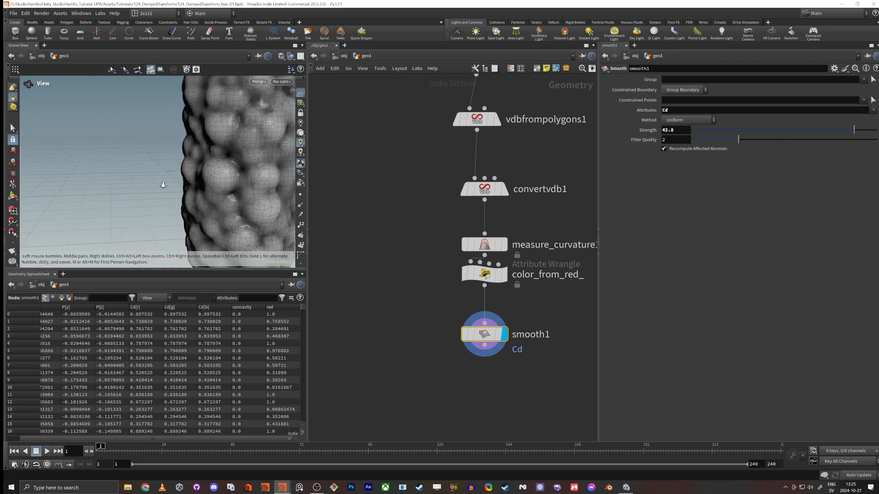
scroll(379, 305, "down", 5)
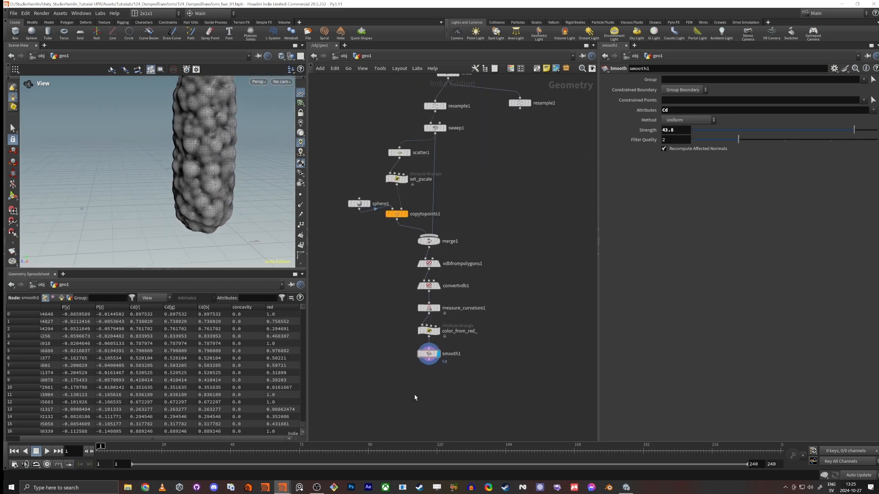
Step: Align the scatter1, set_pscale and copytopoints1 nodes in one straight vertical column
scroll(410, 346, "up", 3)
middle_click_drag(414, 395, 423, 417)
scroll(424, 416, "down", 5)
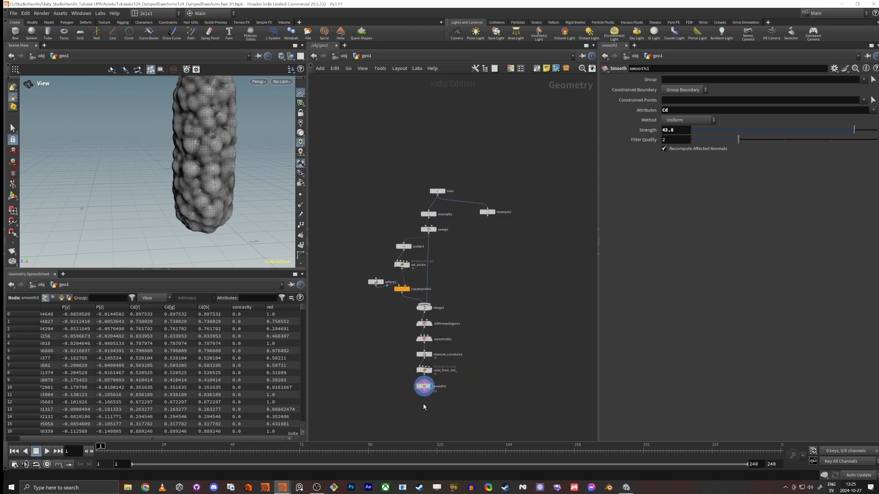
scroll(423, 403, "up", 3)
left_click_drag(380, 272, 401, 161)
key("a")
left_click_drag(394, 238, 394, 206)
left_click(404, 167)
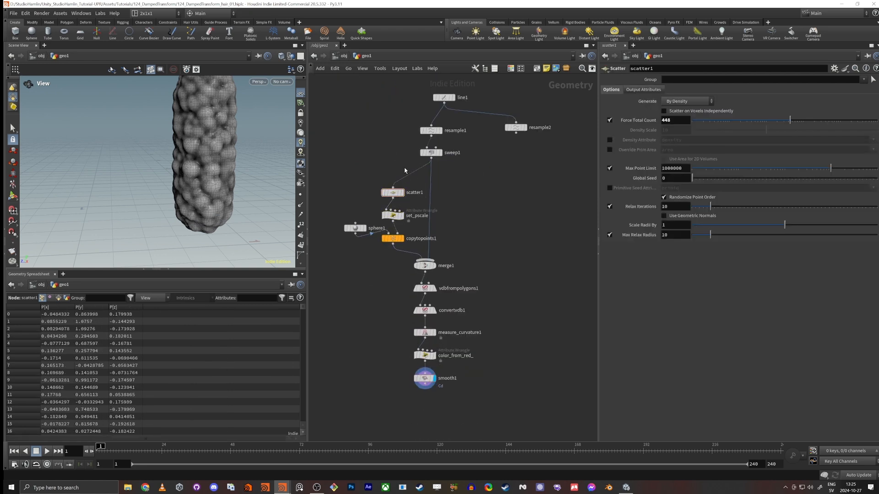
Step: Align line1, resample1 and sweep1 in a vertical column and shift sphere1 slightly upward
left_click_drag(405, 168, 454, 95)
key("a")
left_click_drag(432, 153, 433, 177)
left_click(363, 243)
left_click_drag(357, 229, 359, 222)
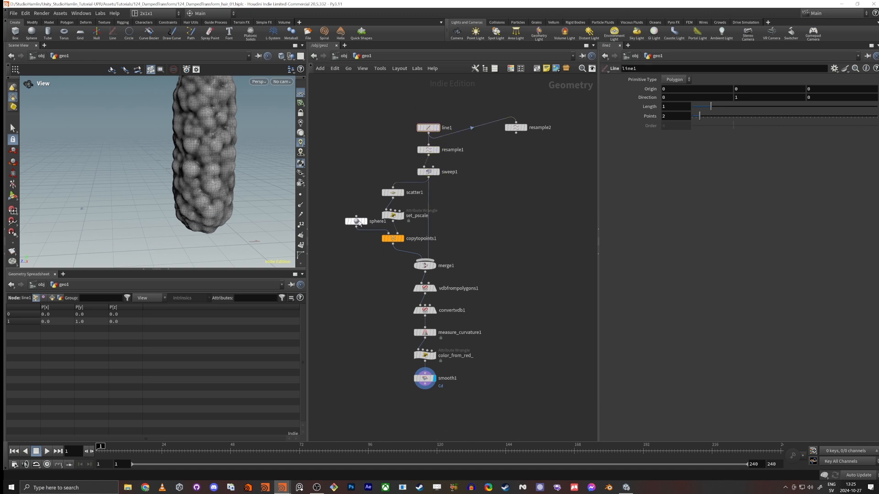
Step: Add an Attribute Wrangle below smooth1 and connect it to the smooth1 output
middle_click_drag(401, 403, 388, 351)
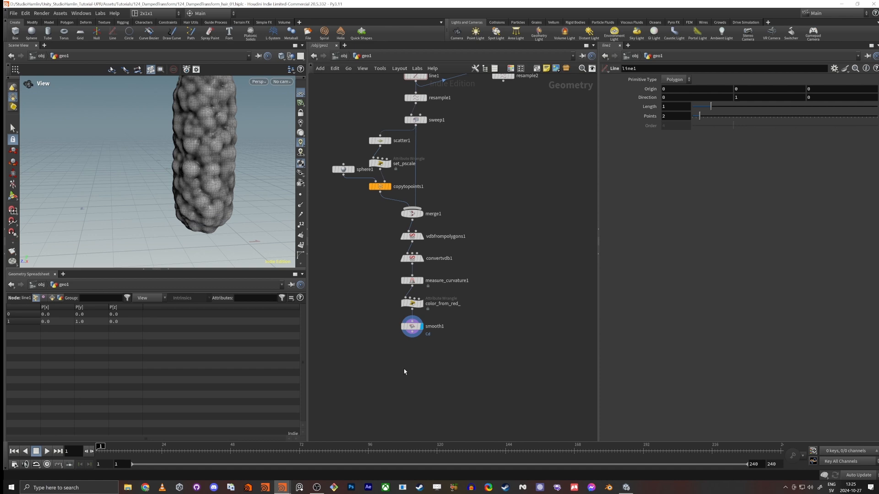
scroll(407, 370, "up", 4)
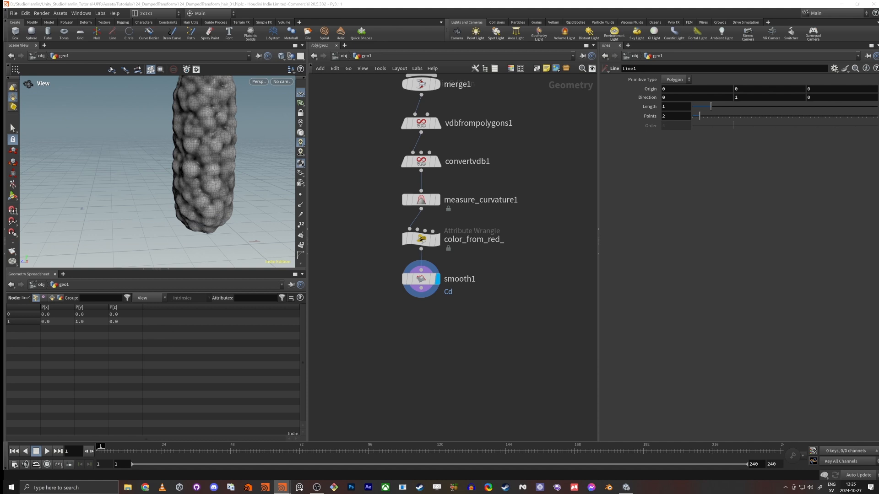
key("Tab")
type("wra")
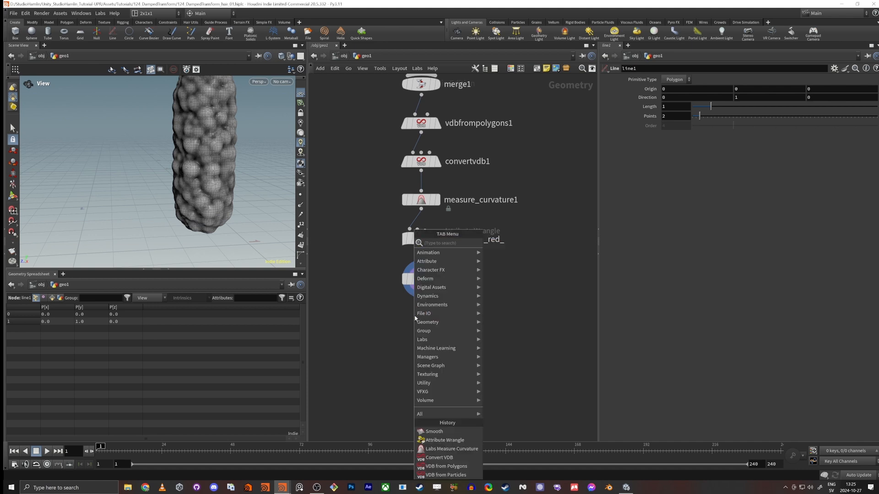
key("Return")
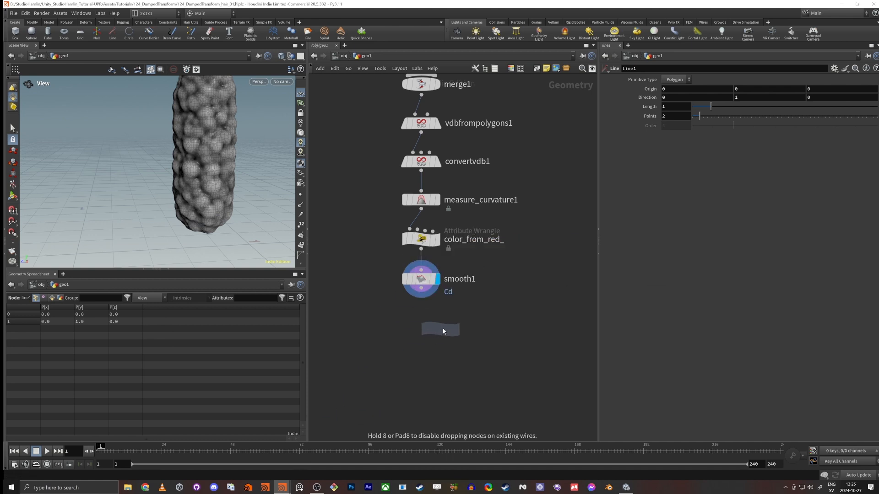
left_click(441, 328)
left_click_drag(421, 289, 423, 338)
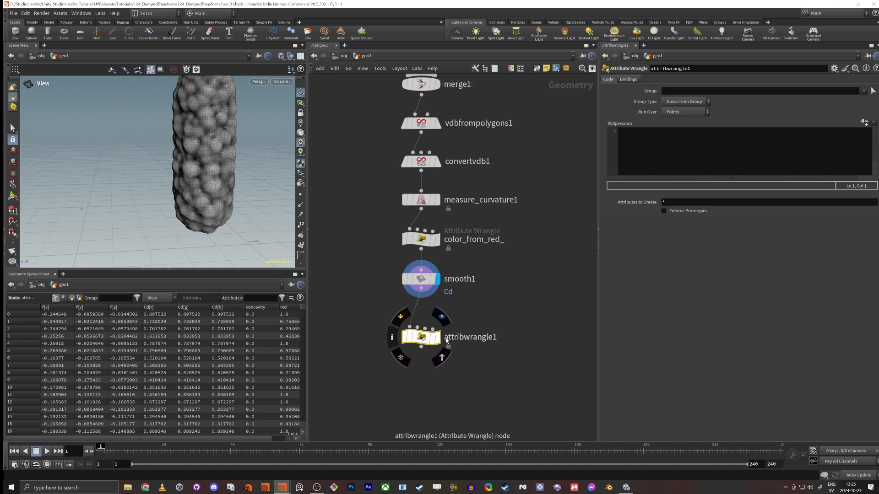
Step: Make the new wrangle run over Primitives and write the VEX line s@name ="Marge_Hair";
left_click(685, 113)
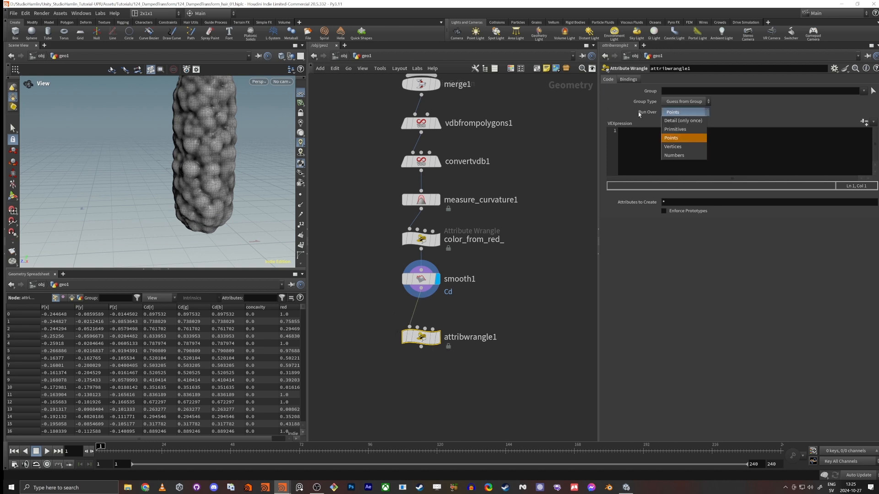
left_click(675, 129)
left_click(676, 147)
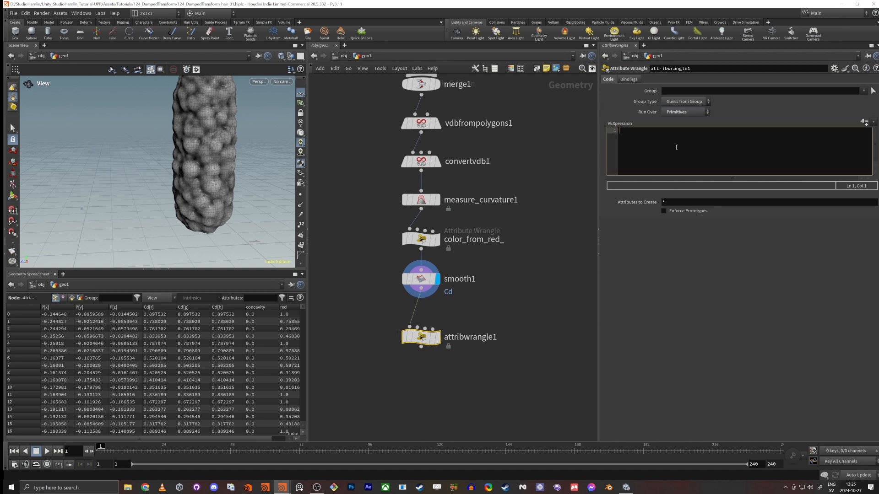
type("s@")
type("name = \"\"")
type("Marge_")
type("Hair\";")
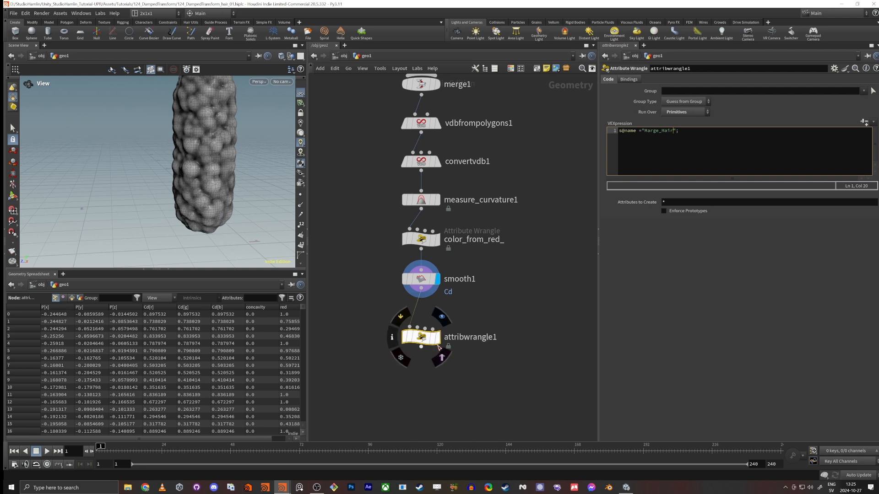
Step: Rename the wrangle to set_name, display it and check the name attribute on the primitives
double_click(485, 338)
type("set_name")
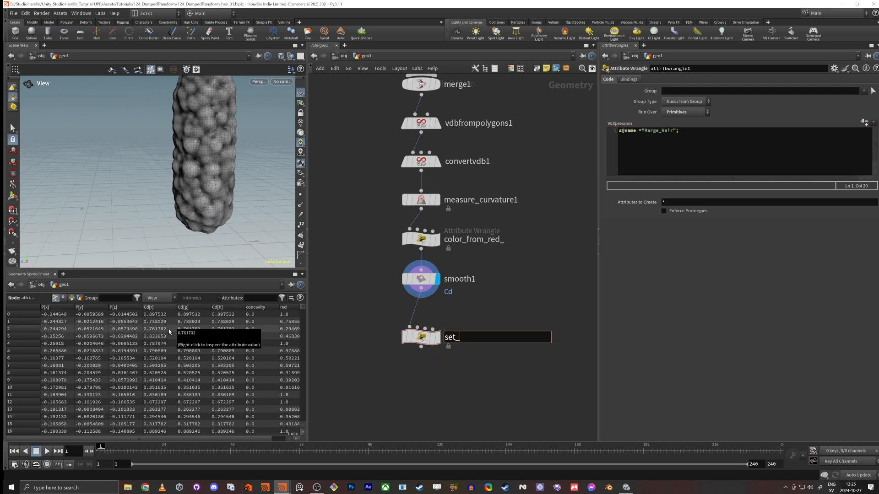
key("Return")
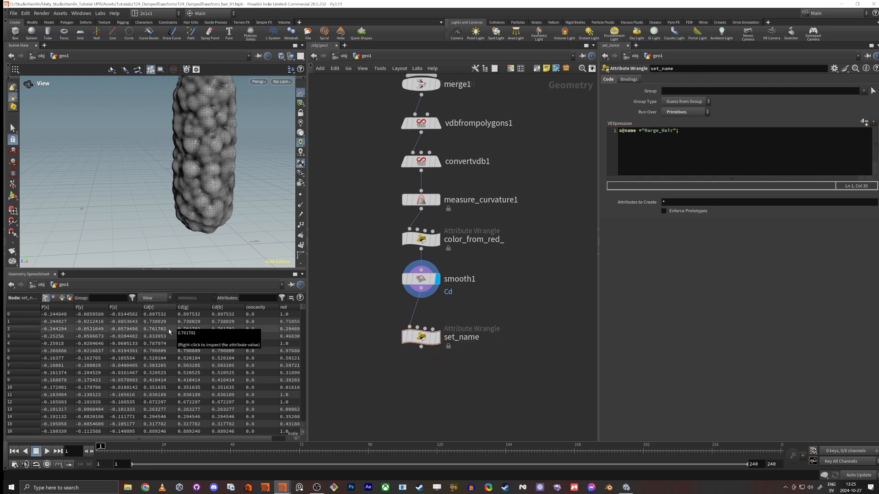
left_click(438, 339)
left_click(425, 342)
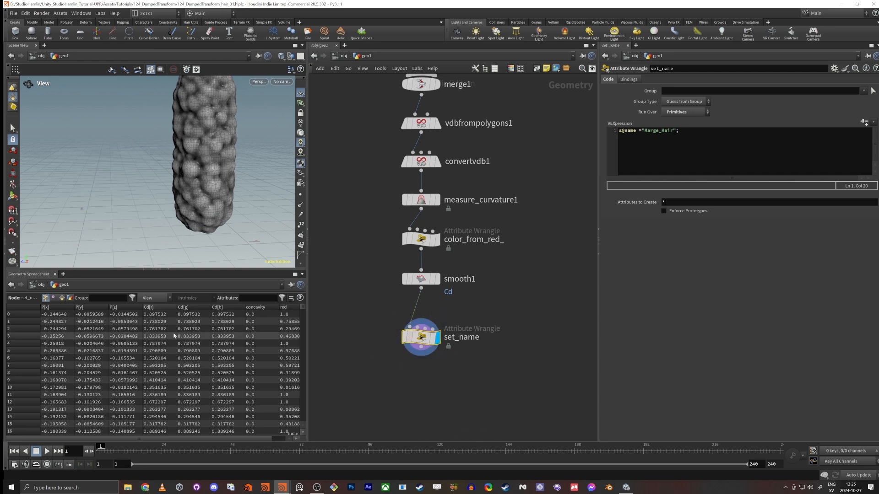
left_click(62, 298)
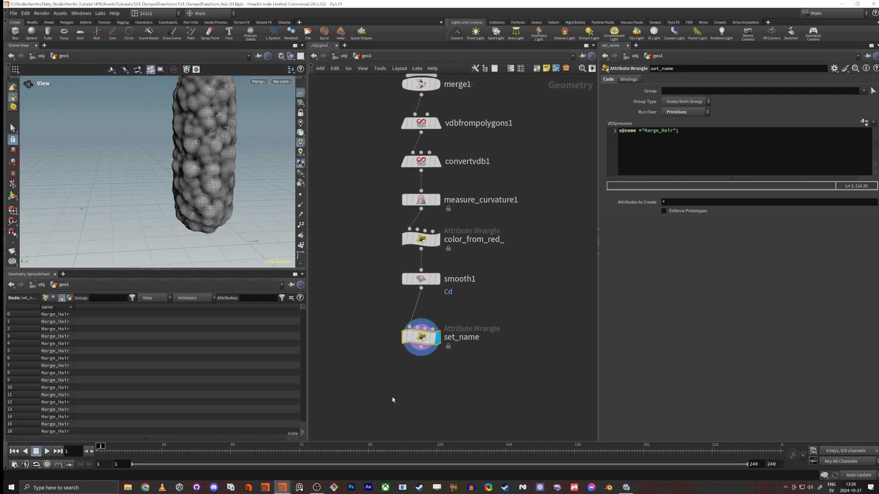
Step: Append a Null node below the set_name wrangle
key("h")
key("Tab")
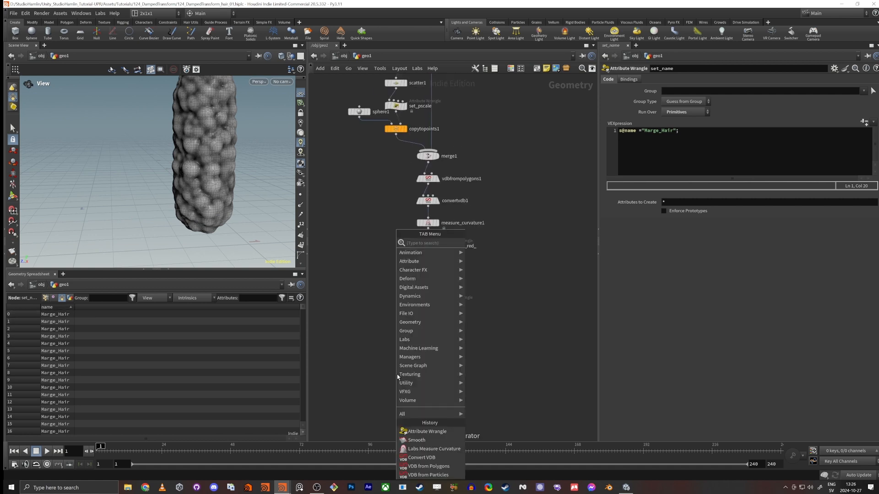
type("null")
key("Return")
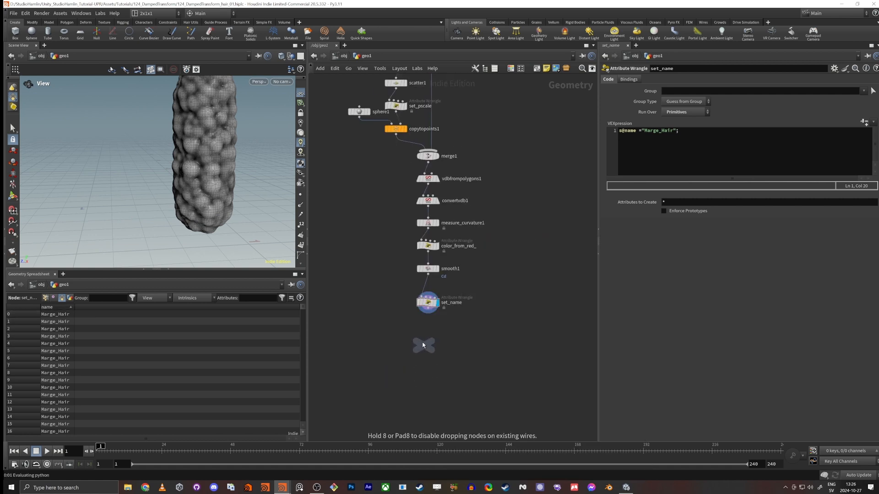
left_click(428, 339)
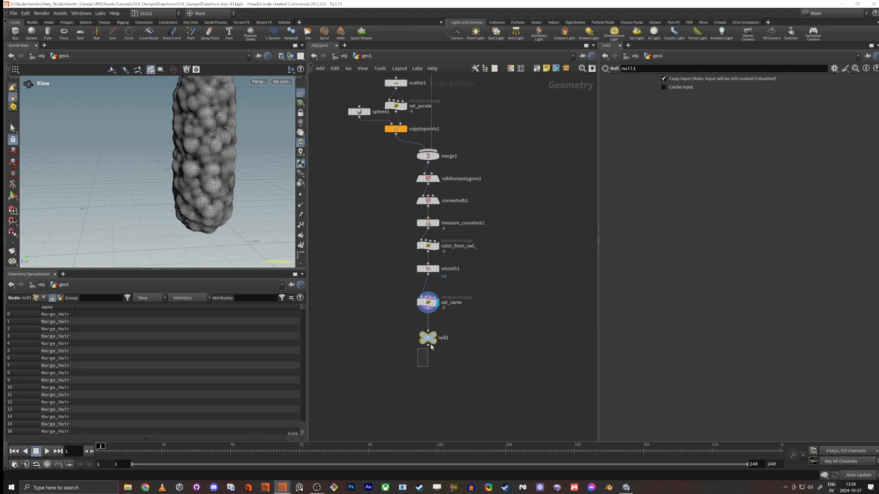
Step: Color the Null node black and rename it mesh_out
key("c")
left_click(559, 439)
double_click(443, 338)
key("BackSpace")
key("BackSpace")
key("BackSpace")
key("BackSpace")
key("BackSpace")
type("mesh_out")
key("Return")
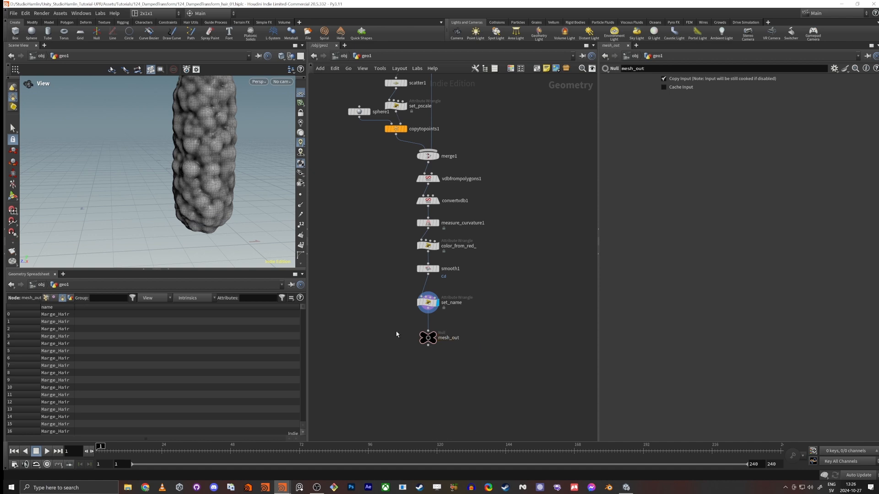
Step: Insert an Attribute Wrangle between set_name and mesh_out and display it
scroll(200, 156, "down", 4)
left_click_drag(173, 141, 163, 137)
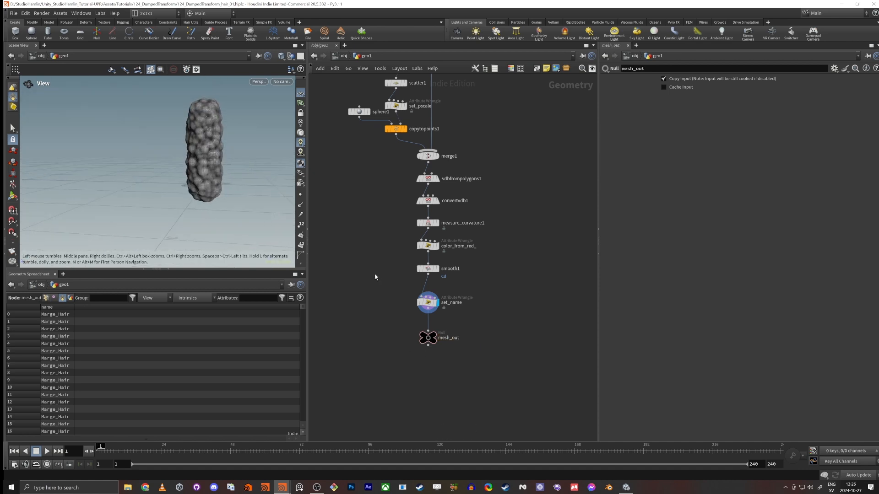
scroll(408, 305, "up", 4)
left_click(450, 341)
key("Tab")
type("wra")
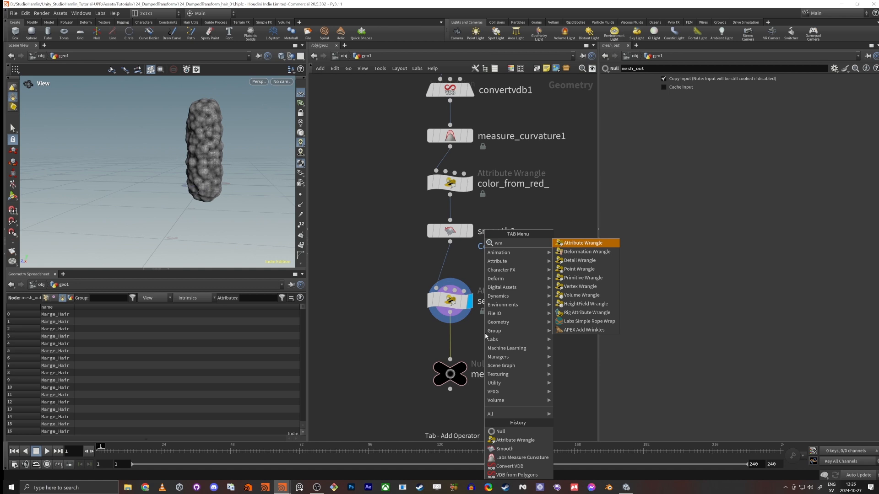
key("Return")
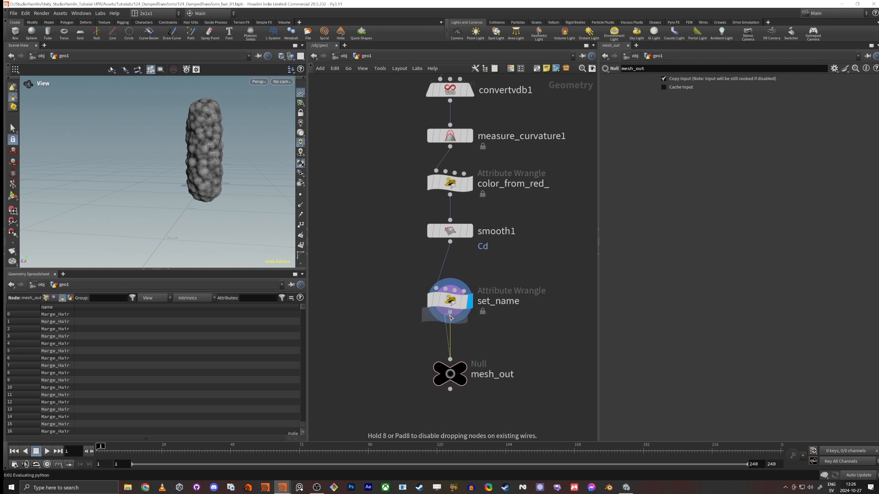
left_click(461, 338)
left_click(471, 351)
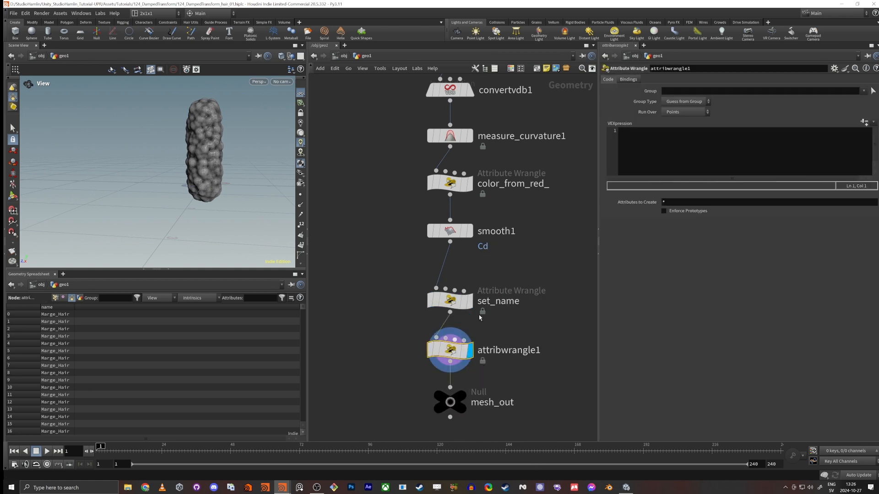
Step: Set the inserted wrangle to run over Primitives and rename it set_material
left_click(678, 112)
left_click(683, 122)
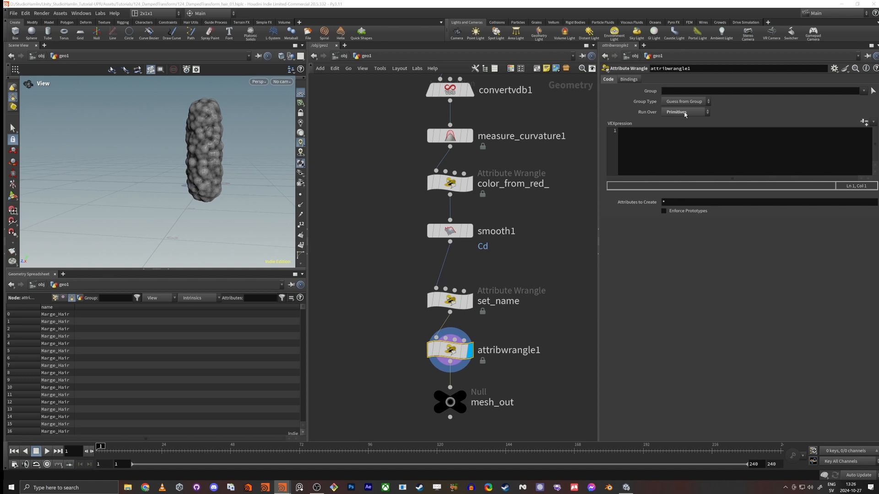
left_click(527, 353)
left_click_drag(545, 353, 289, 364)
type("set_")
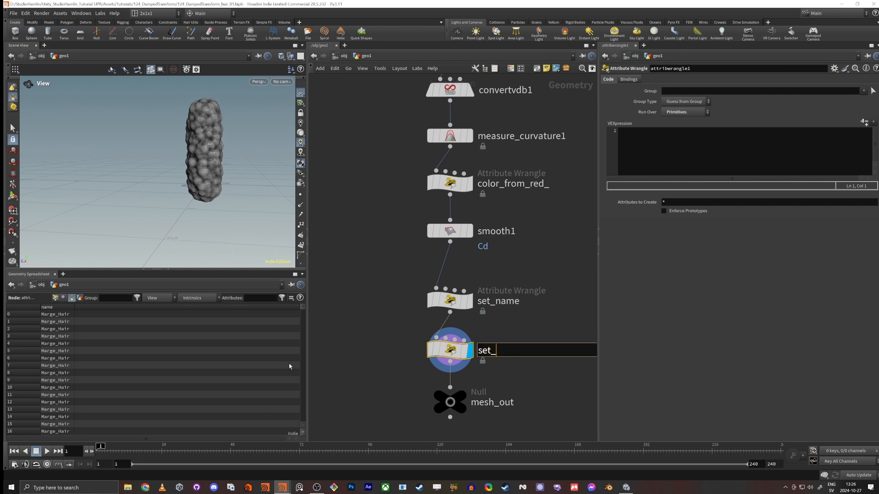
type("material")
key("Return")
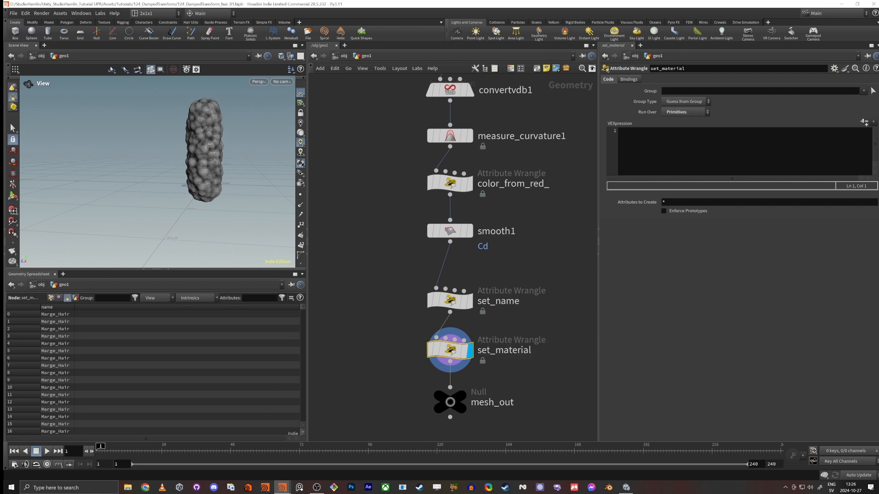
Step: Assign the material in the set_material wrangle with the code s@shop_materialpath = "Hair_Mat";
left_click(626, 159)
type("s@s")
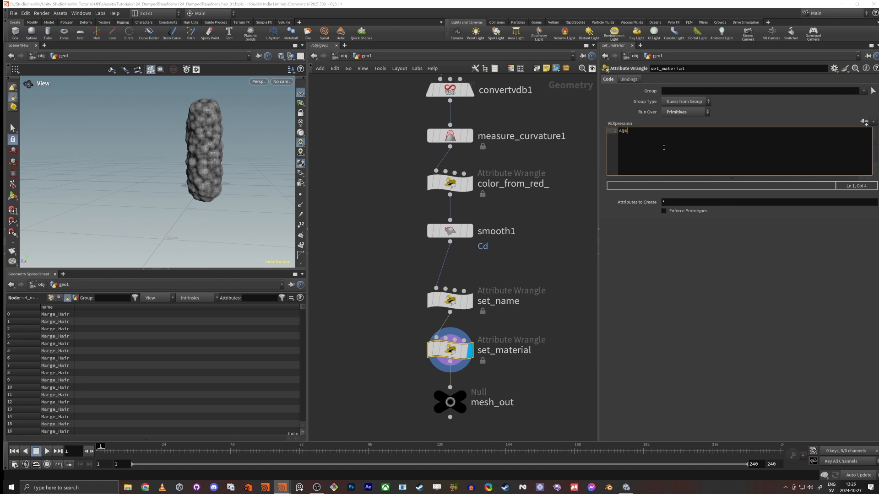
type("hop_materialpath = \"Hair_Mat\";")
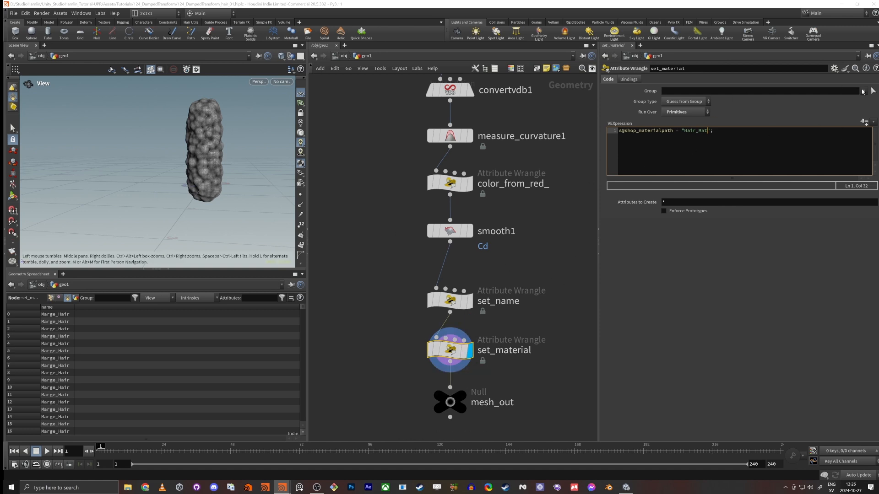
left_click(670, 172)
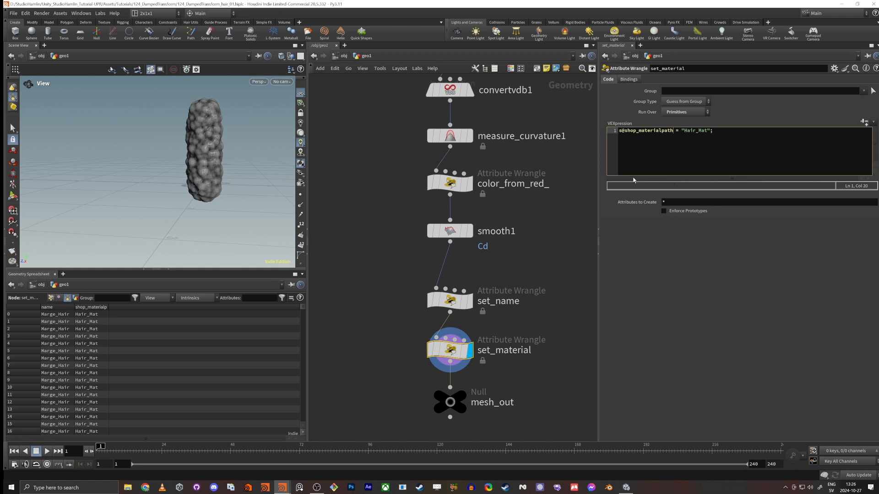
Step: Reposition the resample2 node beside the main chain, display it and turn on point markers in the viewport
scroll(420, 234, "down", 5)
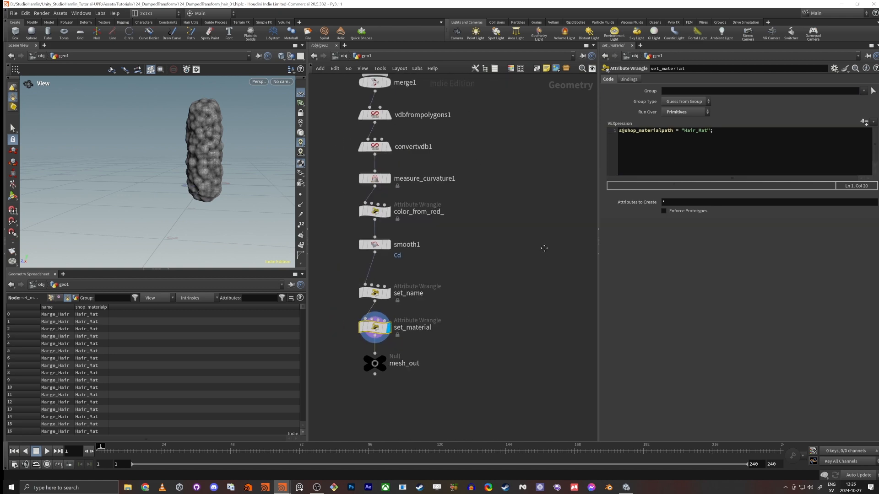
middle_click_drag(419, 235, 424, 307)
left_click_drag(488, 152, 511, 190)
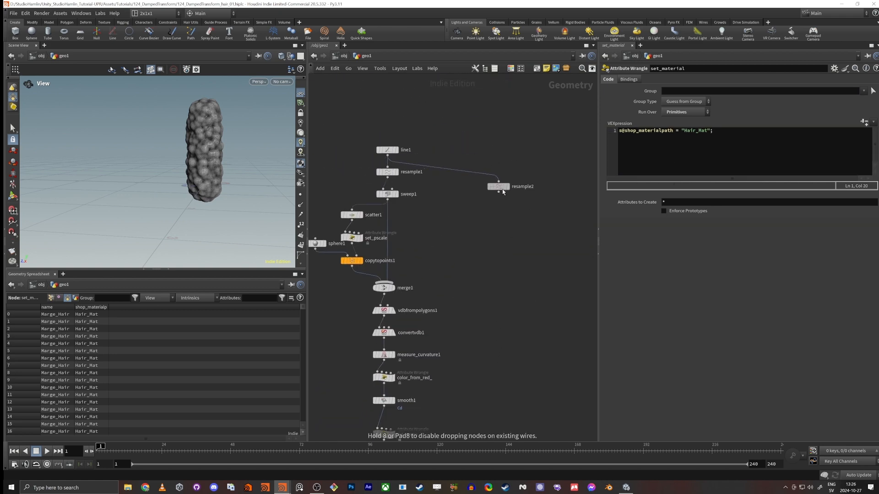
left_click(510, 187)
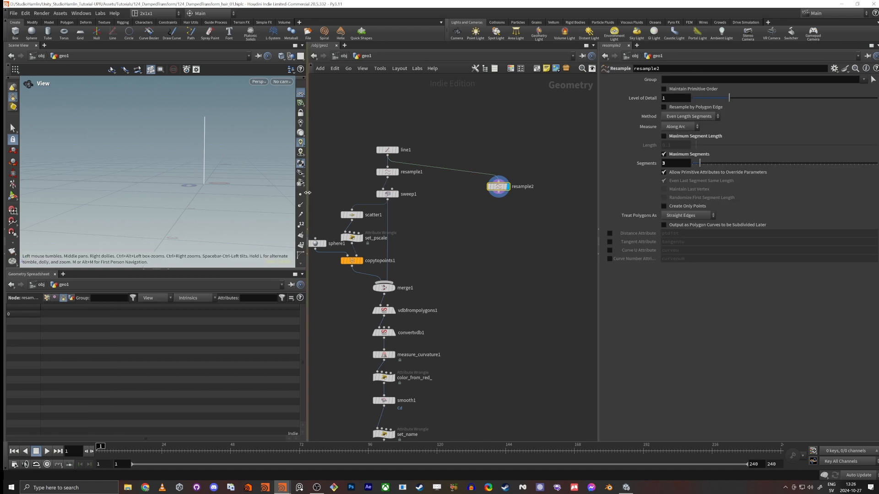
left_click(301, 195)
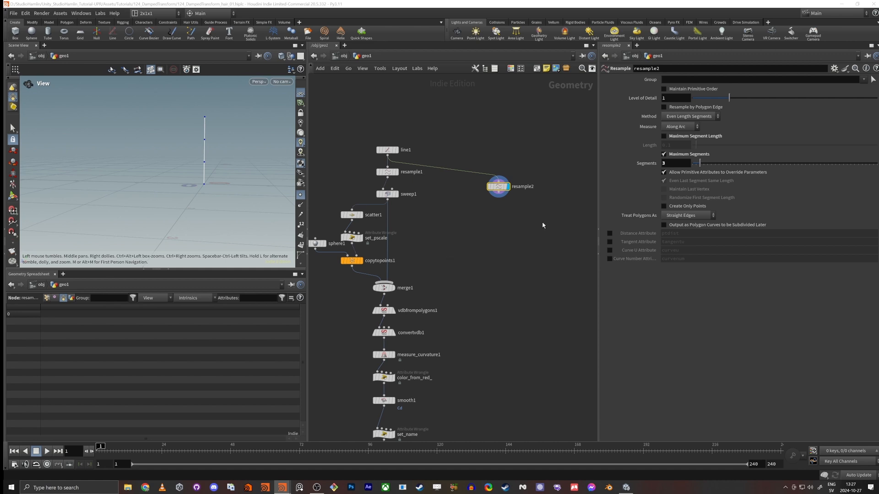
Step: Add an Attribute Wrangle below resample2, wire resample2 into its first input and display the wrangle
scroll(491, 211, "up", 2)
key("Tab")
type("wra")
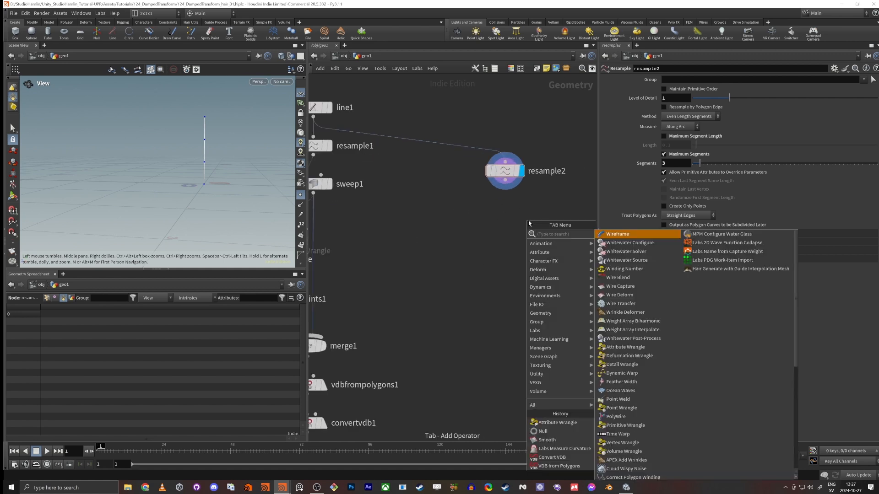
key("Return")
left_click(501, 217)
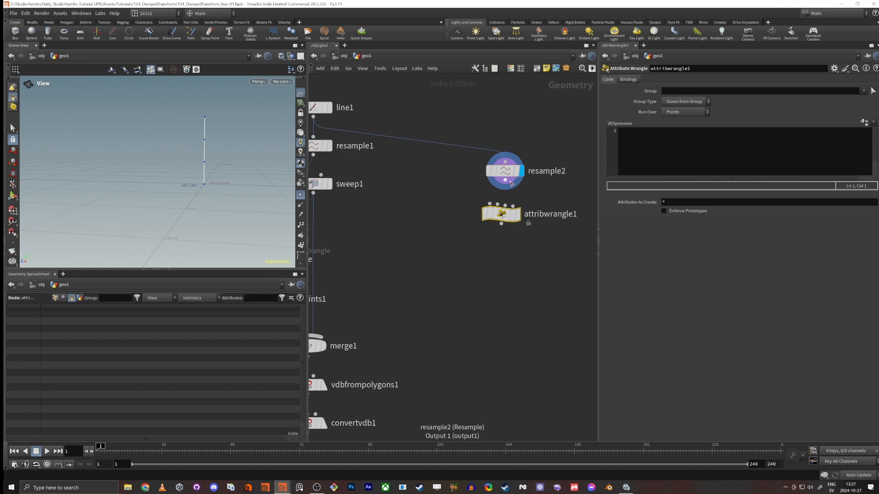
left_click_drag(505, 180, 490, 204)
right_click_drag(187, 173, 255, 148)
middle_click_drag(256, 147, 220, 190)
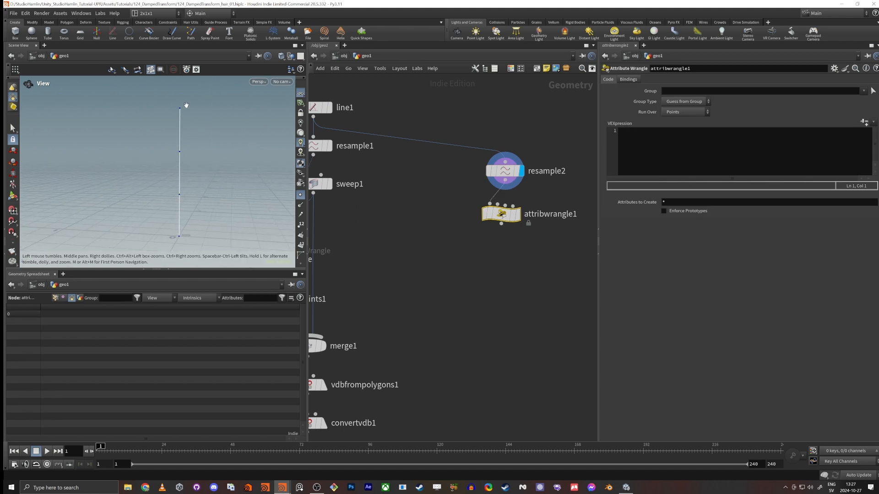
left_click(517, 214)
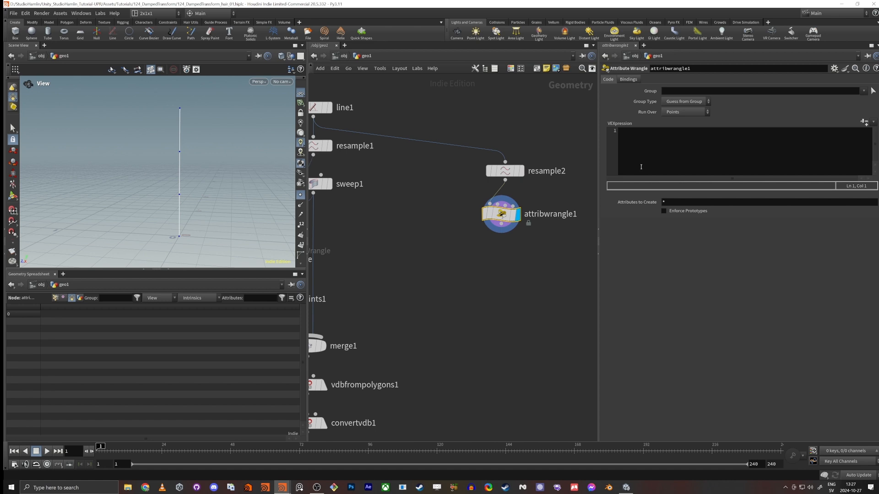
left_click(671, 172)
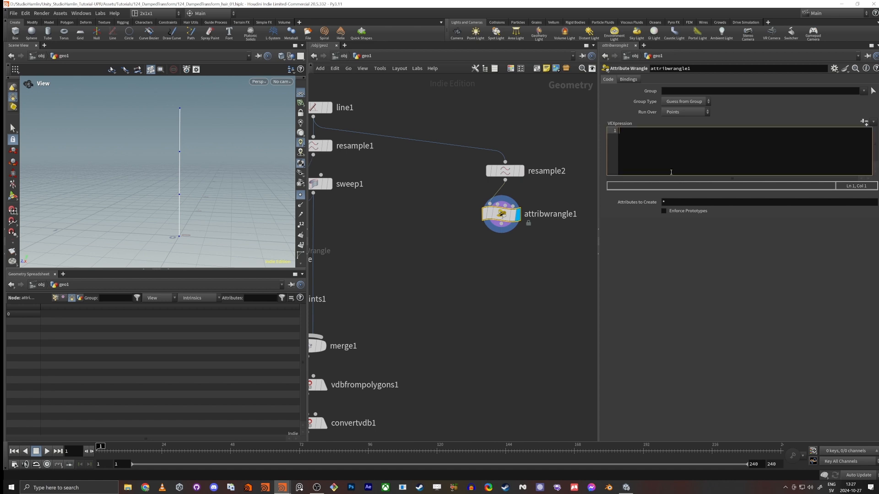
type("string index =")
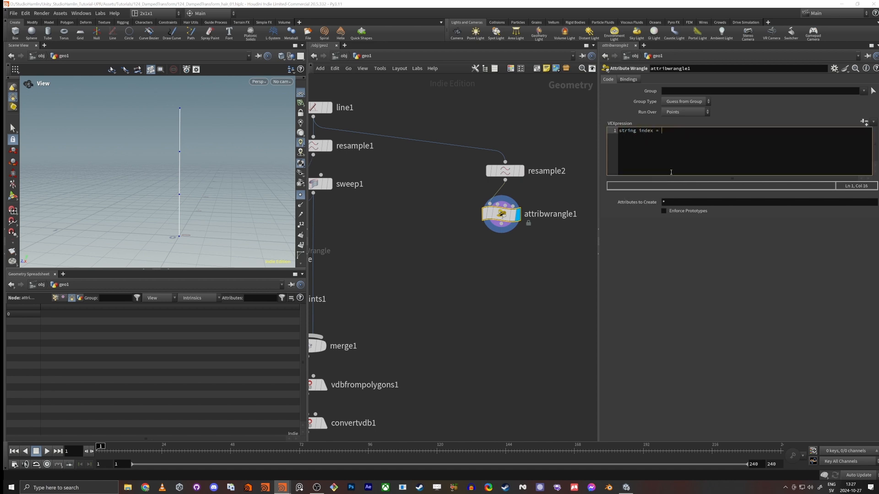
type(" sprintf(")
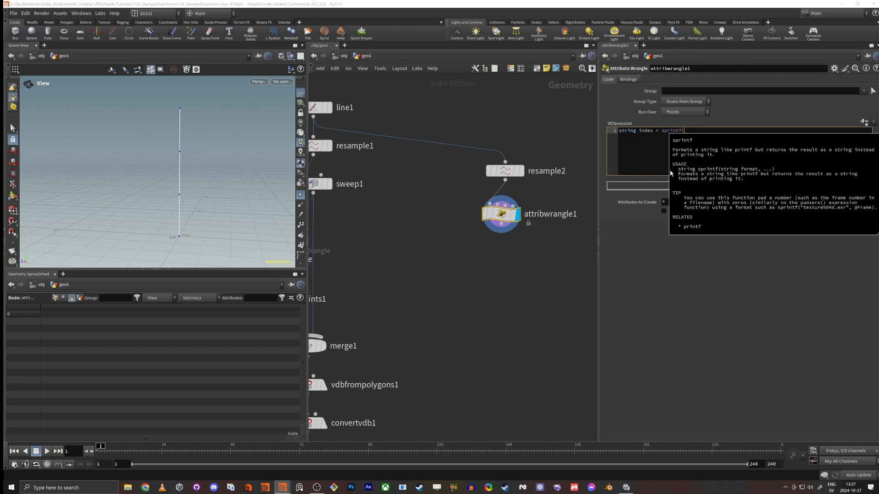
type("\"")
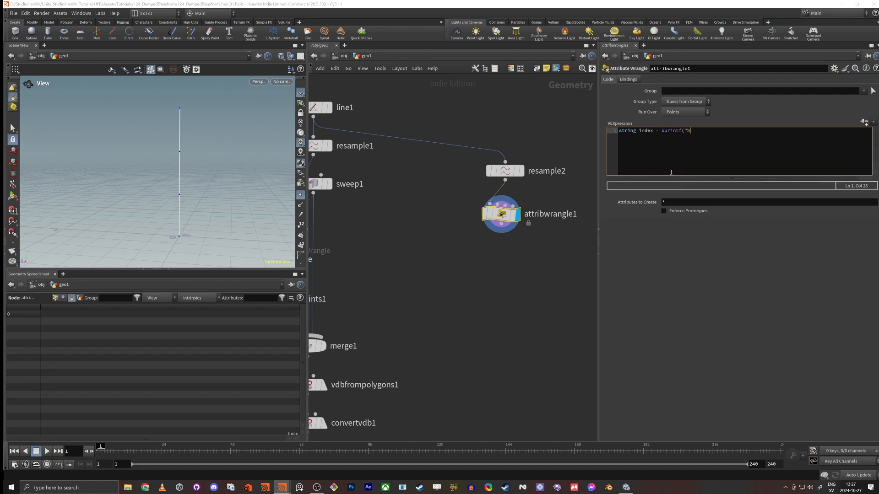
type("%0d\"")
type(", @ptnum);")
Step: Add the line s@name = index; to the wrangle and show the point attributes in the Geometry Spreadsheet
key("Return")
type("s@name = index;")
left_click(54, 300)
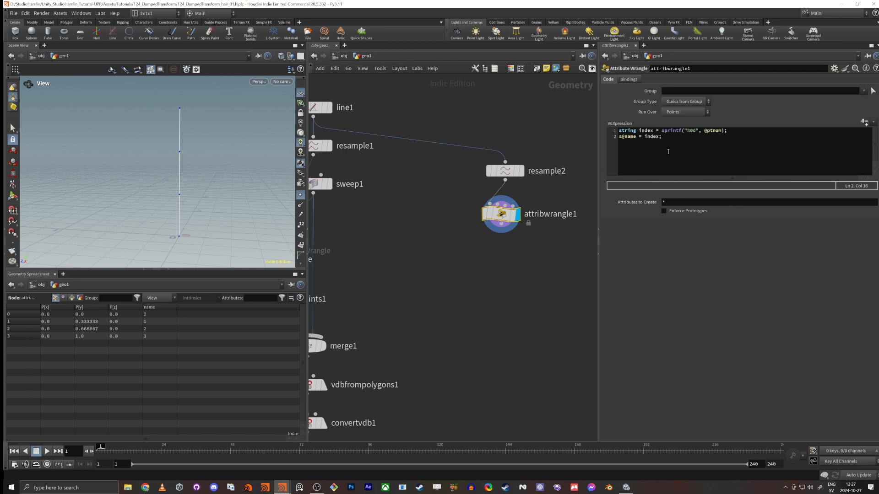
Step: Edit the wrangle code to pad the index with "%02d" and prefix the name, giving s@name = "bone_"+index;
left_click(693, 132)
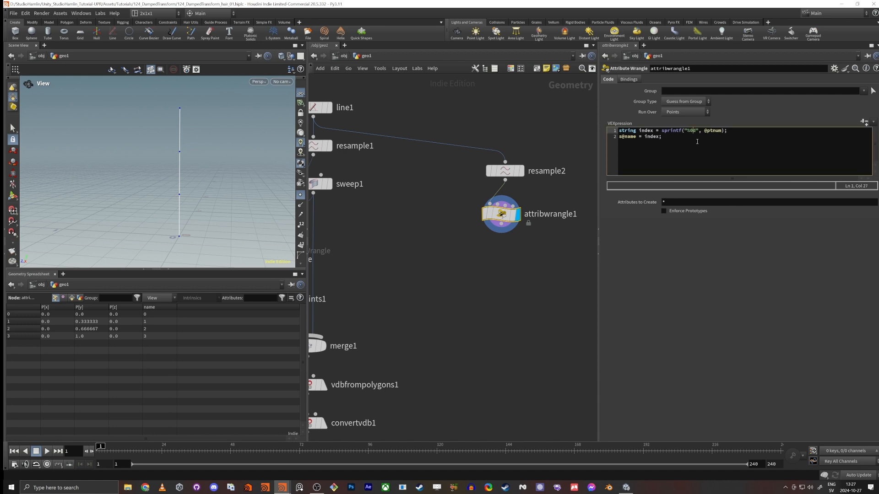
type("2")
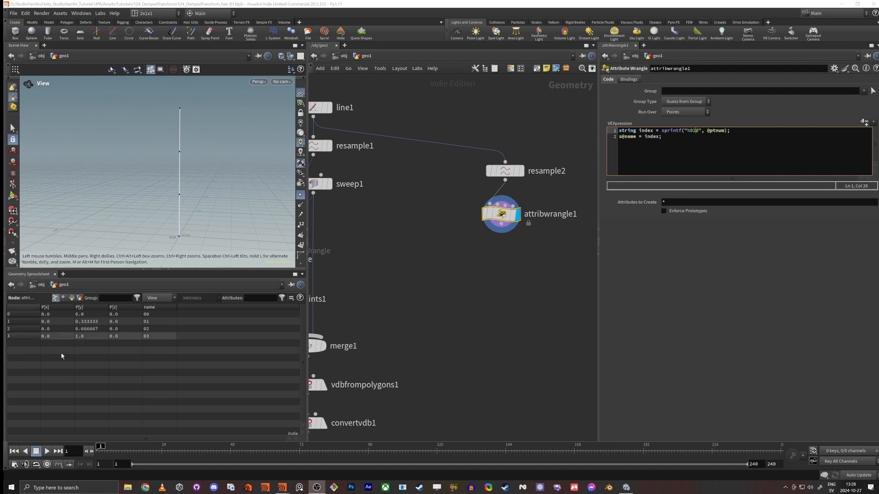
left_click(688, 140)
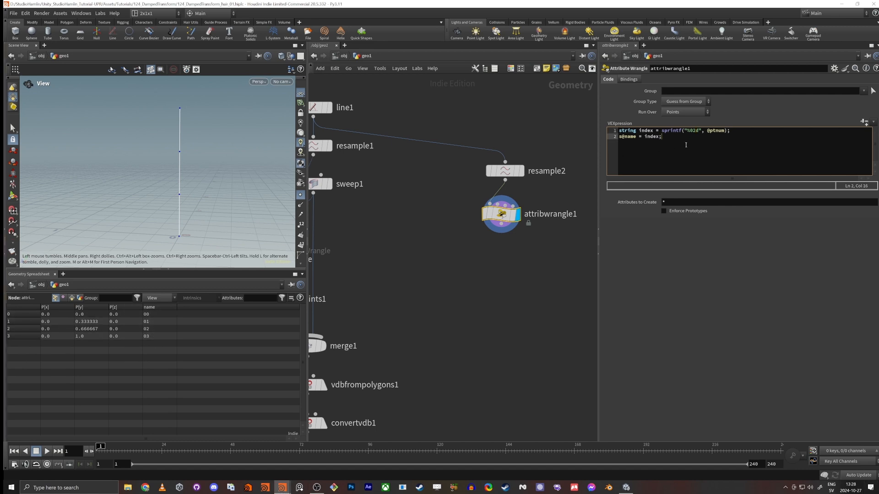
key("Left")
key("Left")
key("Left")
key("Left")
type("\"bone\"")
type("+")
key("Left")
key("Left")
type("bone_")
Step: Add an Orient Joints node below attribwrangle1, fed by the wrangle, and display it
key("Tab")
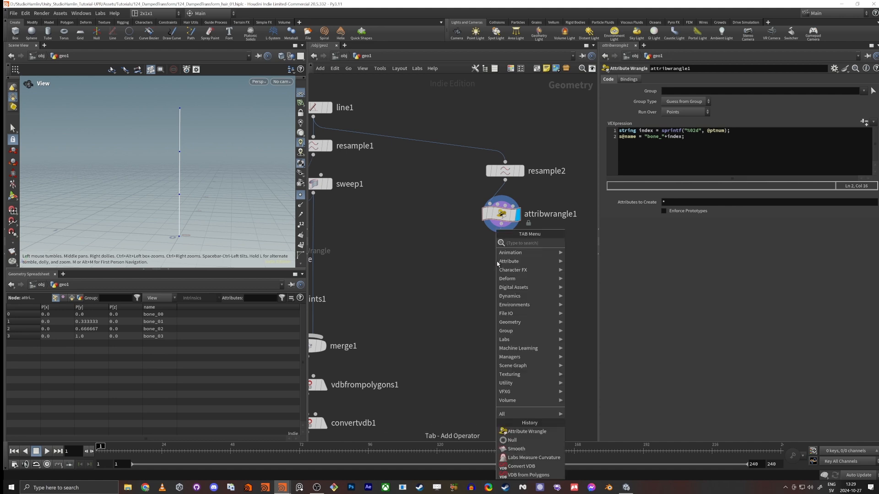
type("orient")
key("Return")
left_click(498, 263)
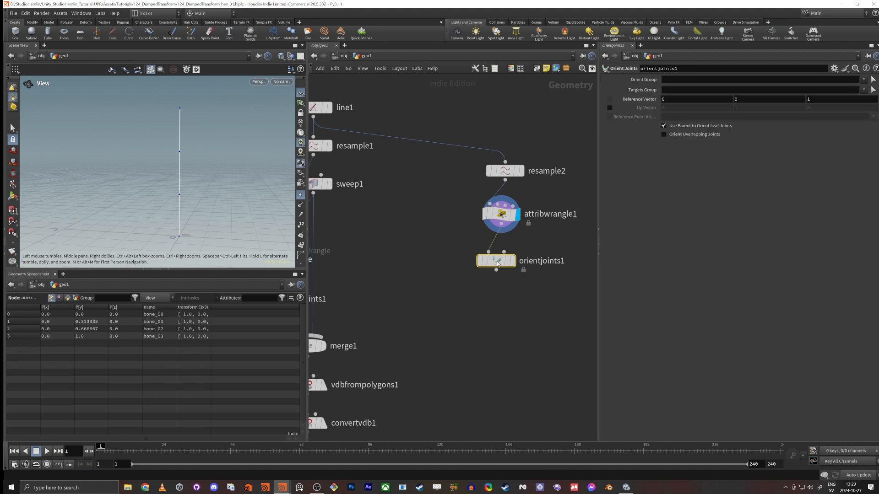
mouse_move(497, 262)
left_click(516, 242)
left_click_drag(497, 263, 507, 263)
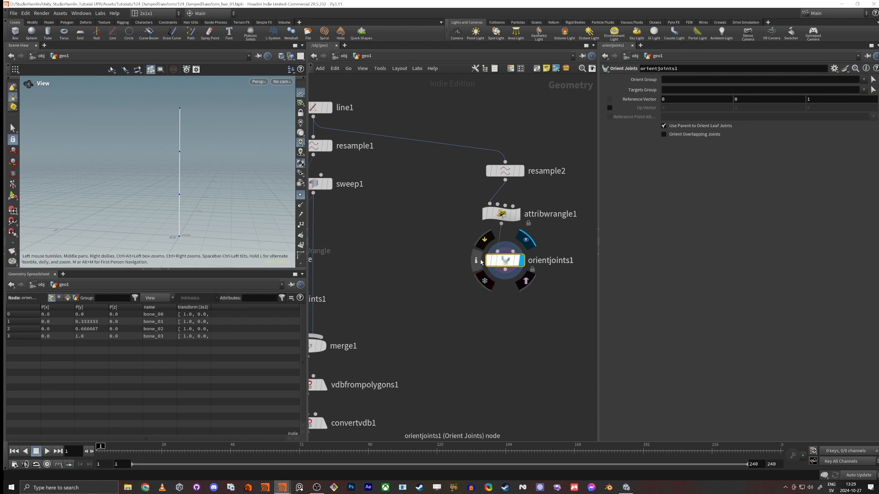
Step: Visualize the transform attribute of orientjoints1 and examine the joint axes in the viewport
left_click(476, 261)
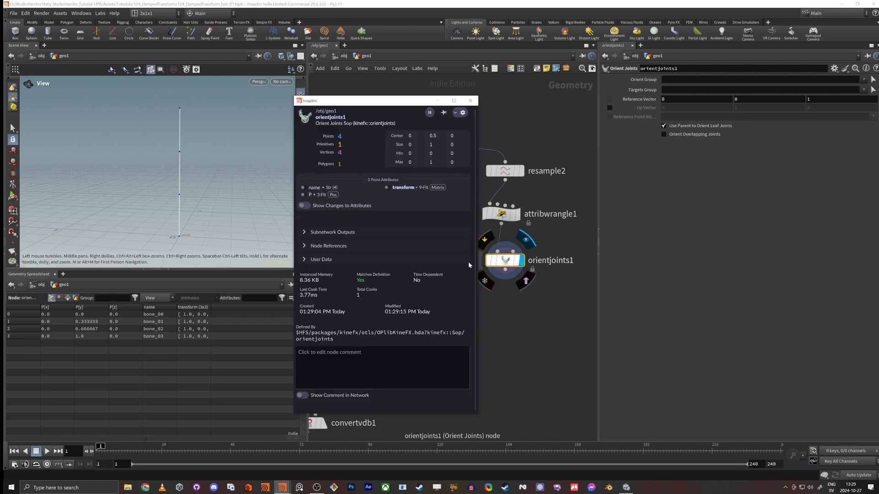
left_click(387, 188)
left_click(471, 100)
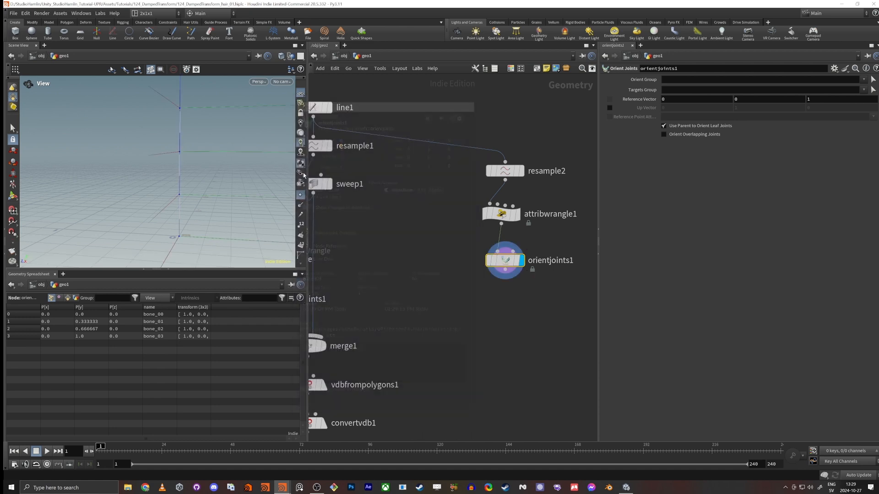
left_click_drag(247, 183, 185, 212)
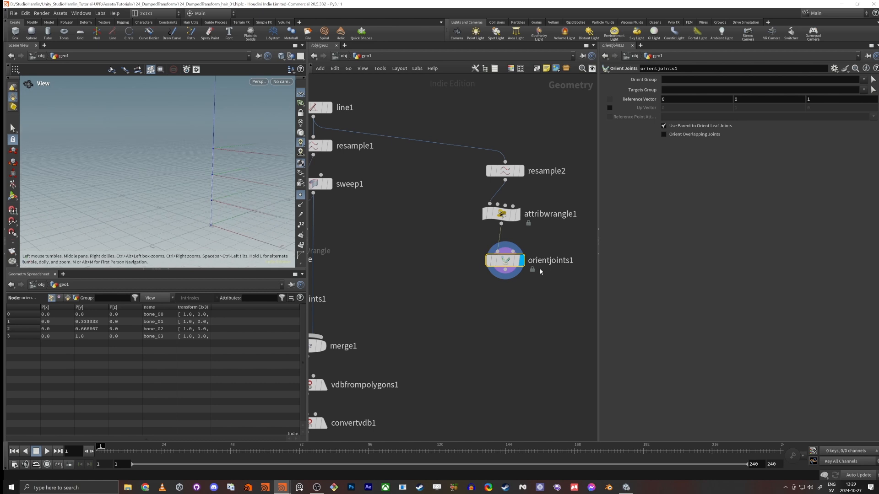
key("Return")
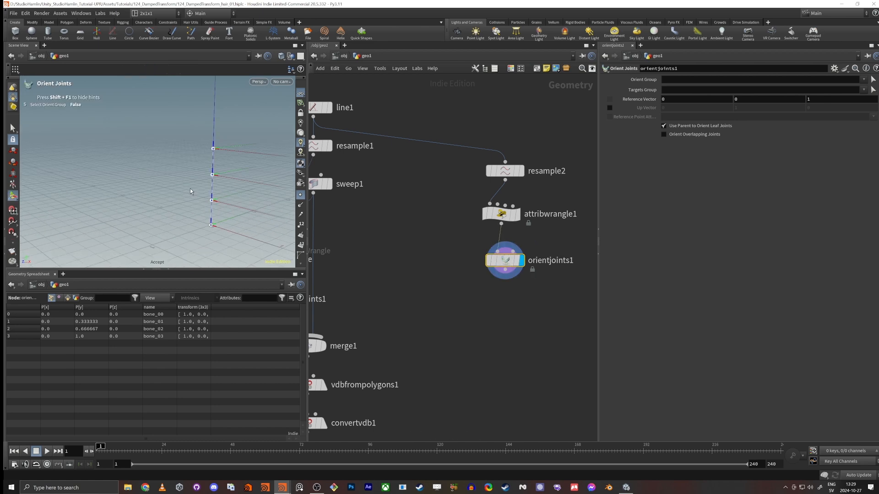
left_click_drag(191, 189, 279, 206, "alt")
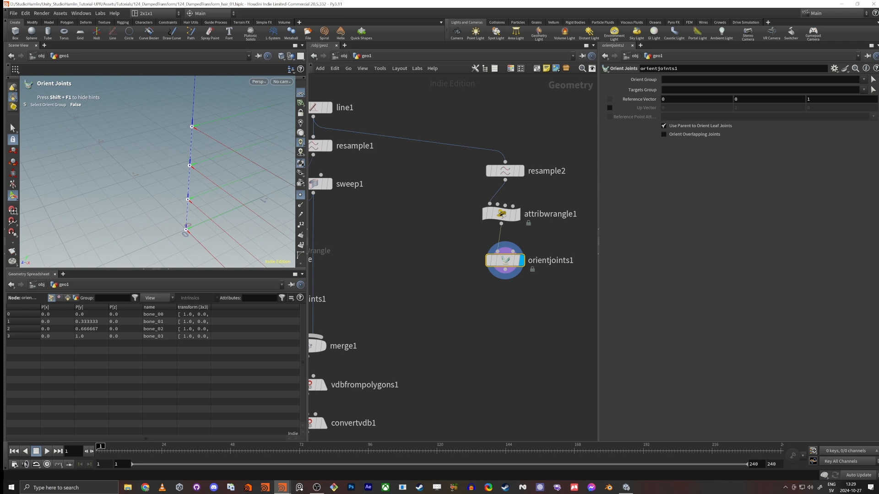
Step: Add a Null node below orientjoints1 and wire orientjoints1 into it
left_click(493, 300)
key("Tab")
type("null")
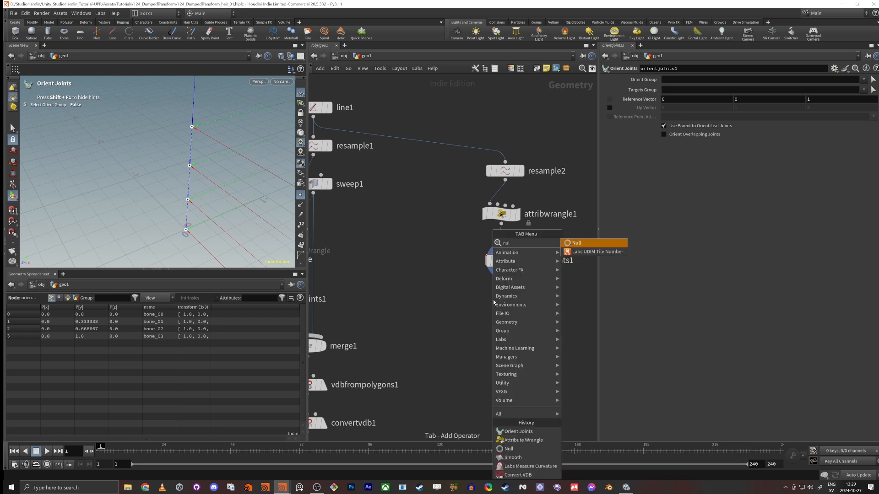
key("Return")
left_click(493, 300)
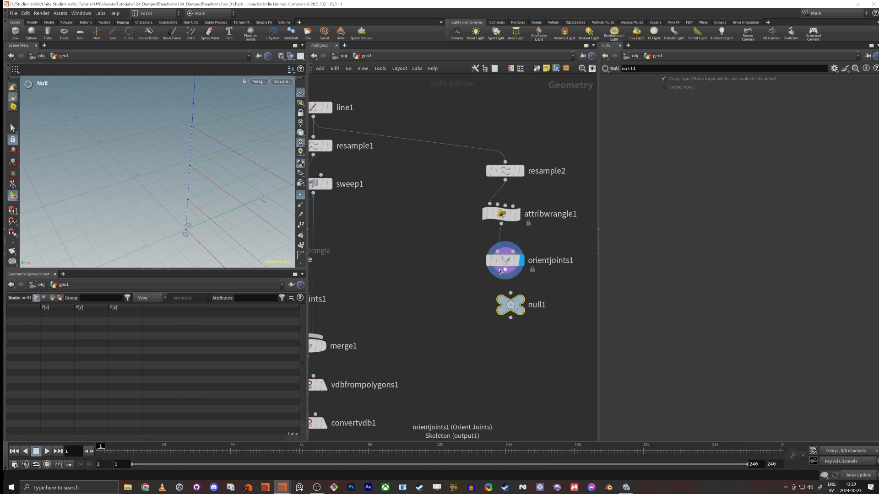
Step: Color the new null pink and rename it skeleton_out
key("c")
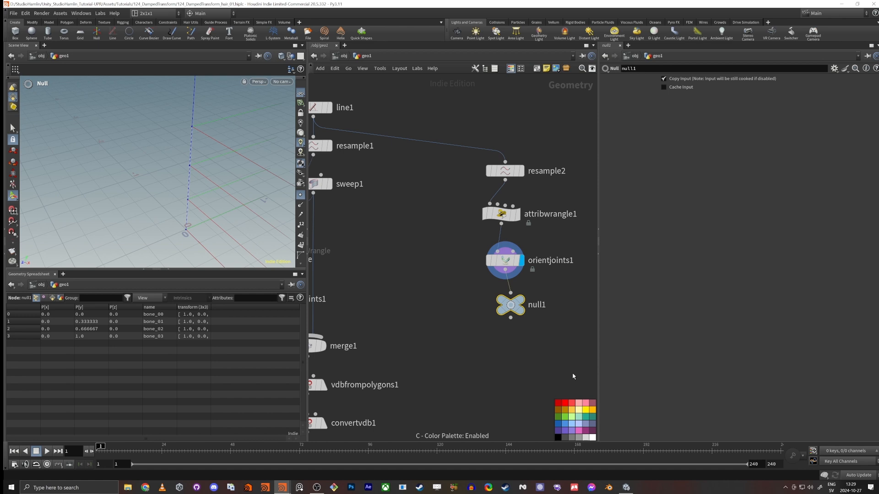
left_click(586, 402)
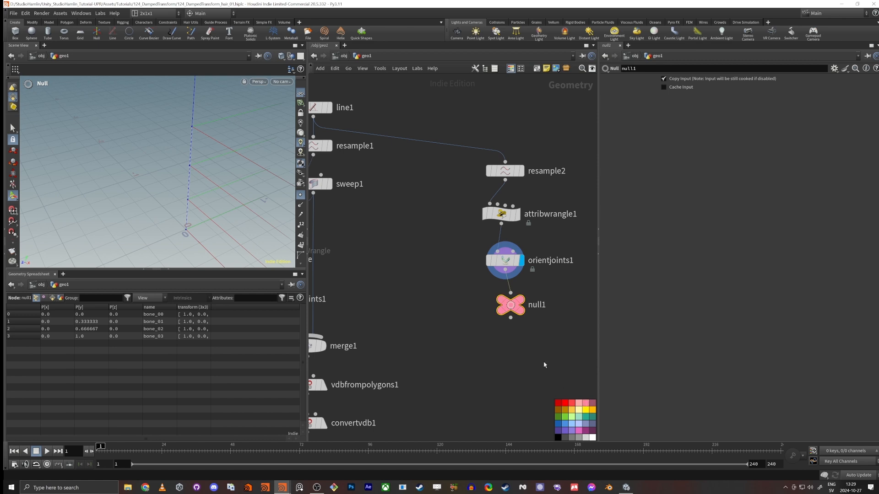
key("F2")
type("sk")
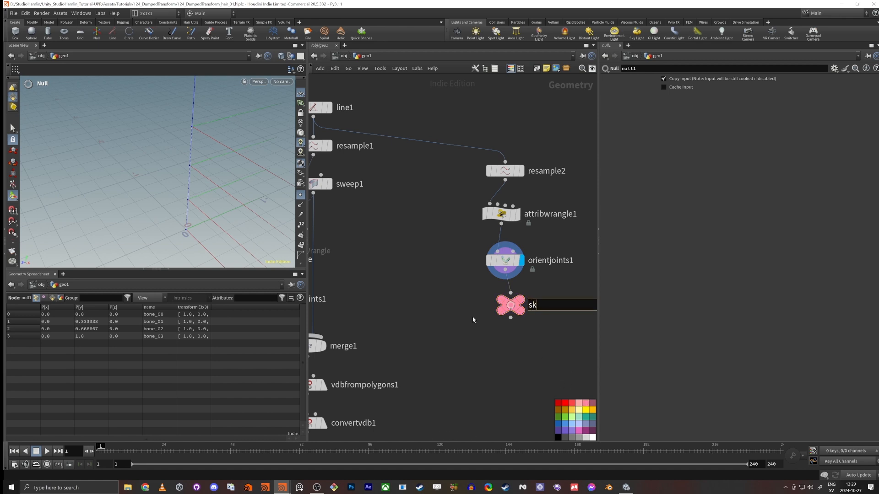
type("eleton_out")
key("Return")
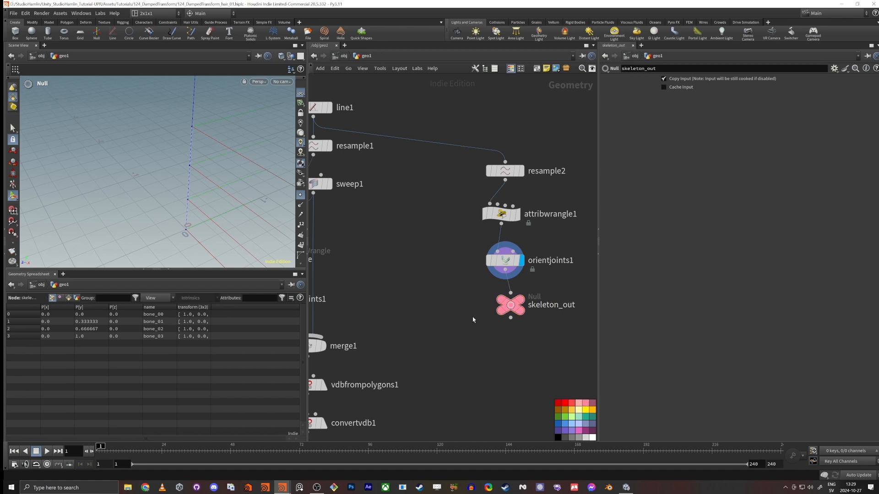
Step: Move skeleton_out down the network so it lines up beside mesh_out
scroll(388, 223, "down", 5)
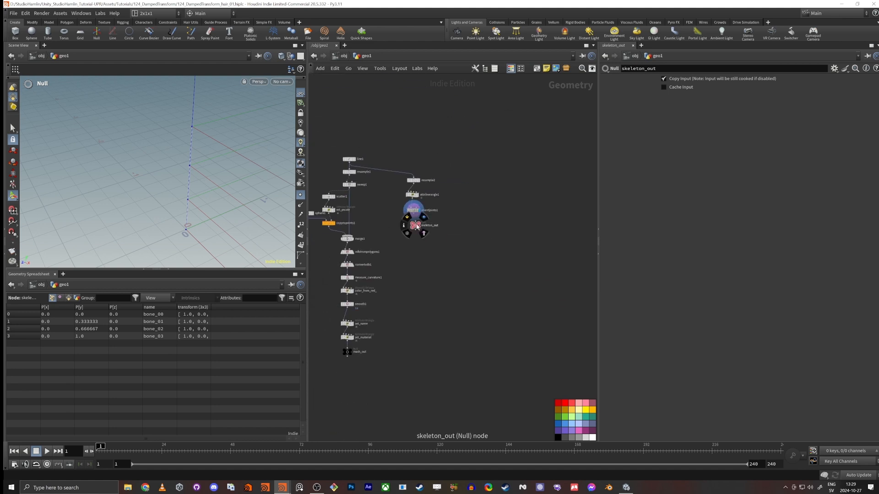
left_click_drag(415, 225, 412, 351)
scroll(452, 342, "up", 5)
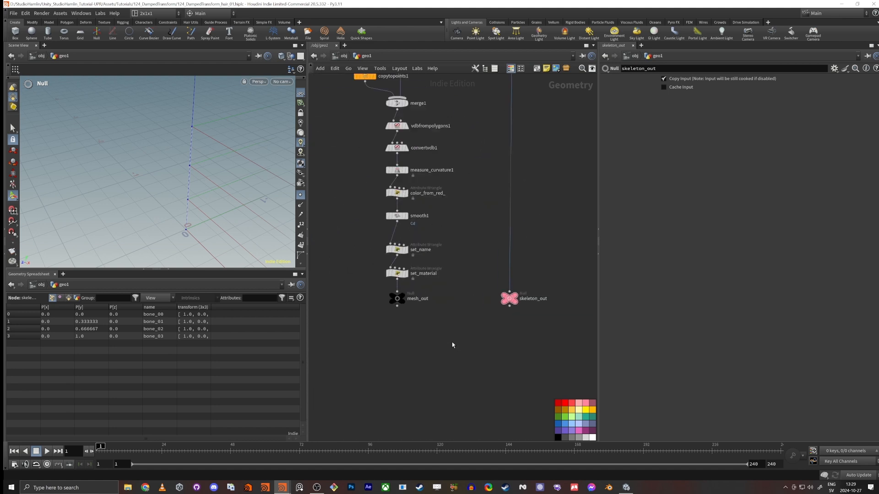
left_click(387, 290)
left_click_drag(462, 320, 598, 271)
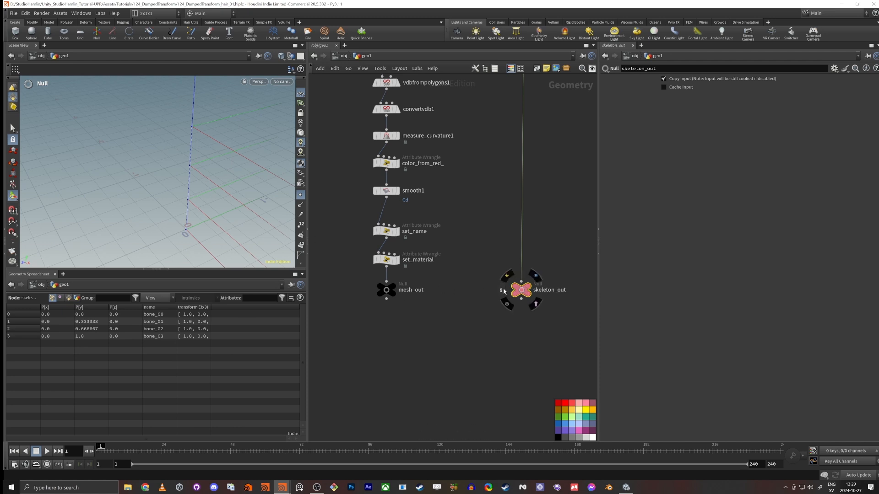
Step: Turn off the transform attribute visualizer from the node info of skeleton_out
left_click(501, 290)
left_click(415, 241)
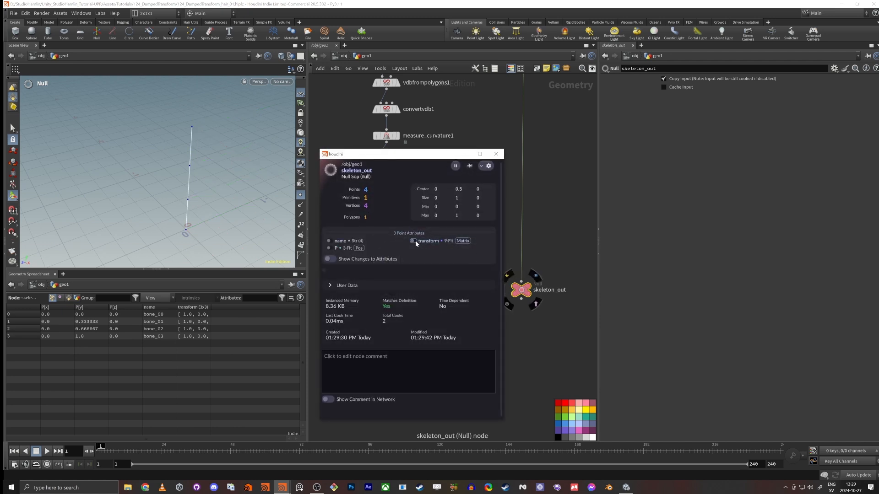
left_click(496, 153)
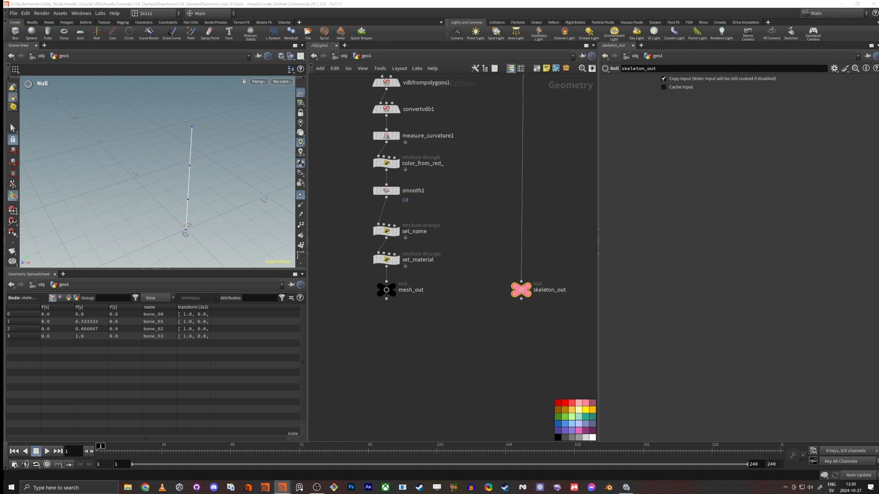
Step: Add a Bone Capture Biharmonic node below and between mesh_out and skeleton_out
left_click(441, 367)
middle_click_drag(441, 367, 453, 320)
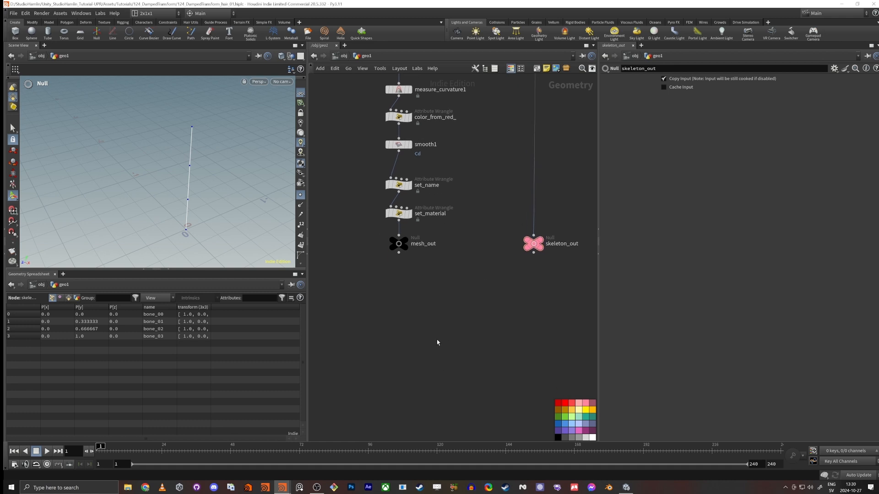
key("Tab")
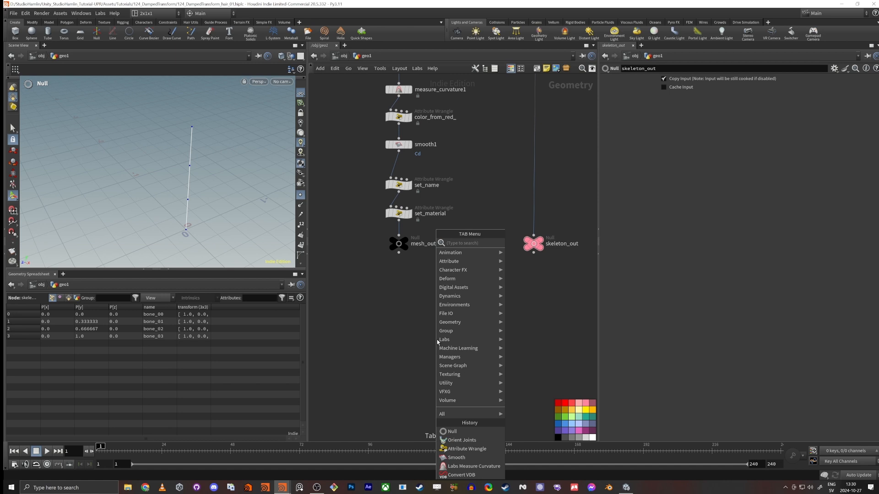
type("bone ca")
key("Down")
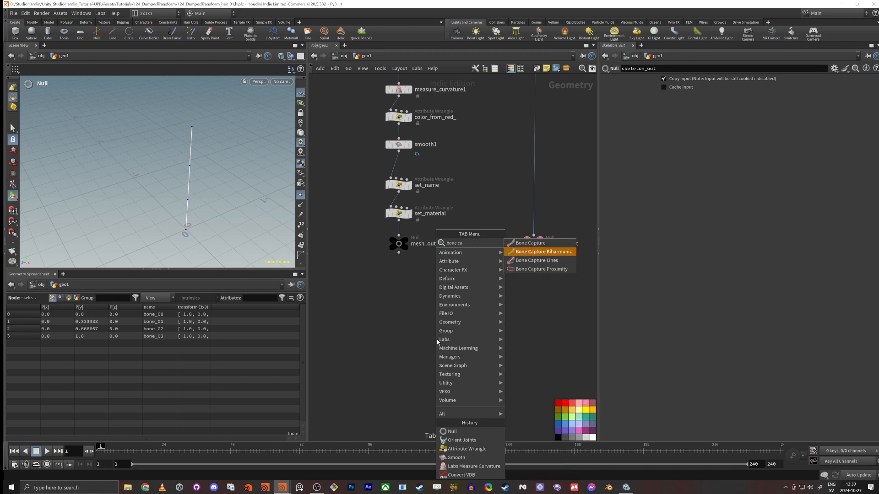
key("Return")
left_click(437, 342)
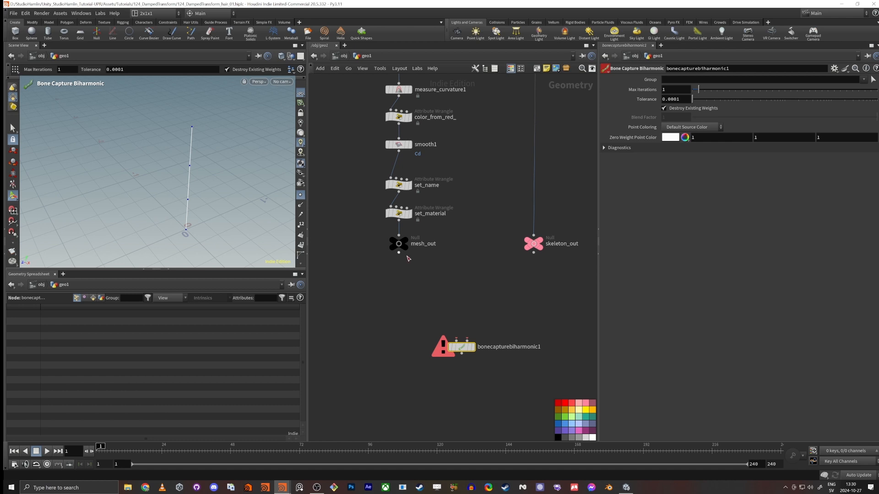
Step: Wire mesh_out into the first input of bonecapturebiharmonic1 and move the capture node further down
left_click_drag(399, 254, 456, 339)
middle_click_drag(405, 382, 407, 339)
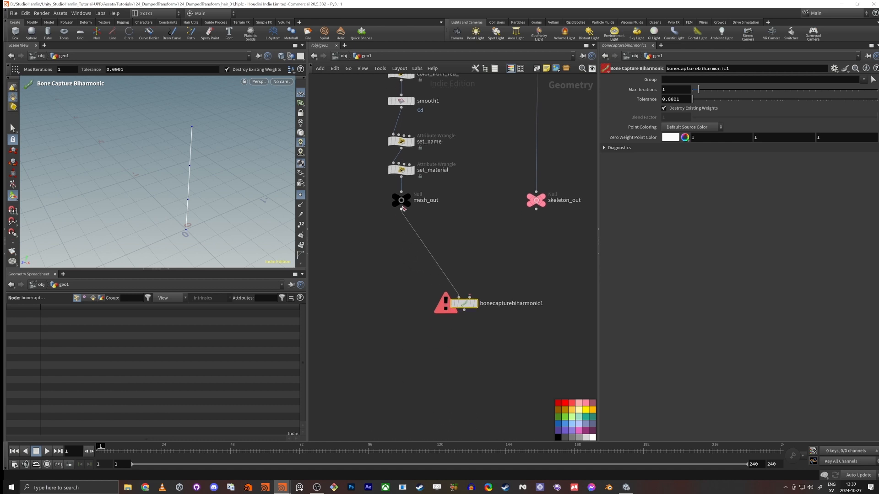
left_click_drag(465, 304, 455, 306)
left_click(458, 298)
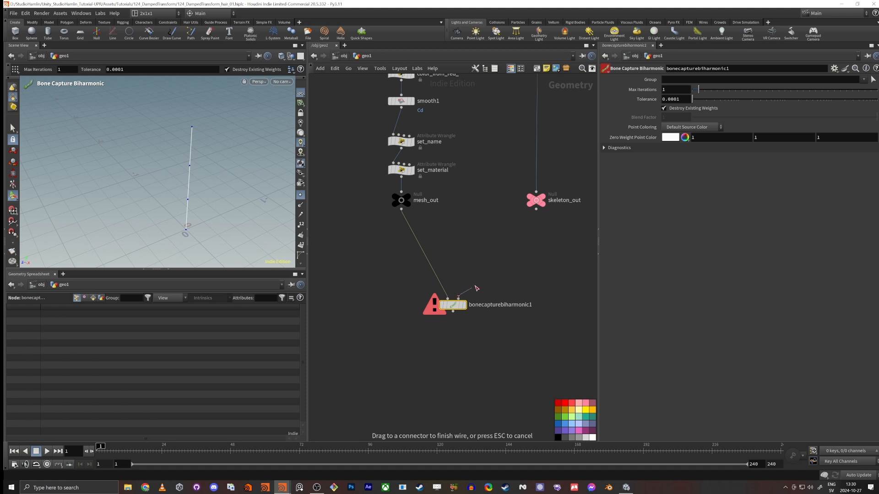
left_click(459, 299)
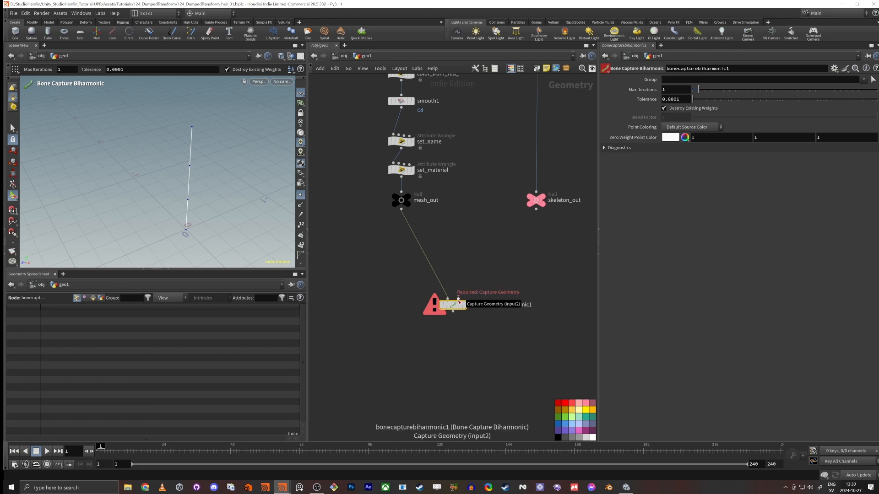
left_click_drag(458, 301, 452, 334)
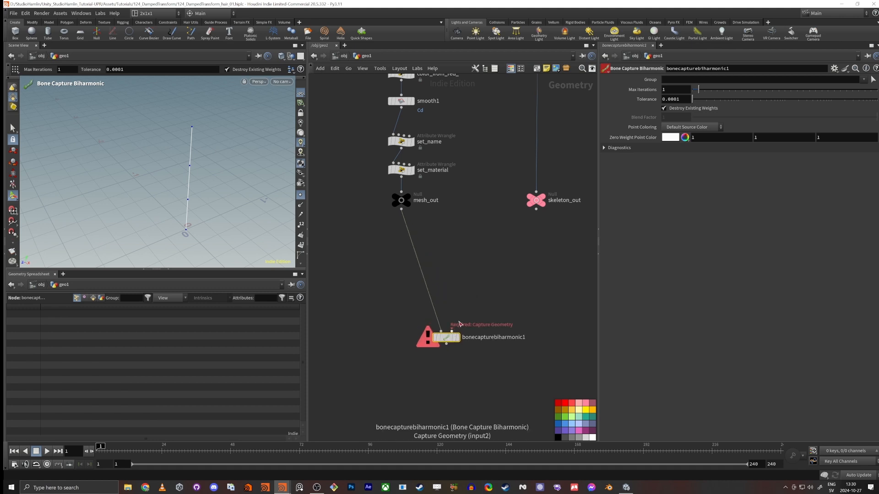
Step: Add a Bone Capture Lines node just below skeleton_out
key("Tab")
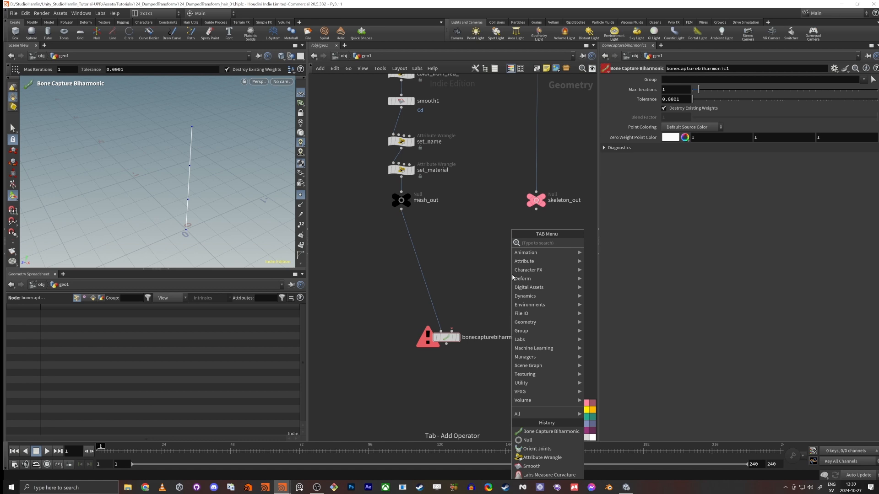
type("bone cap")
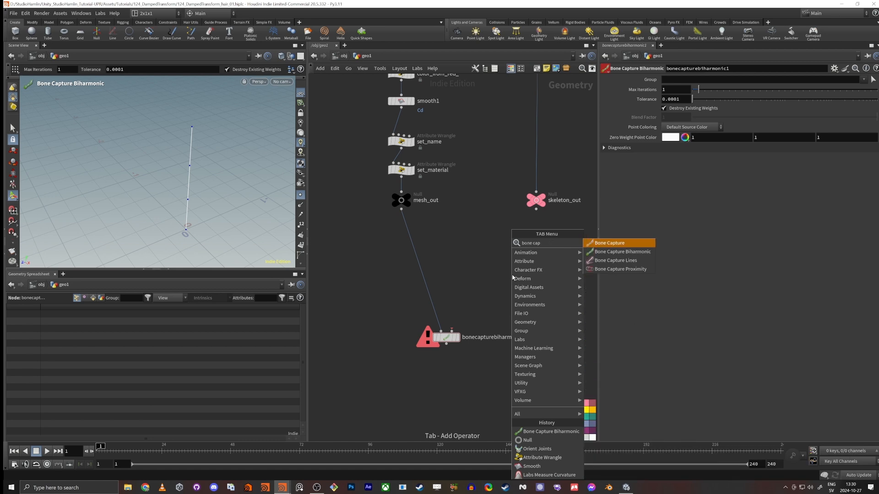
key("Down")
key("Down")
key("Return")
left_click(506, 240)
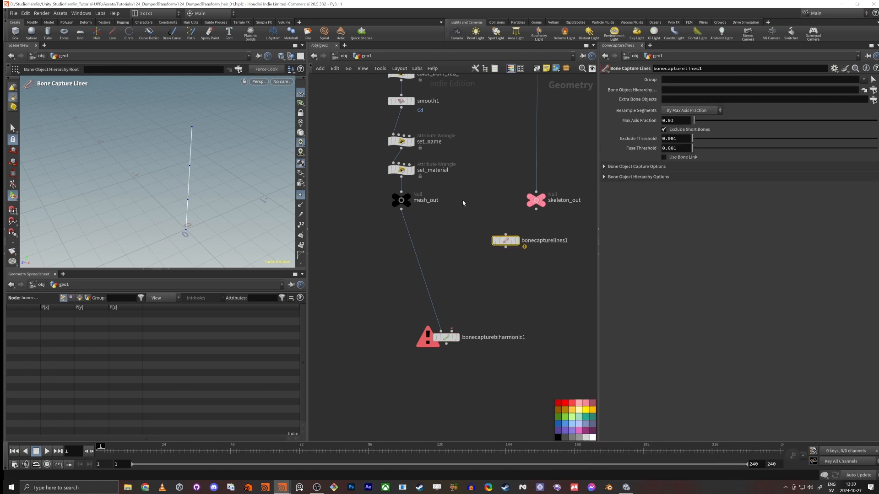
Step: Wire skeleton_out into bonecapturelines1, display the node and examine its resampled points up close
left_click(545, 198)
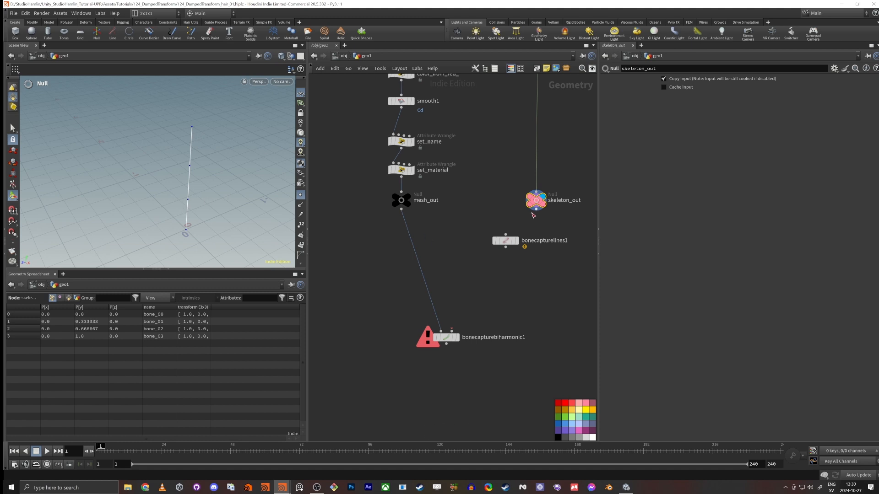
left_click_drag(536, 210, 506, 234)
left_click(516, 241)
left_click(509, 242)
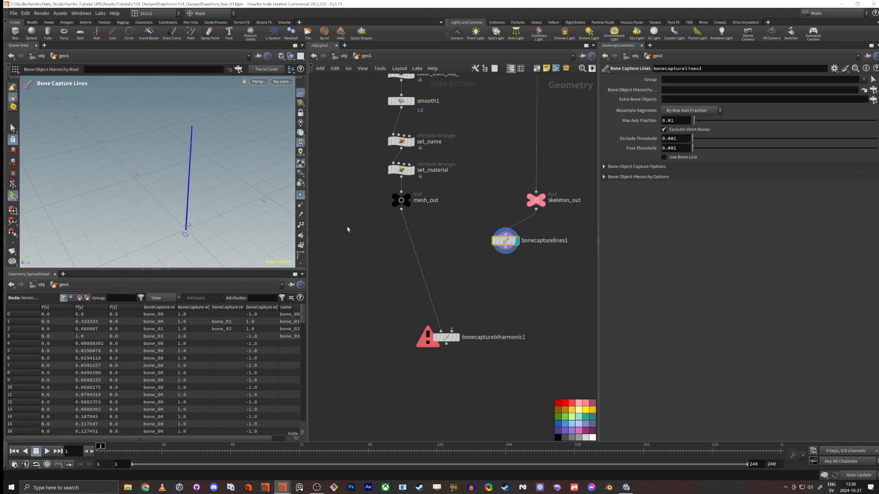
scroll(212, 151, "up", 5)
middle_click_drag(241, 211, 190, 200, "alt")
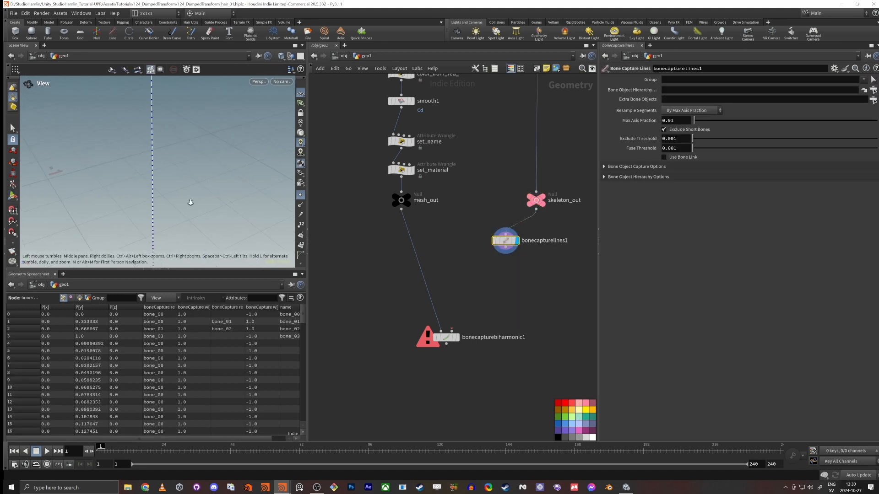
Step: Add a Tet Embed node just below bonecapturelines1
left_click_drag(190, 200, 171, 186, "alt")
scroll(177, 210, "down", 5)
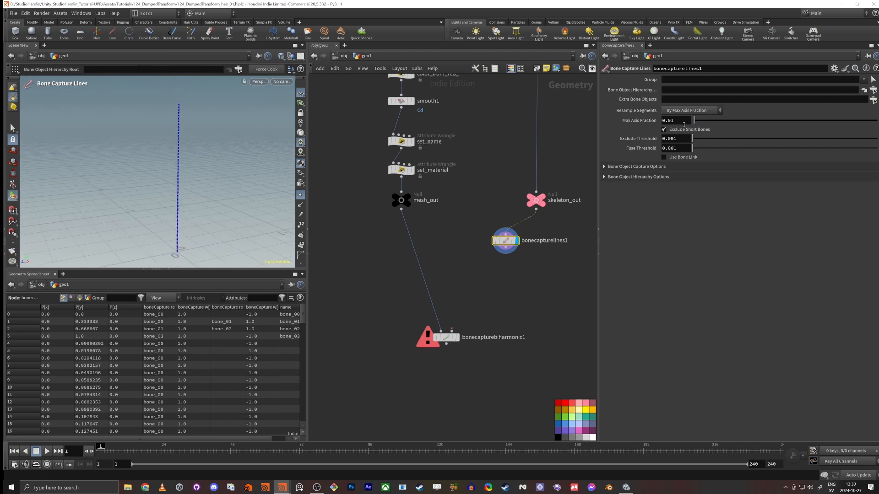
left_click(511, 252)
left_click(505, 247)
left_click(502, 280)
key("Tab")
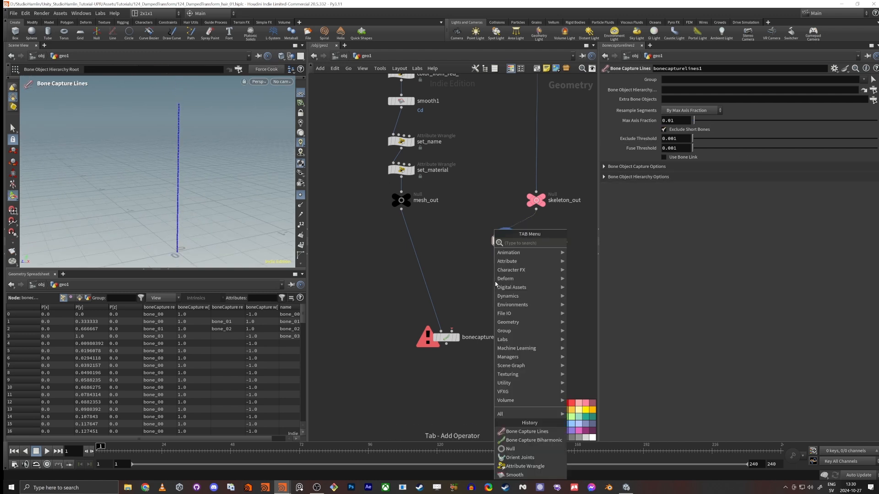
type("tetem")
key("Return")
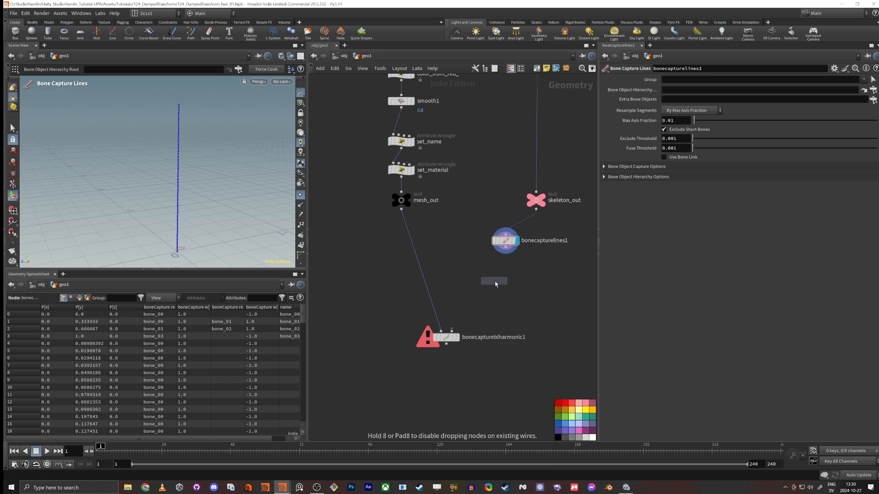
left_click(491, 280)
scroll(485, 257, "up", 3)
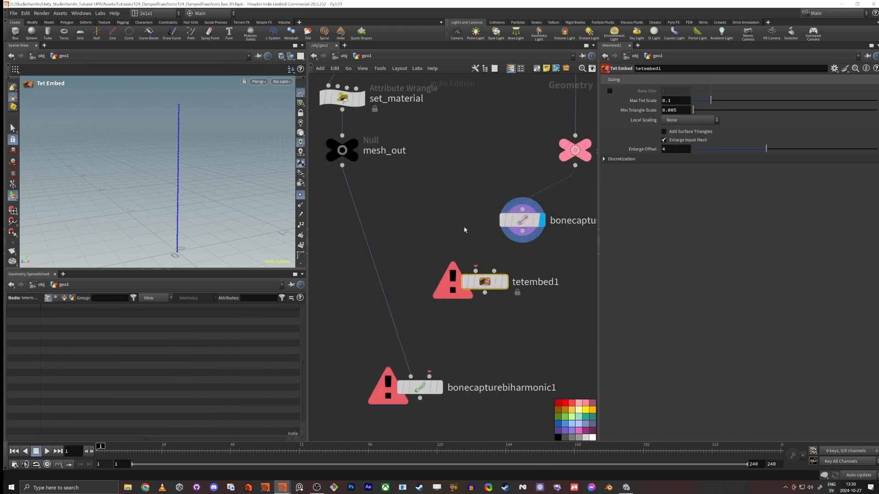
Step: Wire mesh_out into the first input of tetembed1 and bonecapturelines1 into its second input, and display tetembed1
left_click_drag(342, 166, 457, 253)
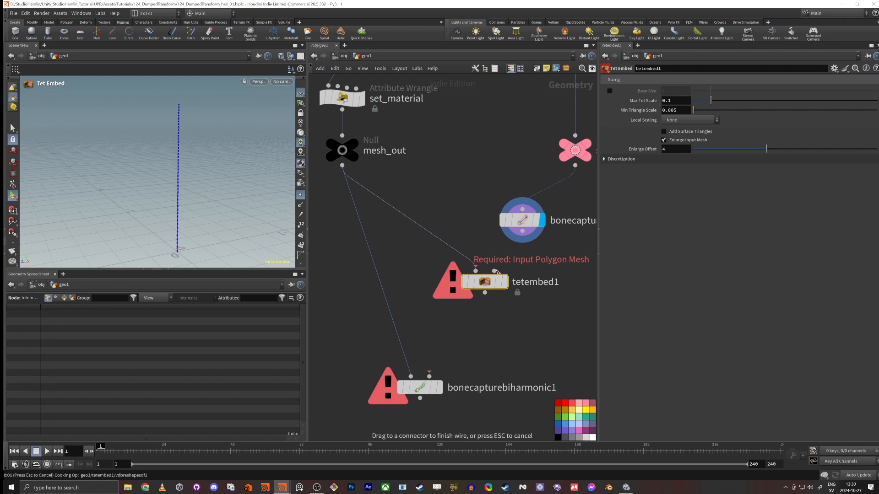
left_click_drag(495, 271, 530, 237)
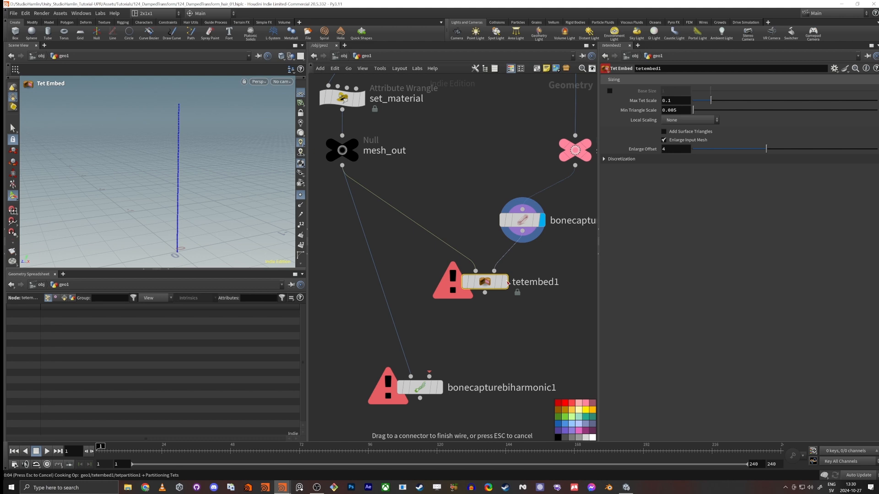
left_click(485, 283)
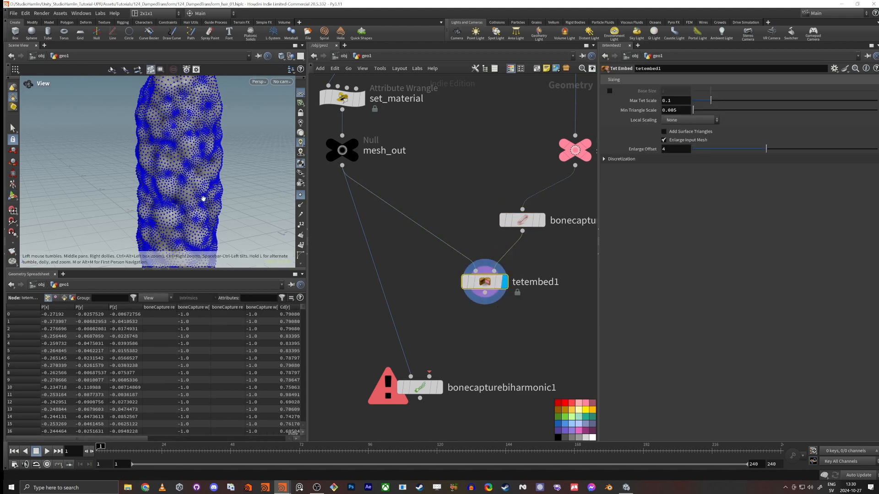
Step: Hide the point markers and examine the surface of the tetembed1 result from several angles
left_click(300, 197)
scroll(220, 190, "up", 5)
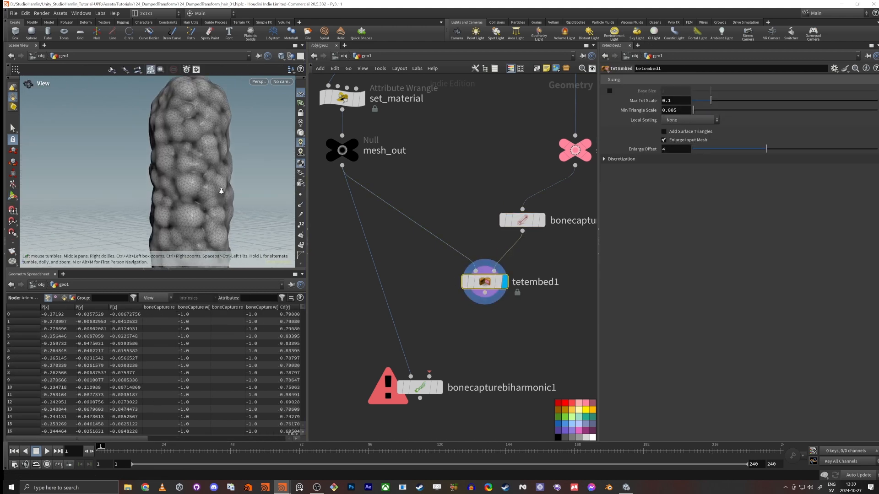
left_click_drag(220, 191, 289, 235)
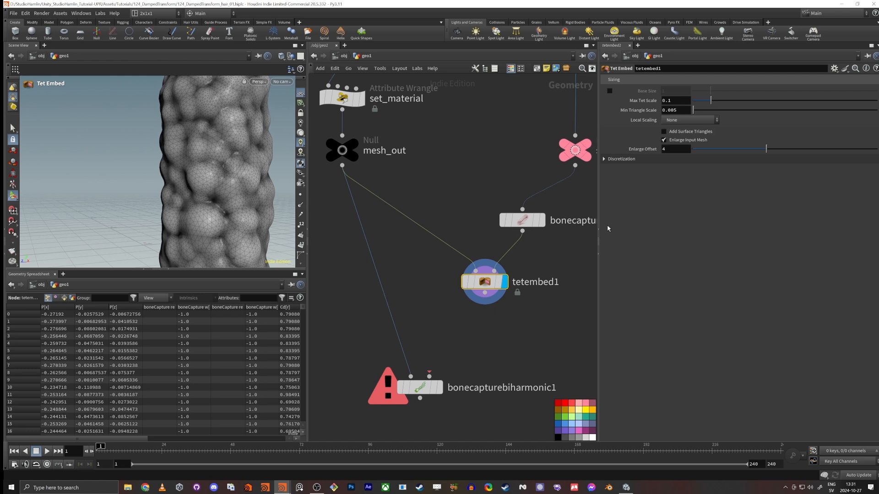
key("Escape")
left_click_drag(222, 167, 203, 161)
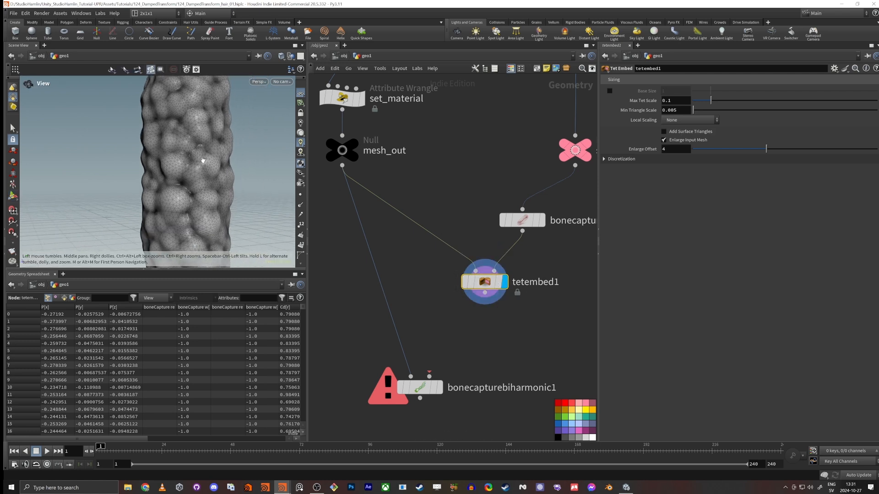
Step: Display mesh_out and compare its polygon layout up close with the triangulated surface of tetembed1
left_click(351, 145)
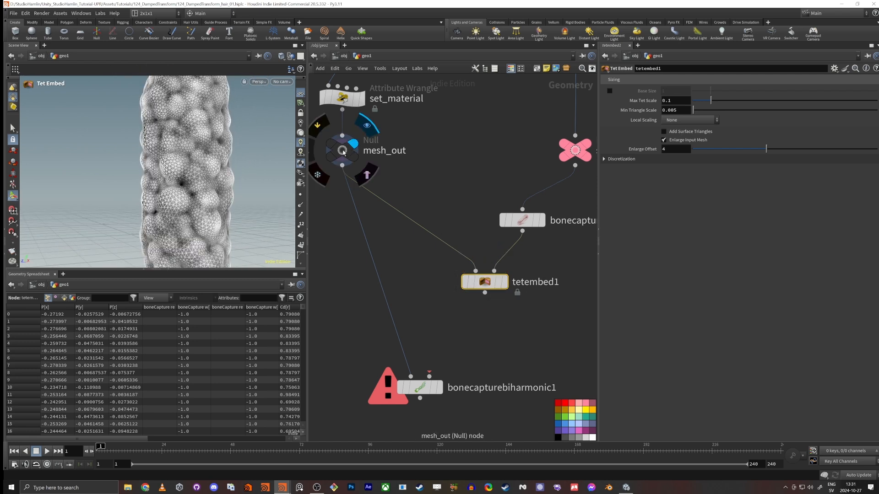
left_click(343, 153)
scroll(199, 139, "up", 5)
left_click_drag(259, 141, 172, 179, "alt")
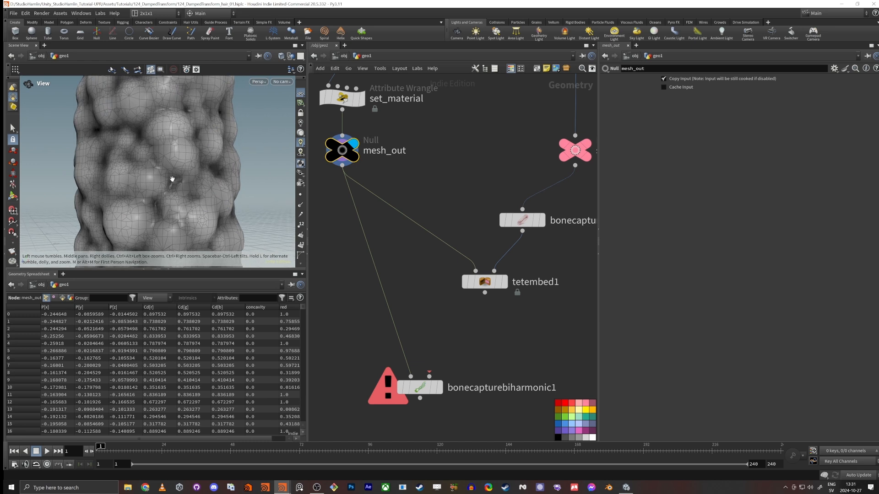
scroll(232, 150, "up", 4)
mouse_move(212, 150)
left_mouse_down()
mouse_move(221, 182)
mouse_move(225, 157)
left_mouse_up()
scroll(187, 152, "up", 3)
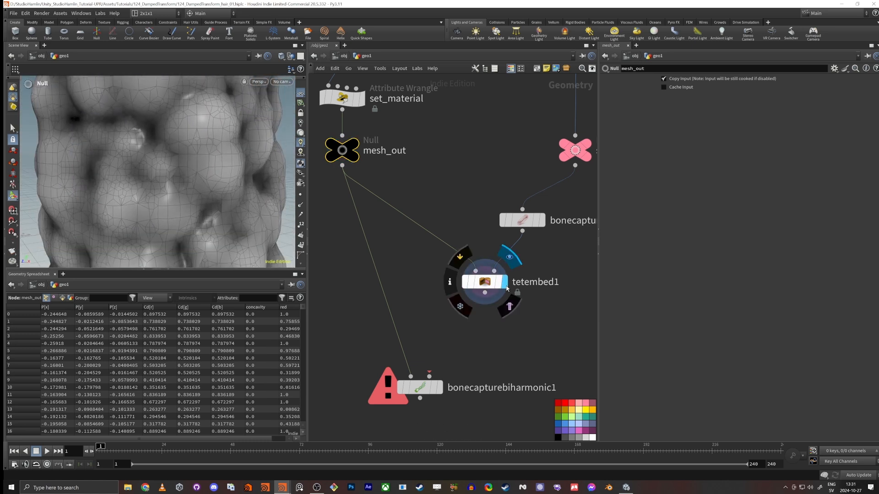
left_click(509, 256)
left_click(489, 286)
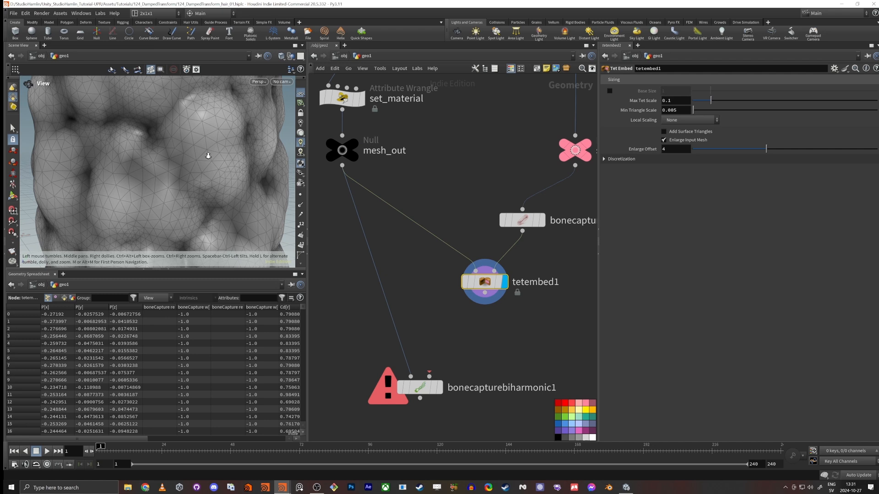
Step: Wire the tetembed1 output into the second input of bonecapturebiharmonic1
middle_click_drag(431, 340, 451, 309)
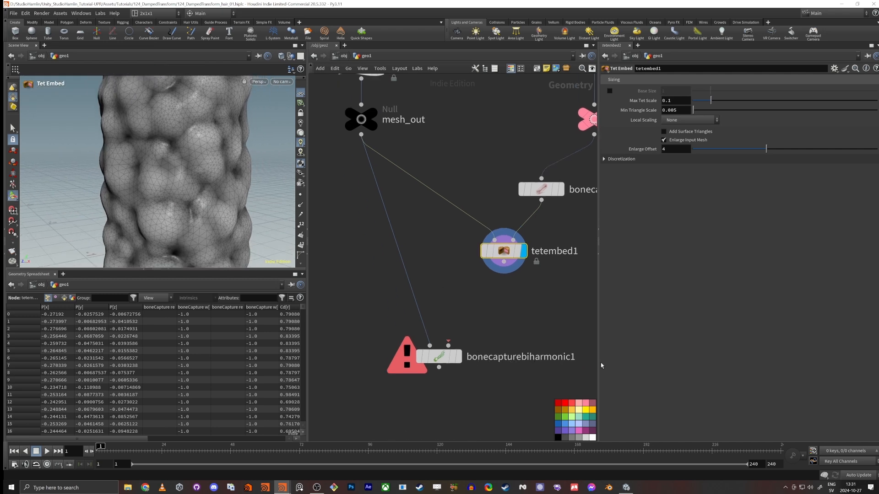
left_click(539, 290)
left_click_drag(504, 262, 460, 351)
scroll(484, 325, "down", 4)
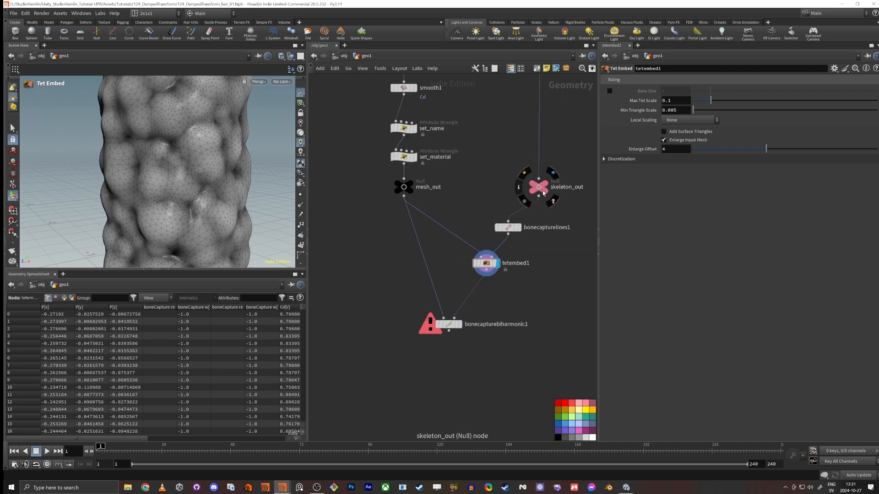
Step: Display skeleton_out with point markers to check its joints, and switch the display back to tetembed1
left_click(539, 191)
left_click(552, 174)
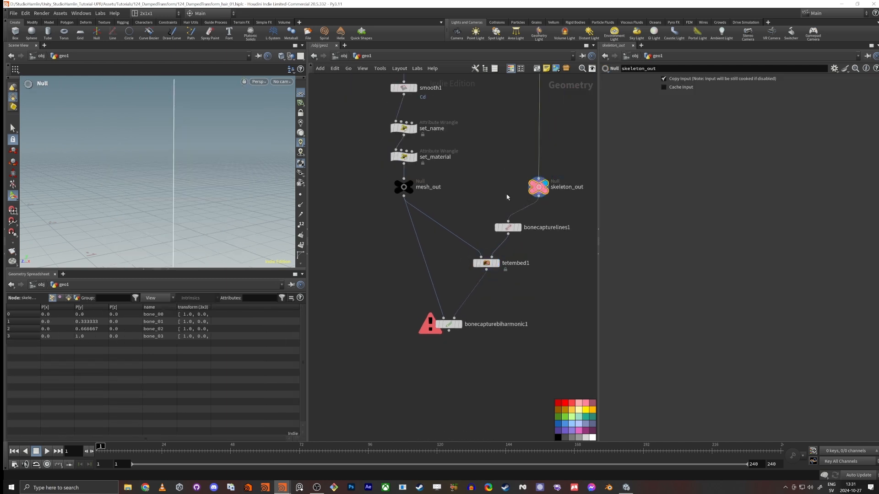
key("Return")
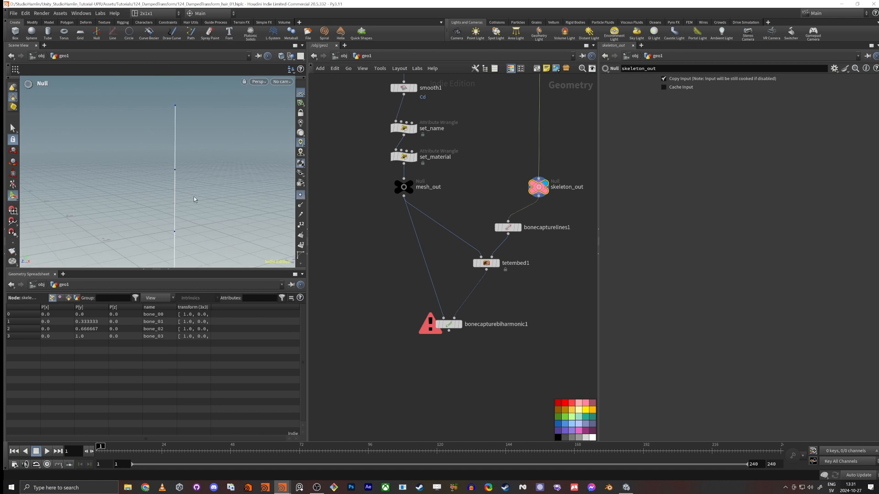
scroll(194, 200, "down", 1)
left_click(497, 263)
left_click(486, 263)
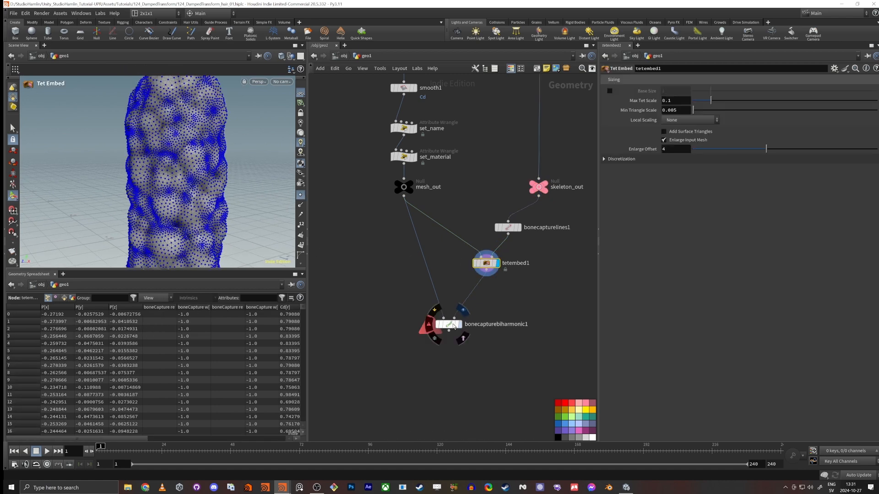
Step: Display bonecapturebiharmonic1 and hide the point markers to show the whole captured mesh
left_click(459, 324)
left_click(448, 324)
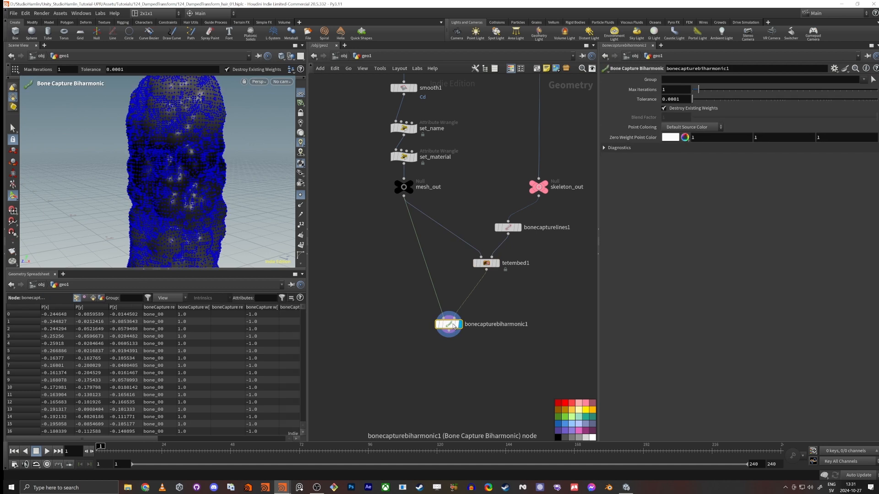
left_click(301, 195)
left_click_drag(201, 202, 198, 170, "alt")
middle_click_drag(401, 383, 390, 351)
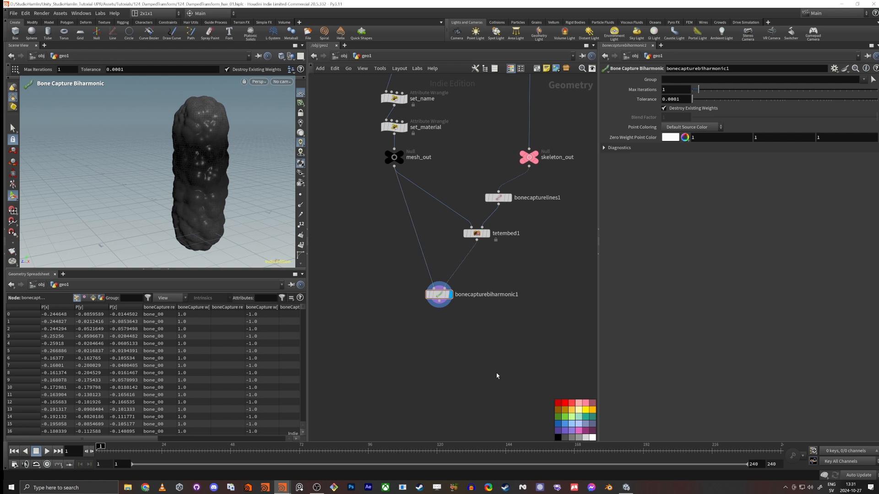
Step: Add a Bone Deform node below bonecapturebiharmonic1
key("Tab")
type("bo")
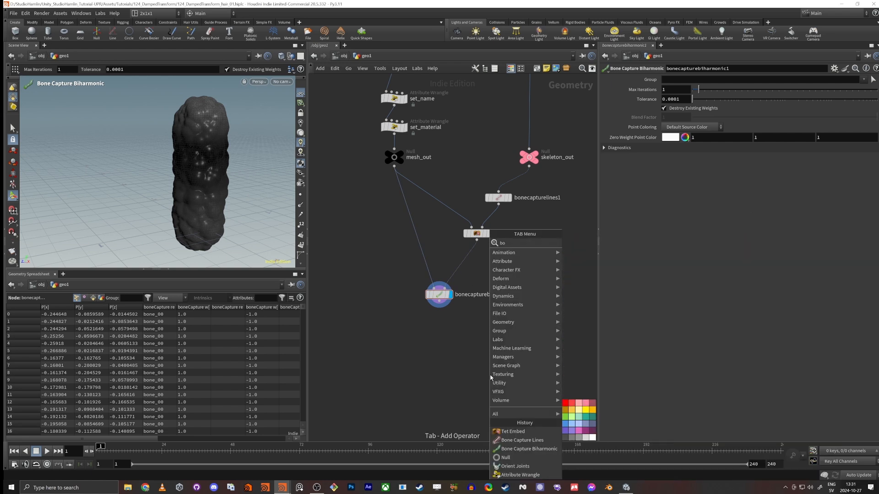
type("ne")
key("Down")
key("Return")
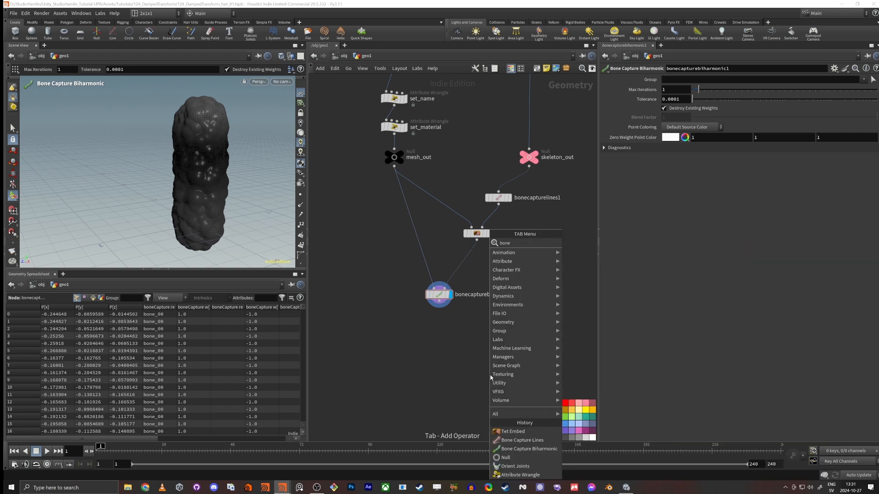
left_click(489, 345)
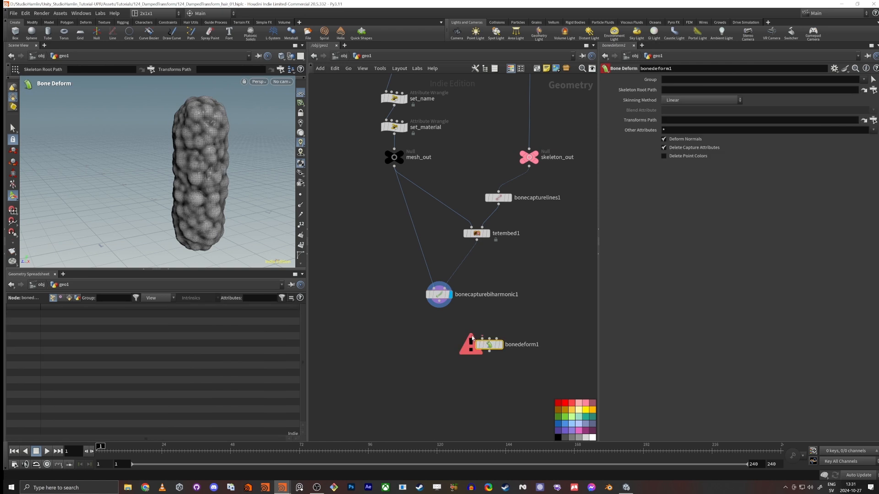
Step: Wire bonecapturebiharmonic1 into the first input of bonedeform1 and skeleton_out into its second input
left_click(440, 294)
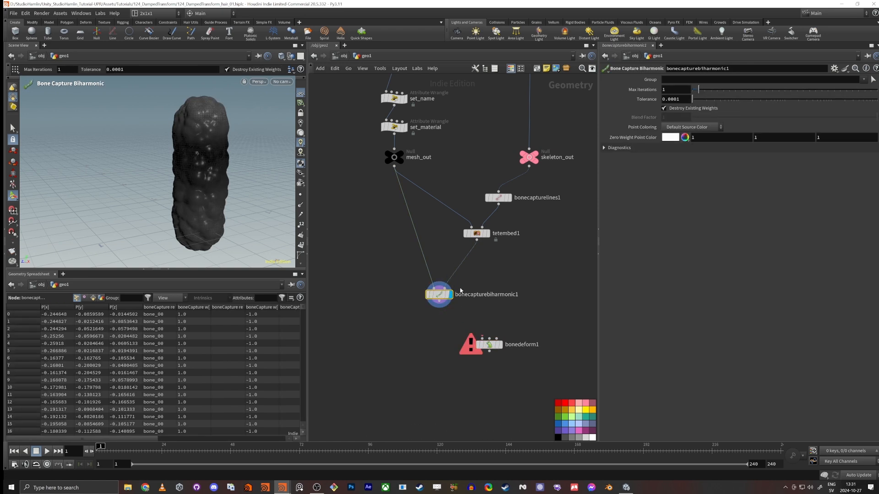
mouse_move(467, 297)
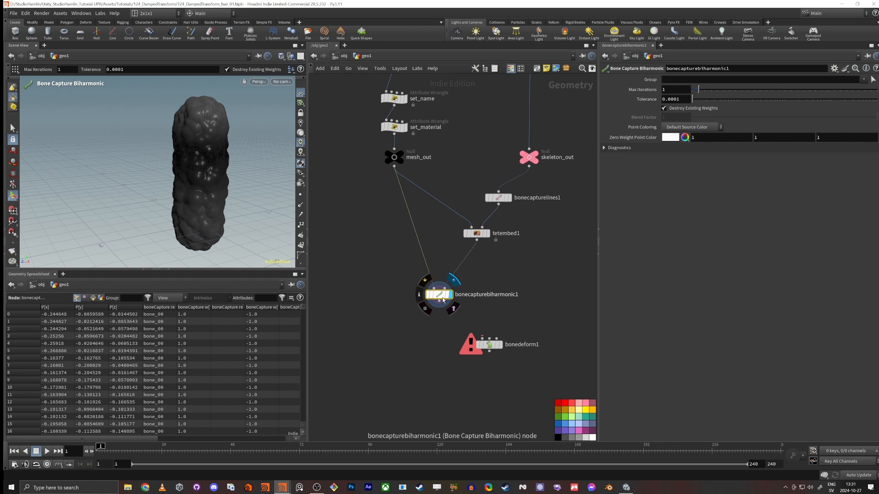
left_click_drag(439, 307, 551, 363)
middle_click_drag(549, 255, 514, 248)
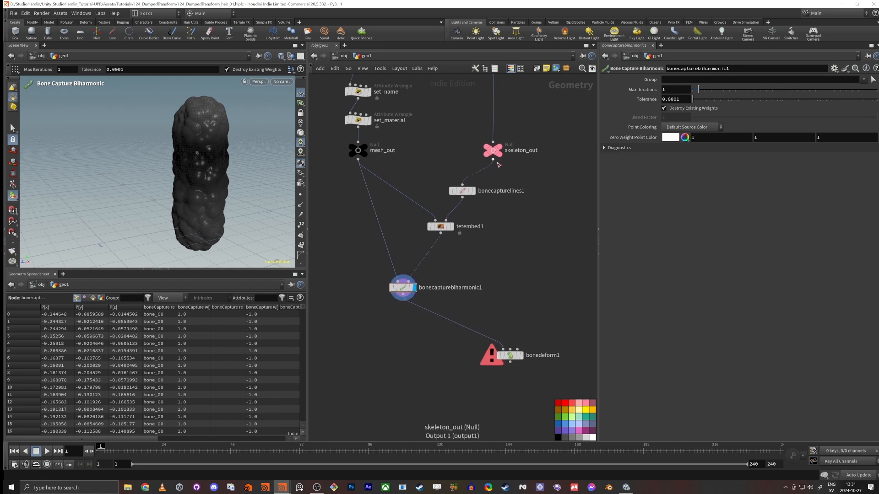
left_click_drag(493, 161, 495, 355)
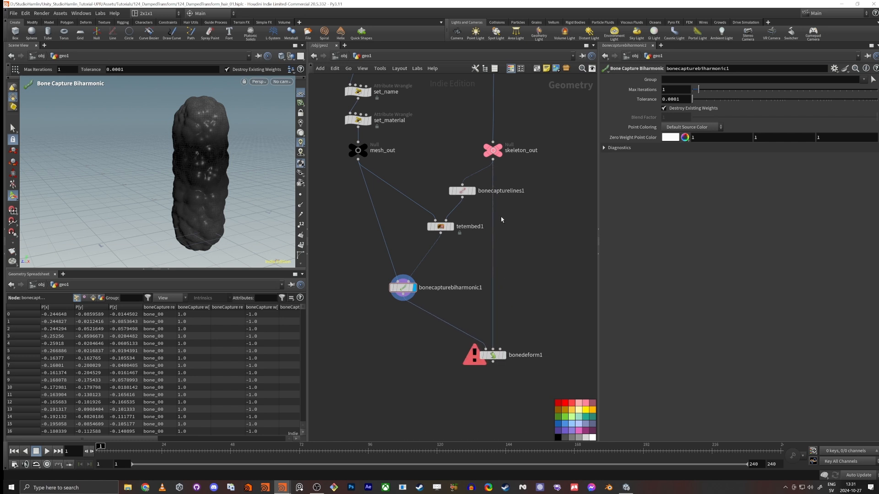
Step: Add a Rig Pose node fed by skeleton_out, placed beside the bone capture branch
left_click(493, 165)
key("Tab")
type("rigpose")
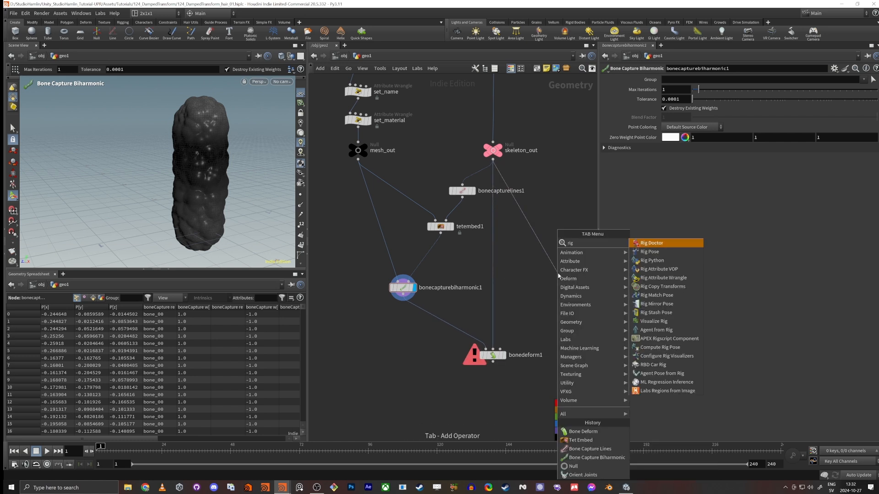
key("Return")
left_click(558, 275)
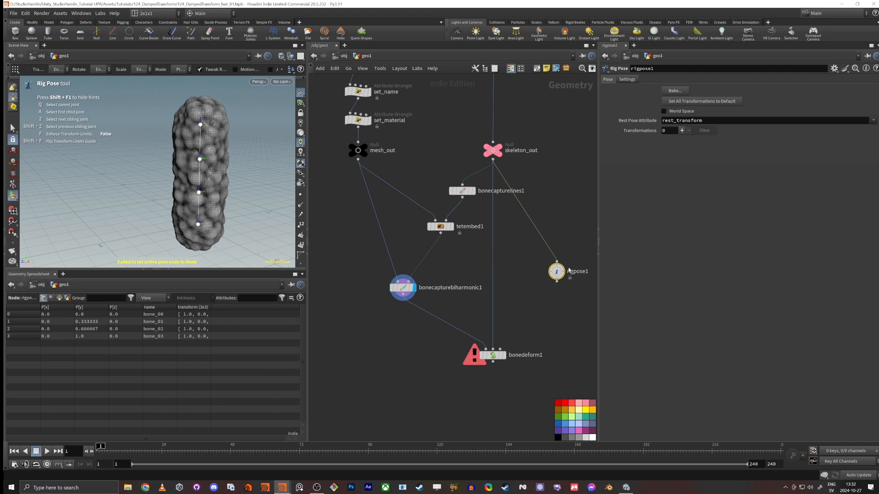
Step: Pose bone_01, bone_02 and bone_03 together in rigpose1 by rotating them about -39.66 degrees around X
mouse_move(563, 270)
left_click_drag(138, 224, 98, 210, "alt")
middle_click_drag(98, 210, 86, 214, "alt")
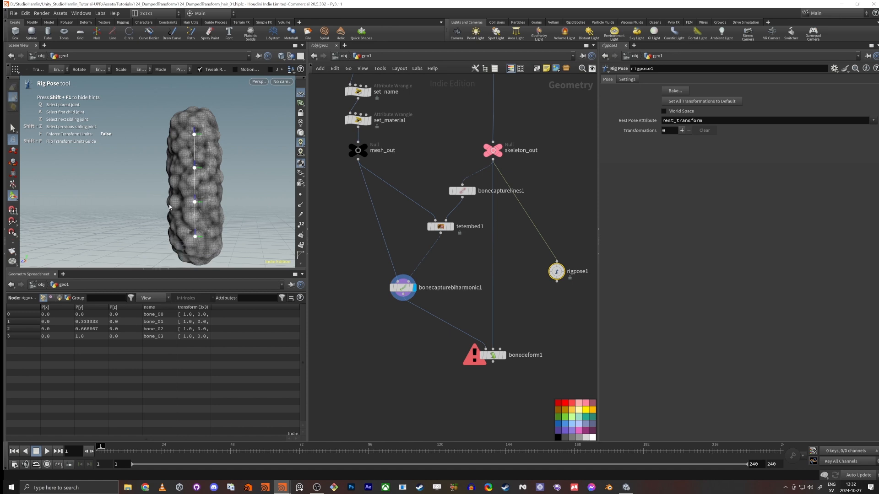
key("e")
key("r")
left_click(197, 205)
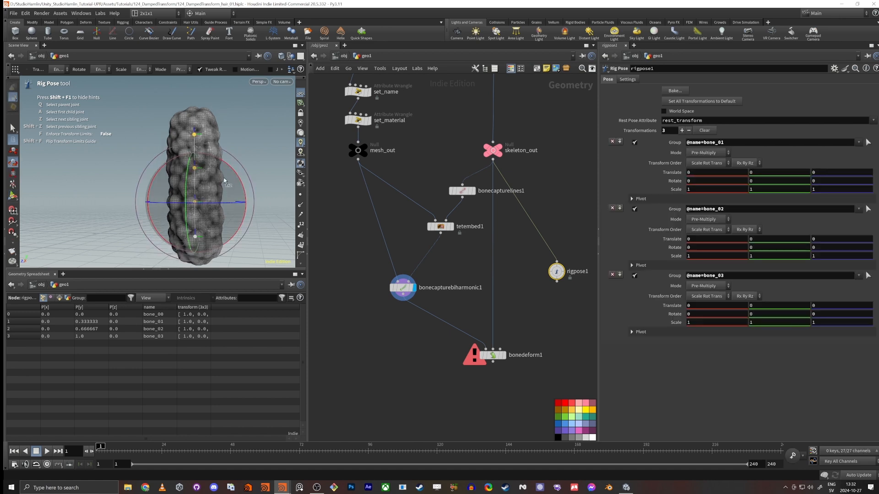
left_click_drag(233, 170, 262, 199)
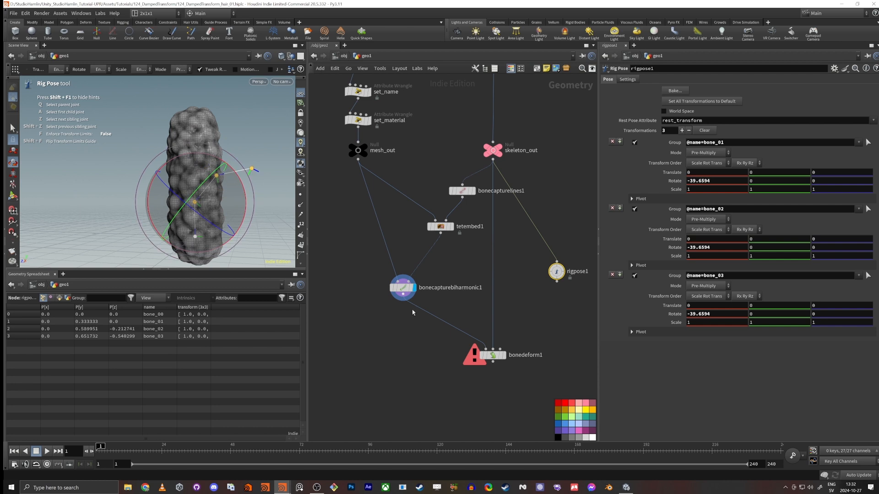
Step: Wire the rigpose1 output into the third input of bonedeform1
left_click(548, 321)
middle_click_drag(546, 303, 544, 274)
left_click_drag(555, 252, 497, 320)
scroll(497, 320, "up", 3)
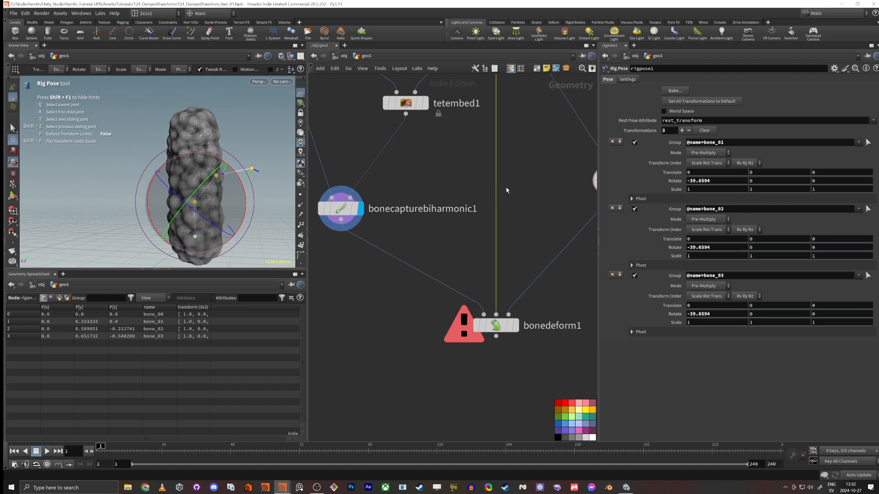
middle_click_drag(489, 205, 432, 191)
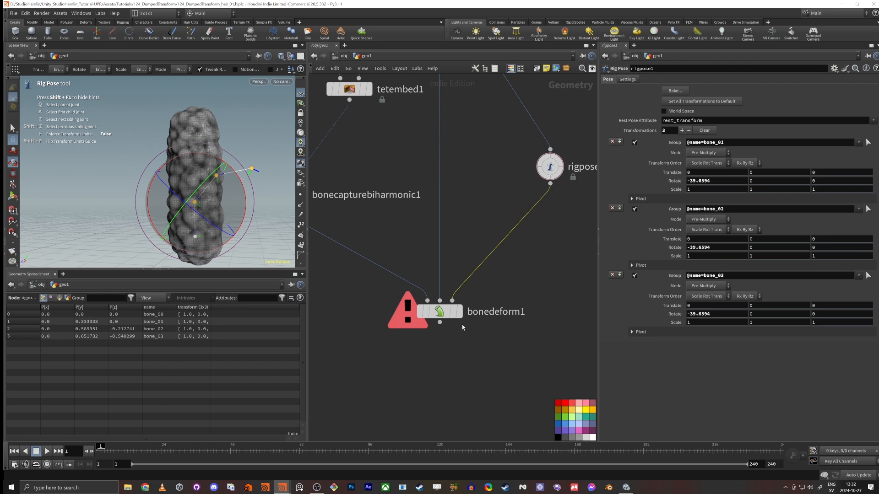
Step: Display the bonedeform1 output to view the bent hair mesh
left_click(459, 312)
left_click(447, 316)
mouse_move(247, 219)
left_mouse_down()
mouse_move(223, 205)
mouse_move(194, 212)
mouse_move(157, 183)
mouse_move(133, 192)
mouse_move(246, 223)
left_mouse_up()
key("Return")
scroll(414, 337, "down", 5)
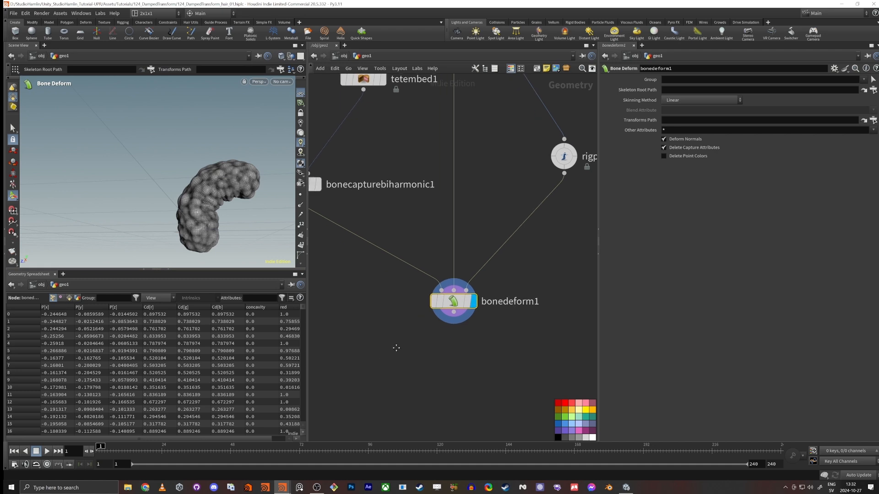
Step: Move rigpose1 and bonedeform1 away from the capture branch and enclose both in a network box
left_click_drag(442, 315, 462, 288)
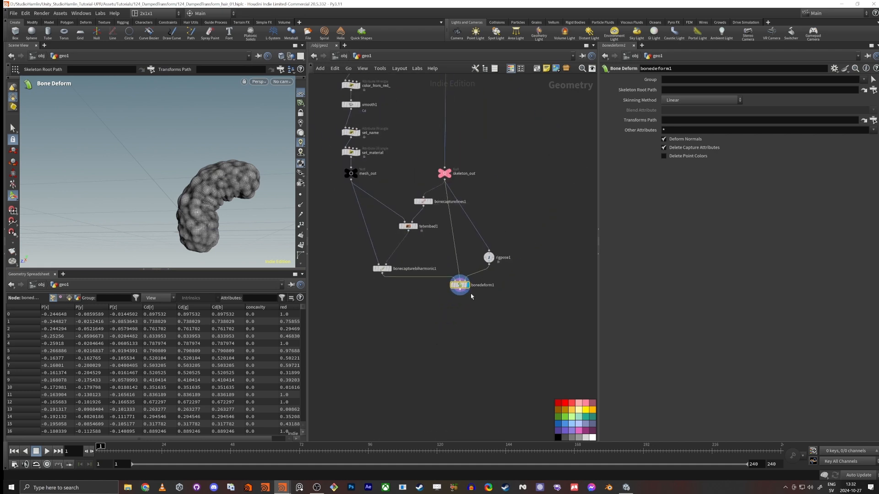
left_click_drag(552, 316, 461, 245)
left_click_drag(463, 287, 488, 294)
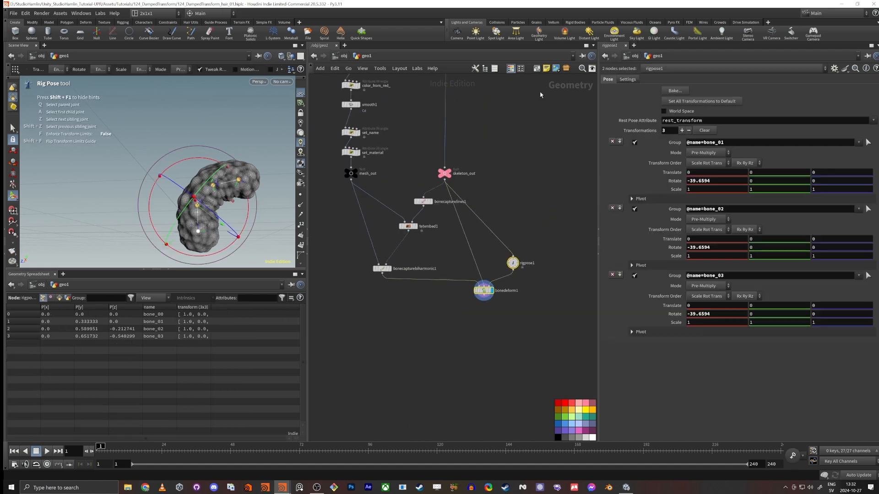
key("shift+o")
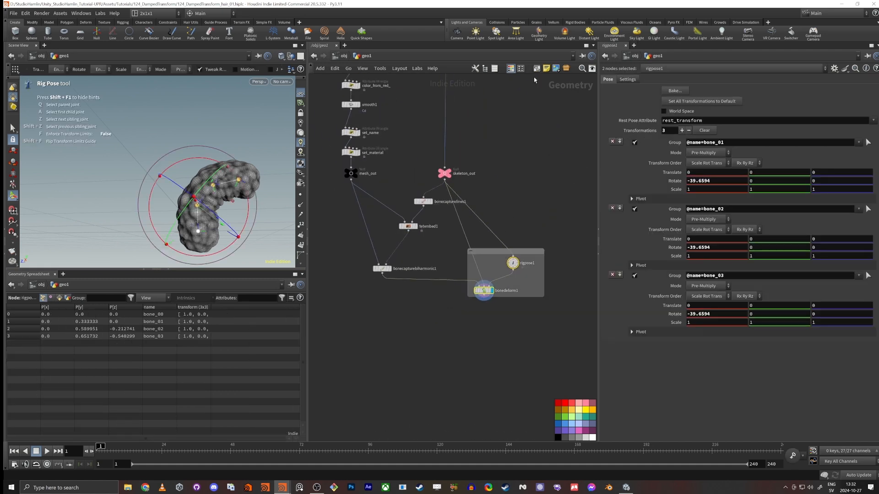
Step: Title the network box "debugging in houdini"
left_click(525, 249)
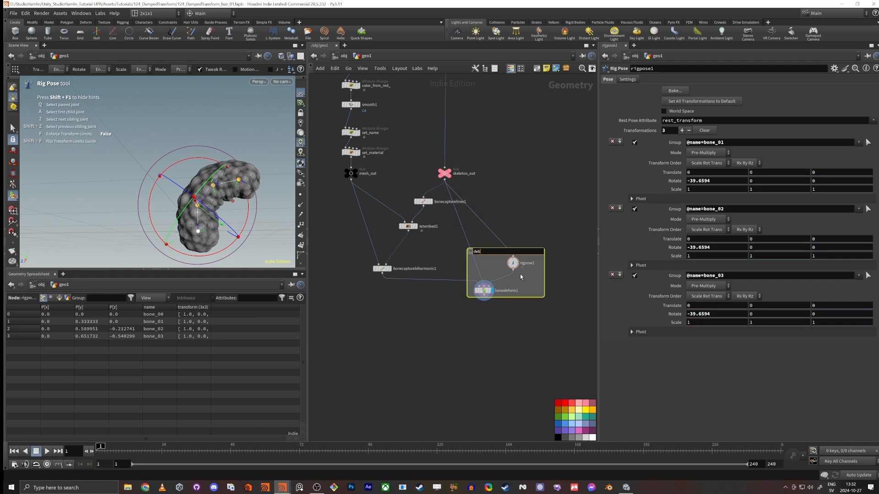
type("debugging in houdini")
key("Return")
left_click(354, 312)
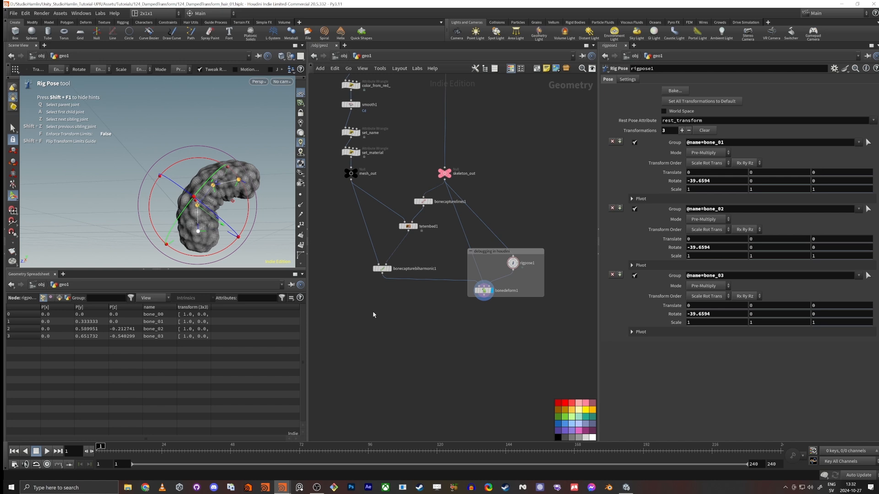
scroll(379, 275, "up", 4)
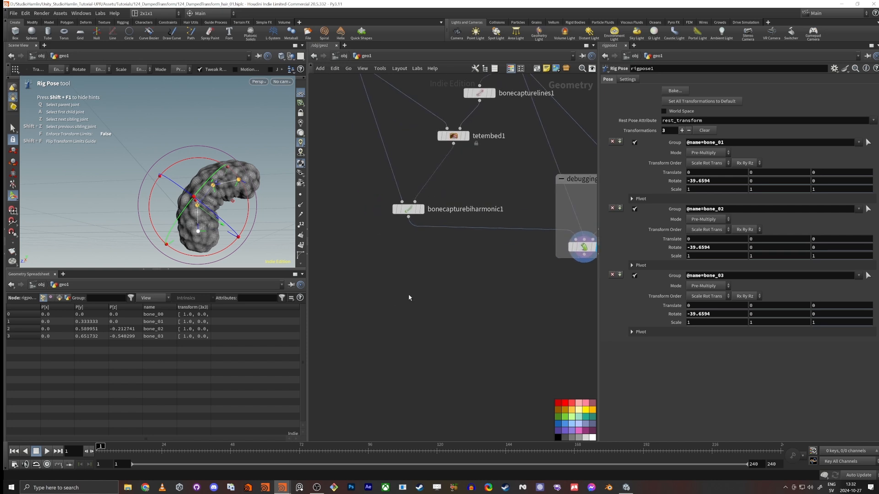
left_click_drag(421, 281, 412, 293)
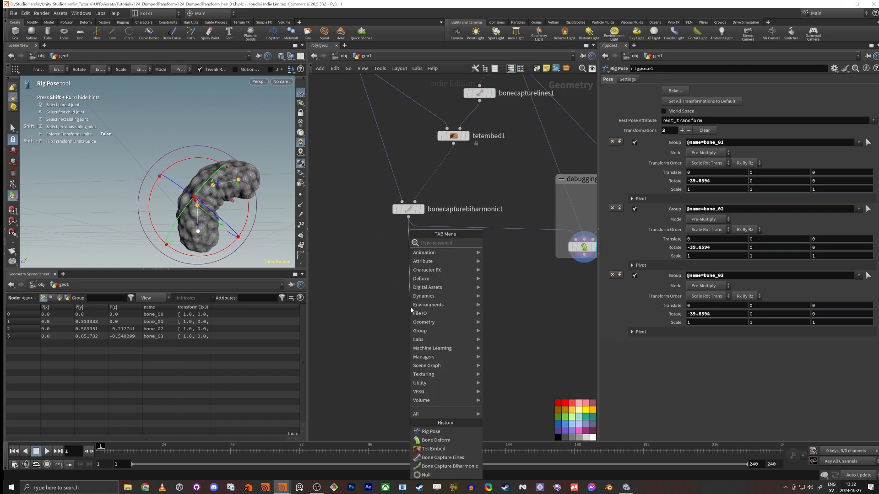
type("rop fbx")
key("Down")
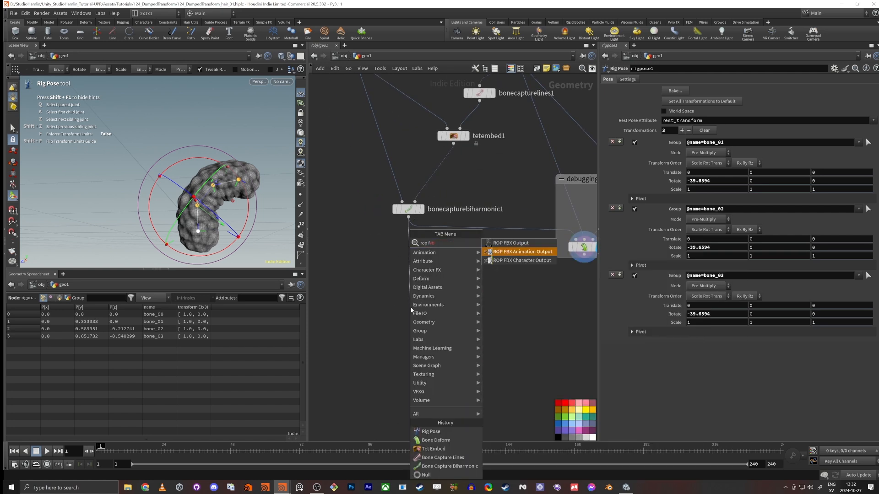
key("Return")
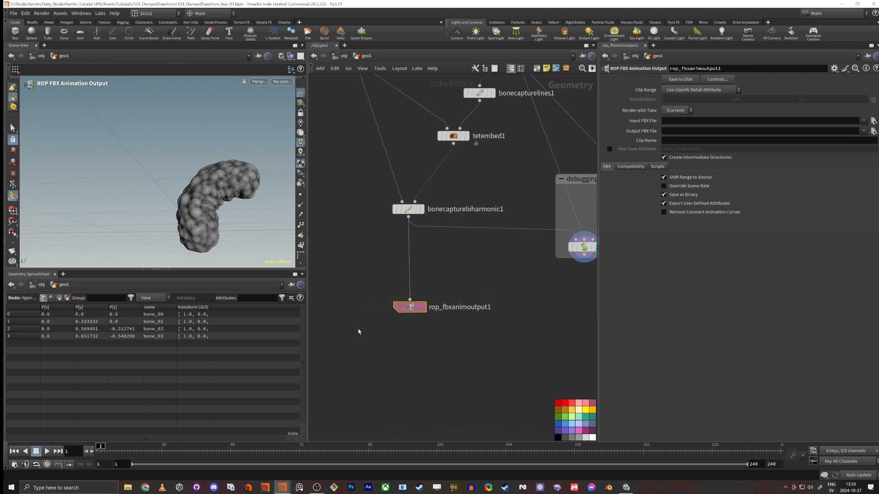
key("ctrl+z")
Step: Add a ROP FBX Character Output node below bonecapturebiharmonic1, with its first input fed by that node
left_click(407, 306)
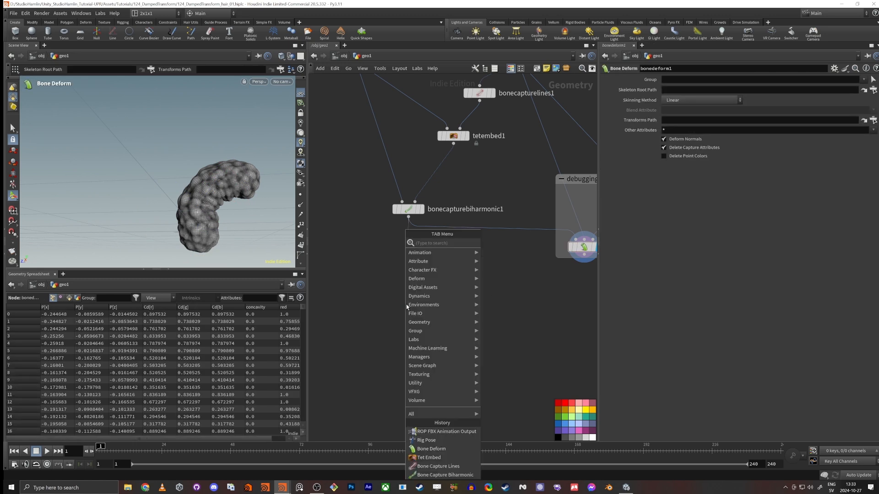
type("rop fbx")
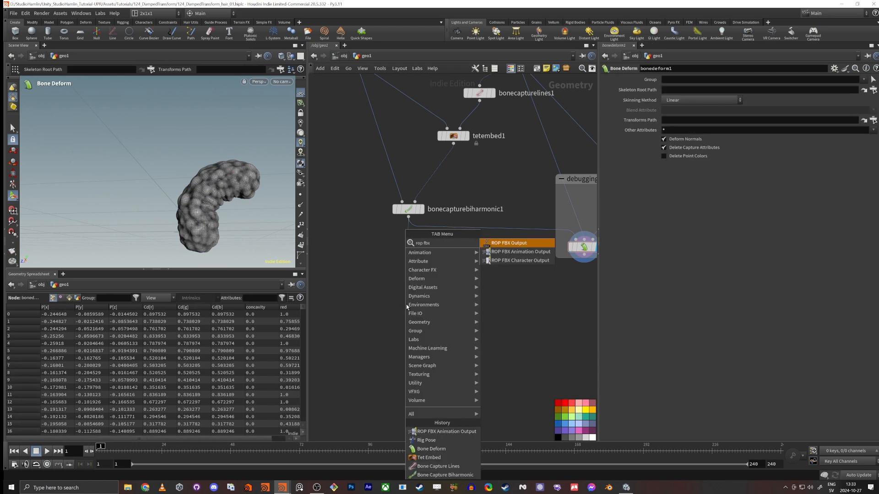
key("Down")
key("Down")
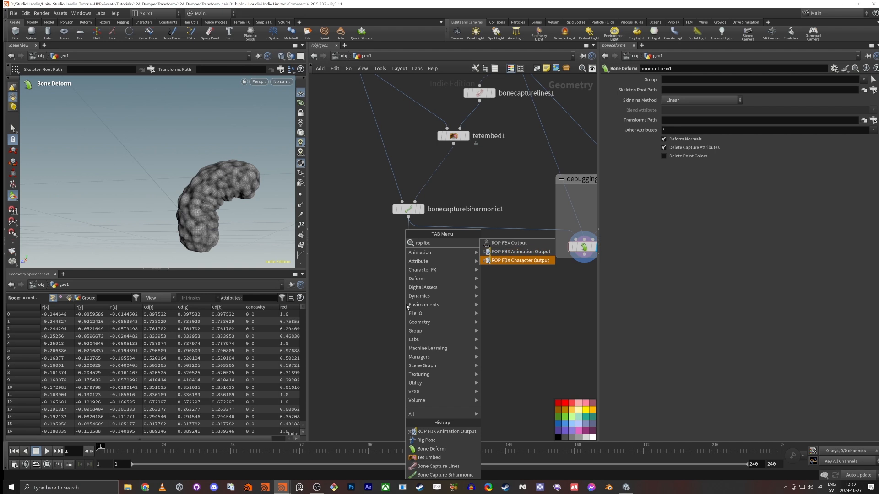
key("Return")
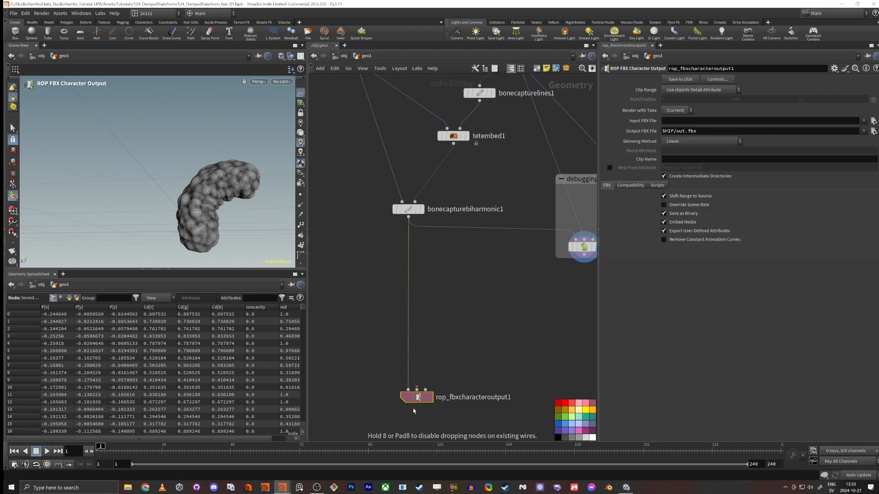
left_click(412, 405)
Step: Add an Object Merge node beside skeleton_out and color it pink to match
scroll(473, 333, "down", 3)
scroll(474, 333, "down", 2)
middle_click_drag(474, 333, 463, 391)
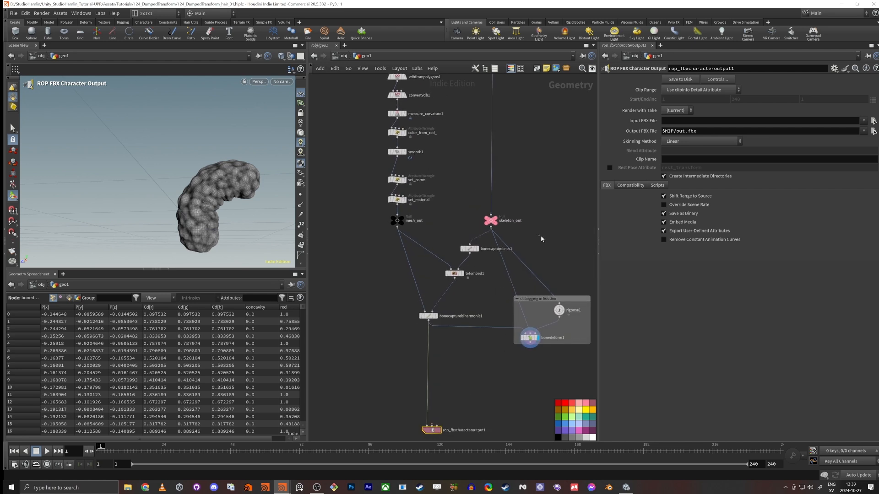
key("Tab")
type("obj")
key("Return")
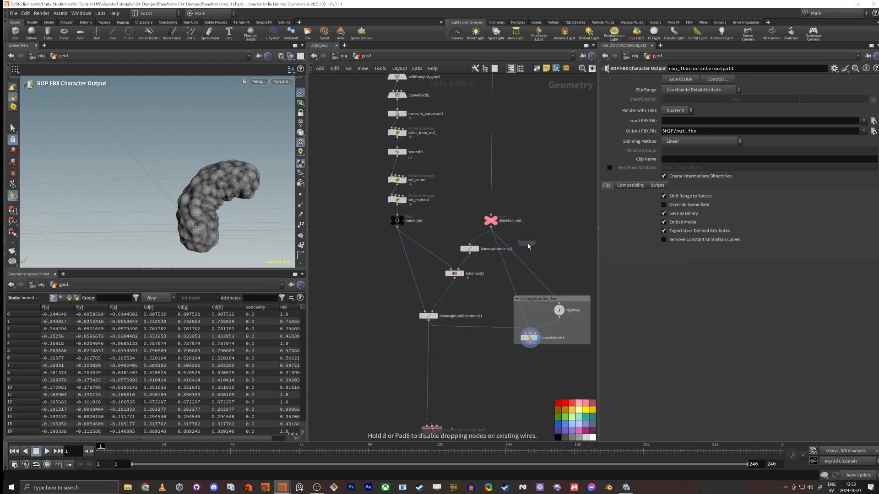
left_click(543, 253)
scroll(544, 254, "up", 4)
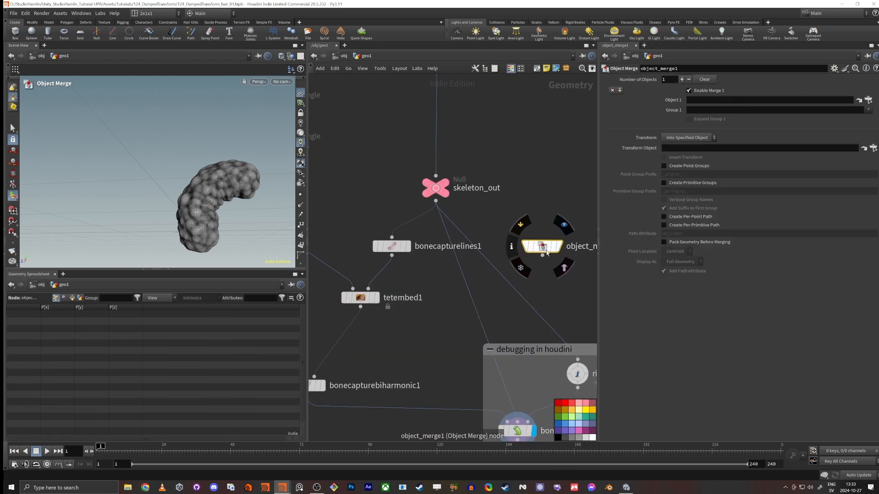
left_click(586, 404)
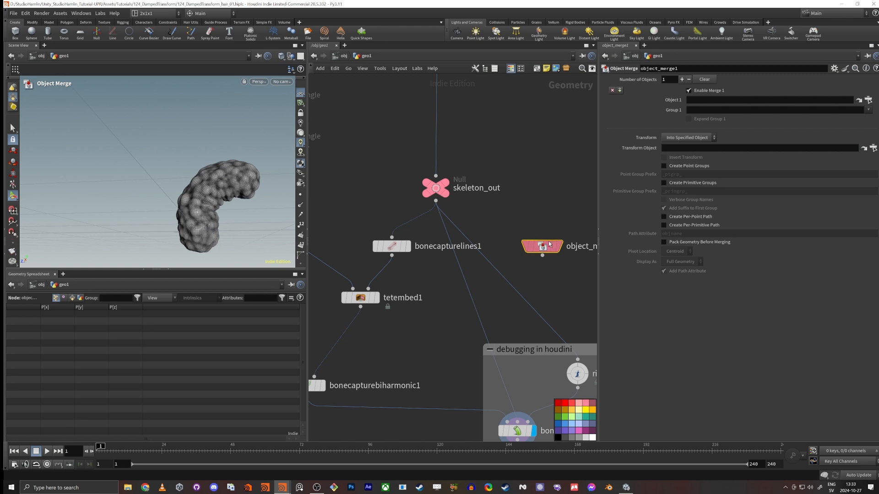
Step: Set Object 1 of object_merge1 to ../skeleton_out and display its output
scroll(482, 306, "down", 4)
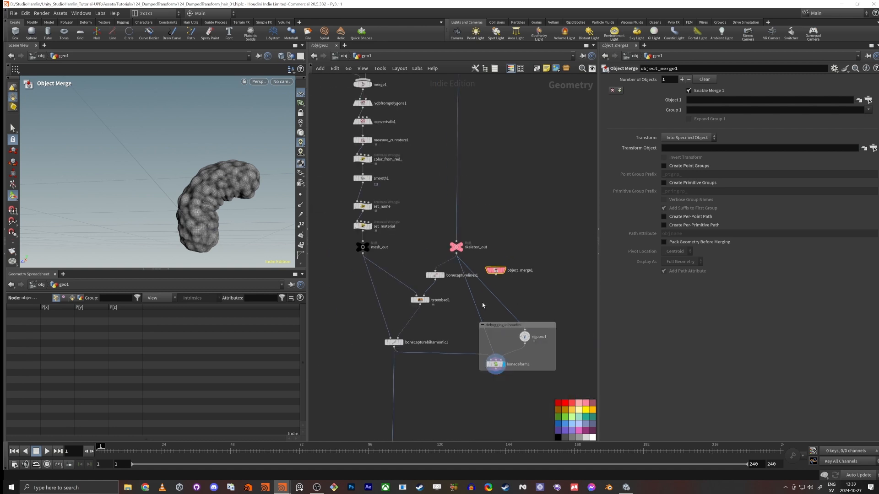
scroll(478, 327, "up", 4)
left_click_drag(500, 237, 523, 230)
left_click_drag(441, 191, 700, 100)
left_click(442, 192)
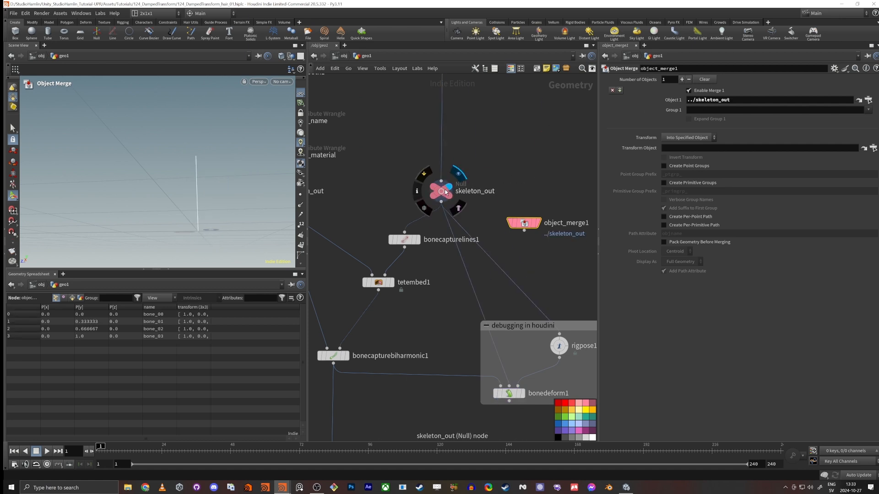
left_click(525, 224)
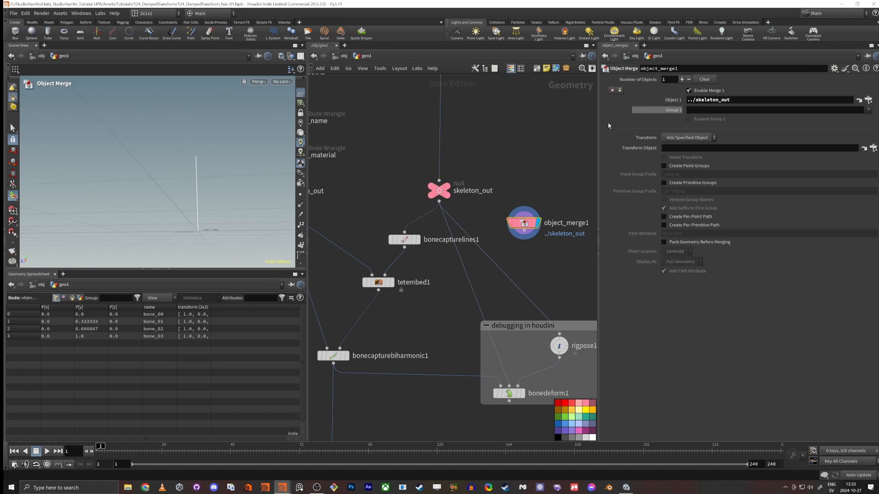
left_click_drag(525, 224, 535, 222)
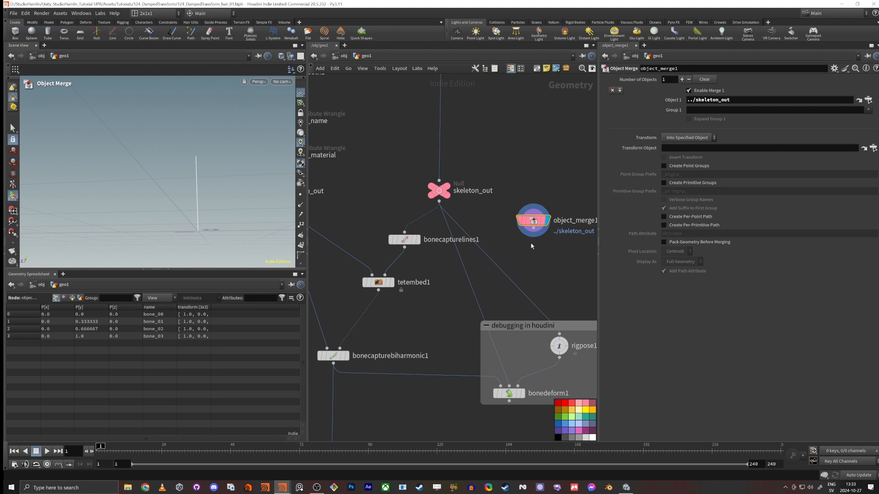
Step: Feed rigpose1 and the second input of bonedeform1 from object_merge1, and place it inside the debugging network box
left_click_drag(538, 223, 559, 286)
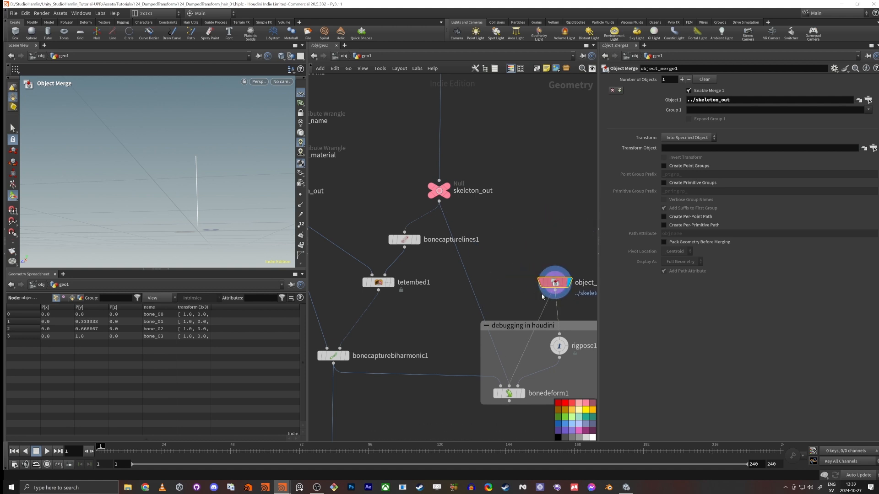
scroll(499, 265, "down", 3)
left_click_drag(540, 224, 544, 279)
middle_click_drag(504, 346, 520, 309)
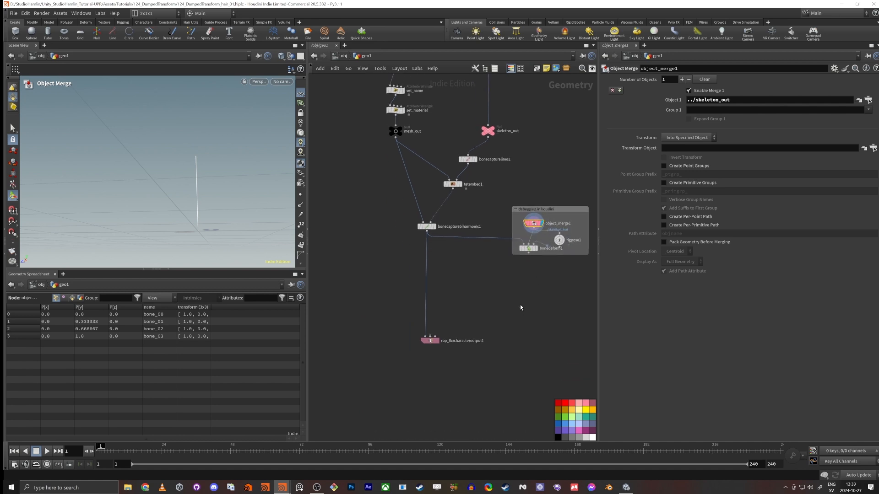
Step: Duplicate the skeleton Object Merge above rop_fbxcharacteroutput1 and wire the copy into the export node's second input
left_click_drag(532, 224, 452, 315, "alt")
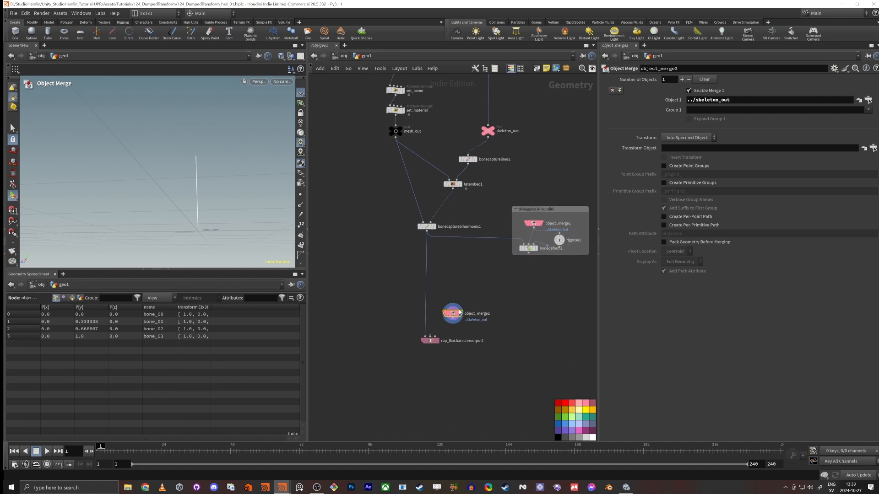
left_click(489, 134)
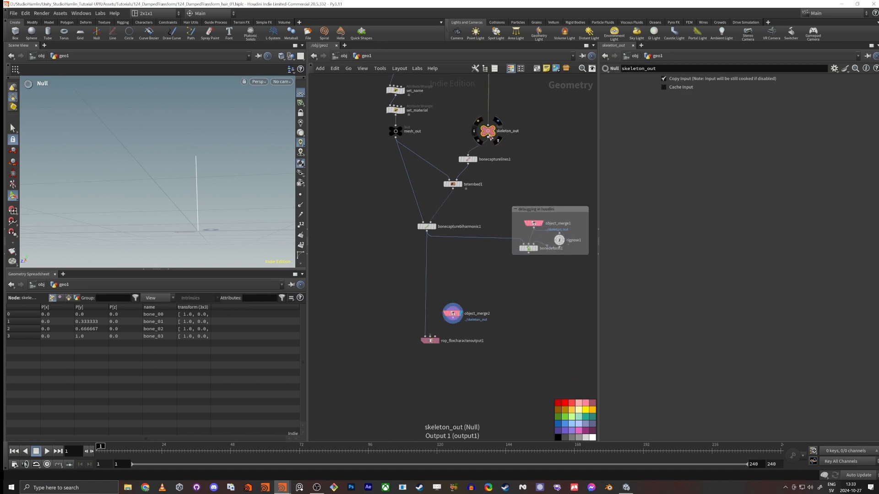
scroll(439, 255, "up", 4)
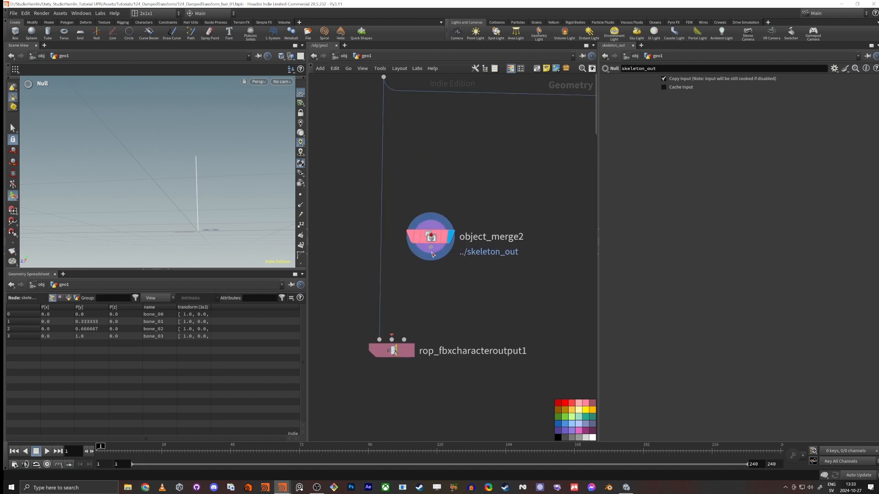
left_click_drag(431, 248, 472, 223)
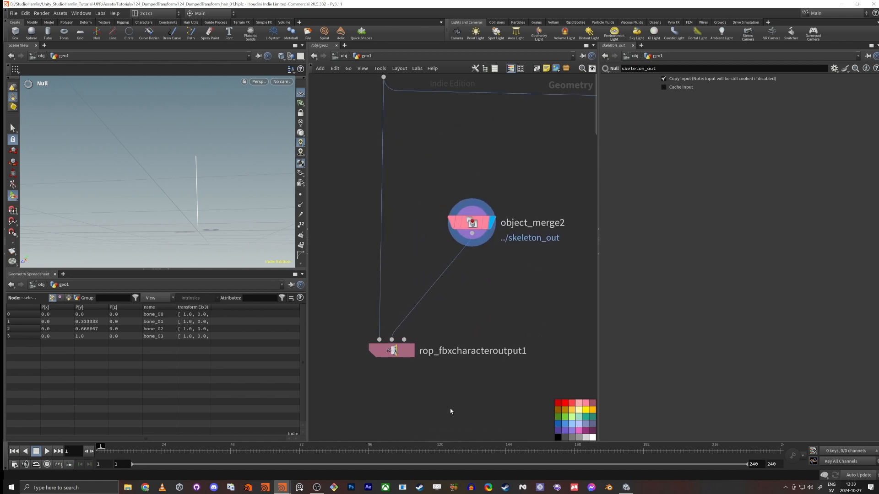
Step: Set the output FBX file of rop_fbxcharacteroutput1 to $HIP/Marge_Hair.fbx
left_click_drag(450, 411, 363, 320)
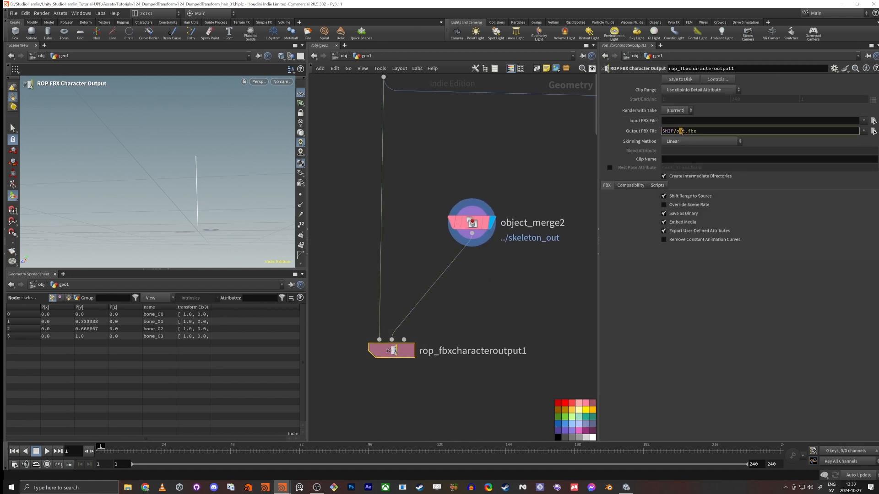
type("Marhe")
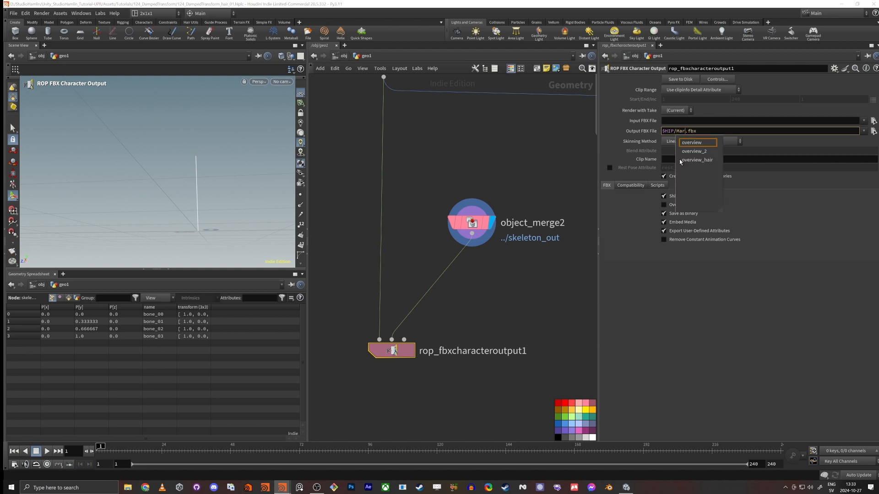
key("BackSpace")
key("BackSpace")
type("ge_Hair")
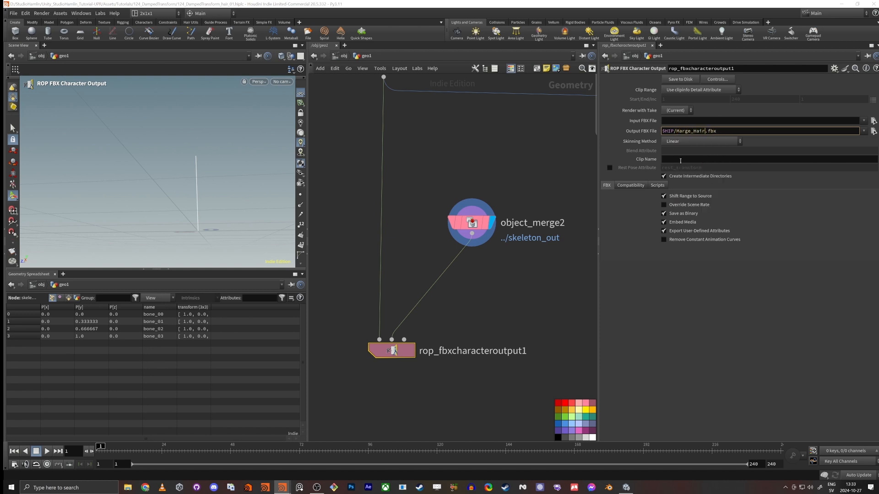
key("Return")
Step: Save the FBX character to disk from rop_fbxcharacteroutput1 and check the node's info for warnings
left_click_drag(494, 302, 449, 207)
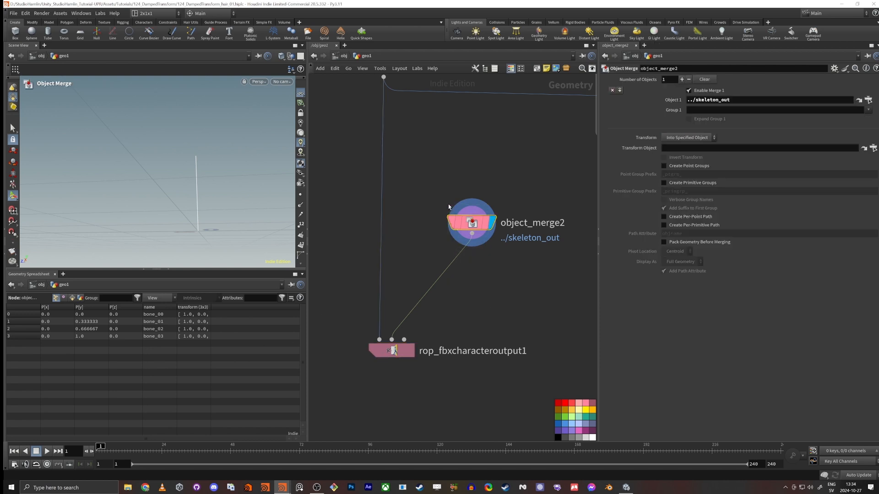
left_click_drag(476, 326, 371, 390)
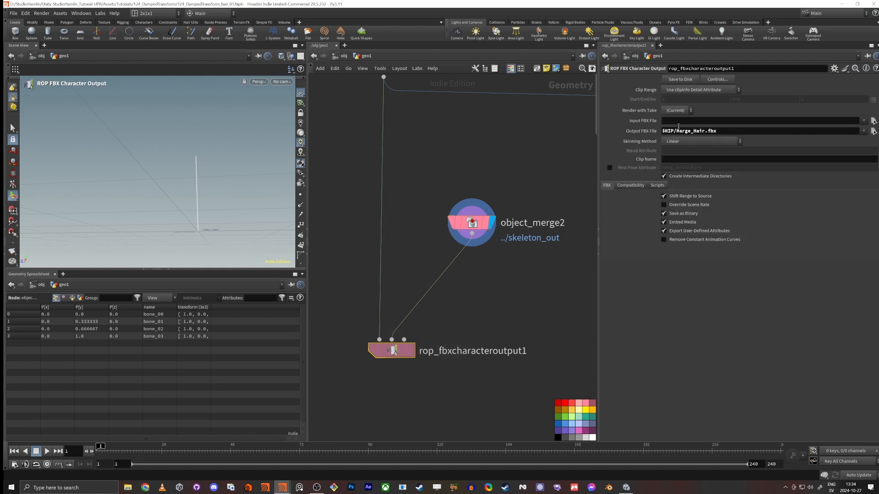
left_click(681, 79)
middle_click(403, 354)
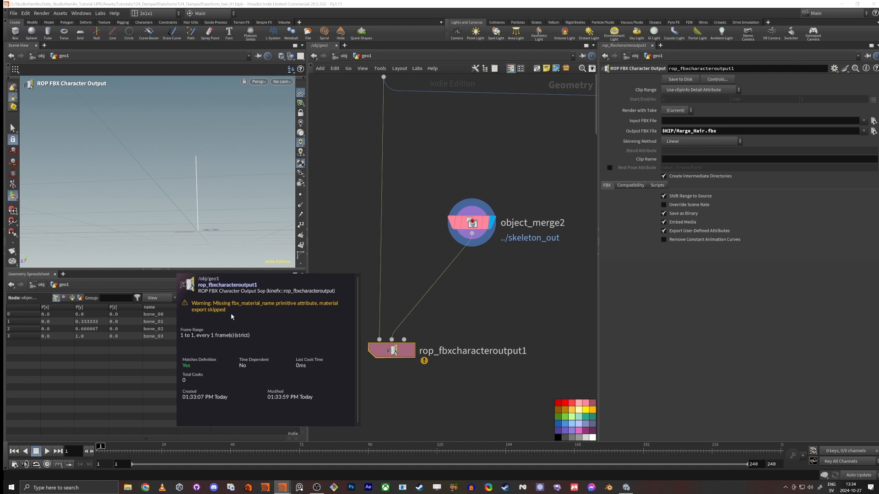
middle_click_drag(470, 286, 477, 282)
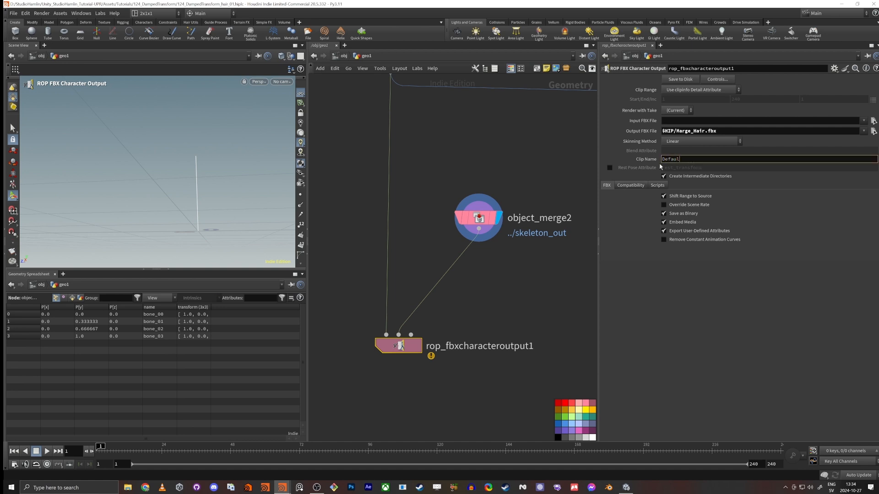
Step: Set the clip name of rop_fbxcharacteroutput1 to Default and check the node's info for warnings
key("Return")
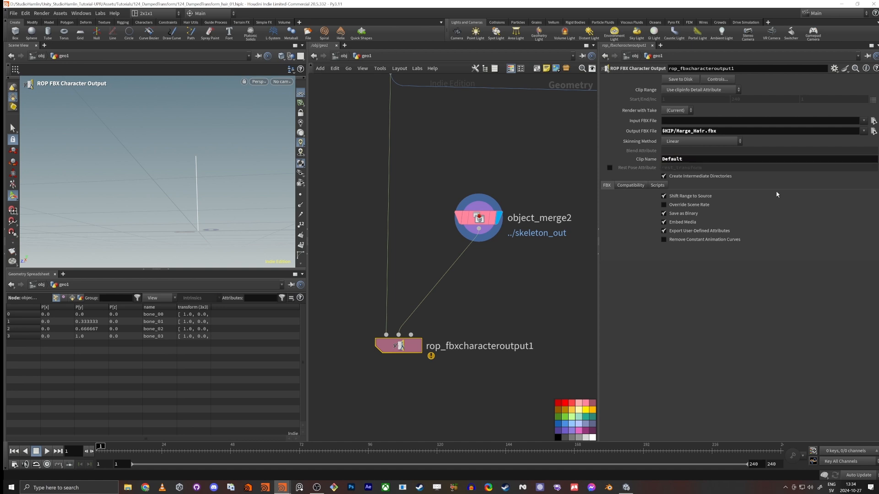
middle_click(403, 349)
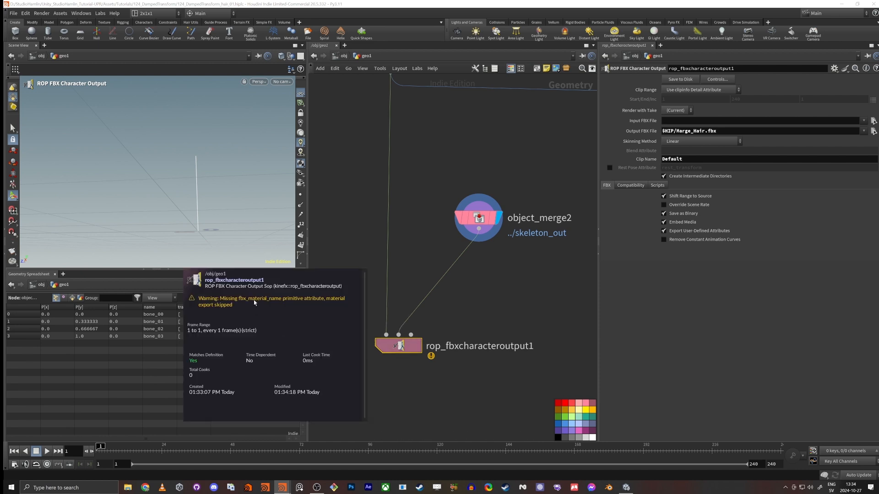
Step: Select the set_name wrangle above mesh_out to examine its name expression
scroll(439, 124, "down", 4)
middle_click_drag(385, 121, 416, 271)
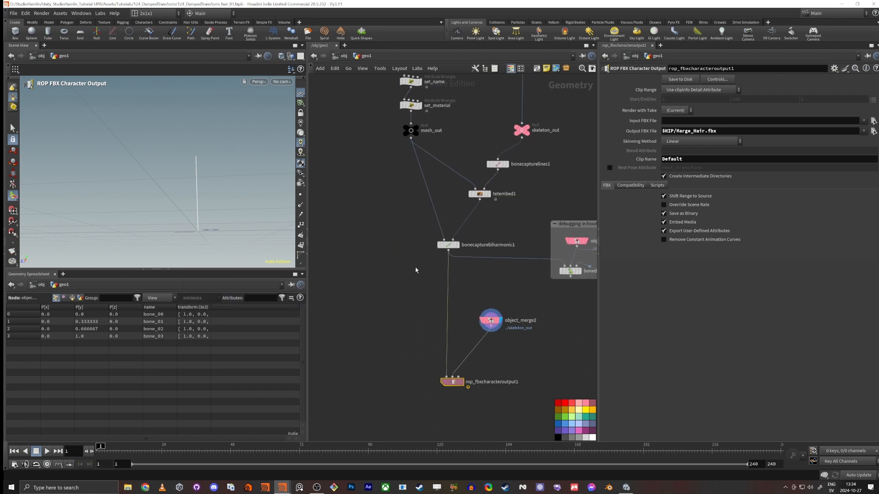
middle_click_drag(365, 143, 412, 310)
scroll(531, 259, "up", 3)
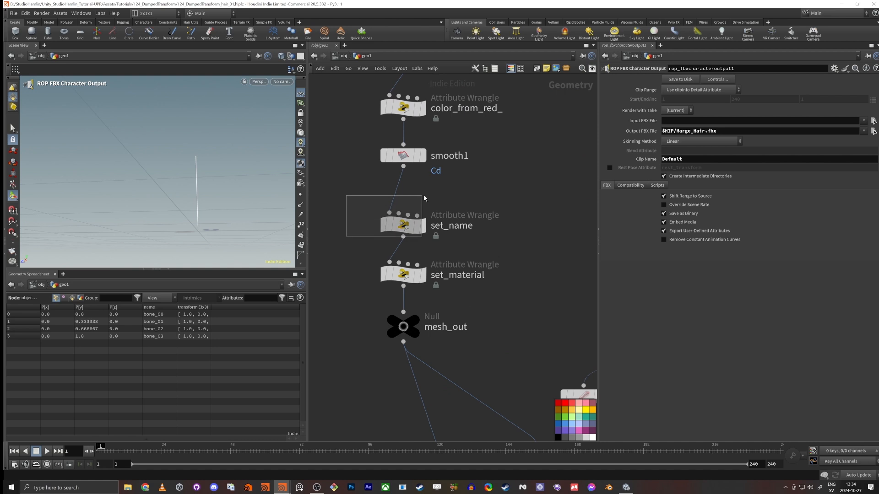
left_click(413, 231)
Step: Insert a Configure Clip Info node between object_merge2 and rop_fbxcharacteroutput1
scroll(411, 232, "down", 4)
middle_click_drag(403, 425, 376, 189)
scroll(408, 263, "up", 4)
left_click_drag(517, 266, 460, 241)
key("Tab")
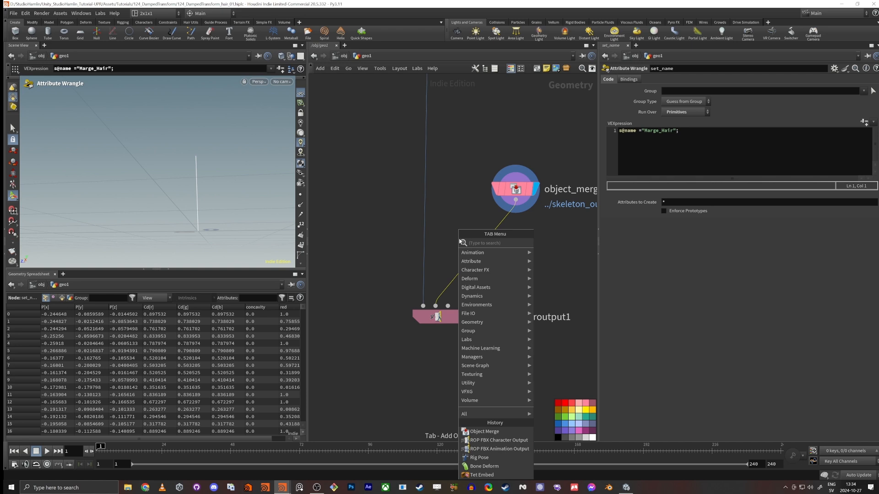
type("Info")
key("Return")
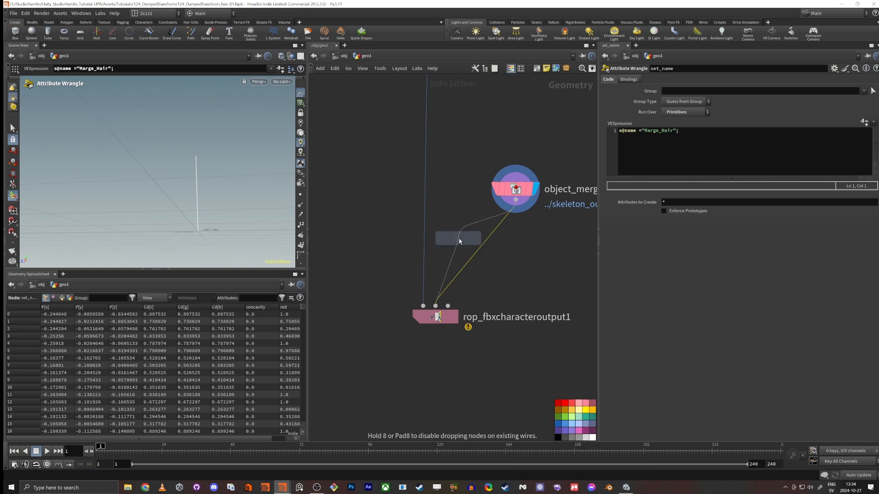
left_click(476, 250)
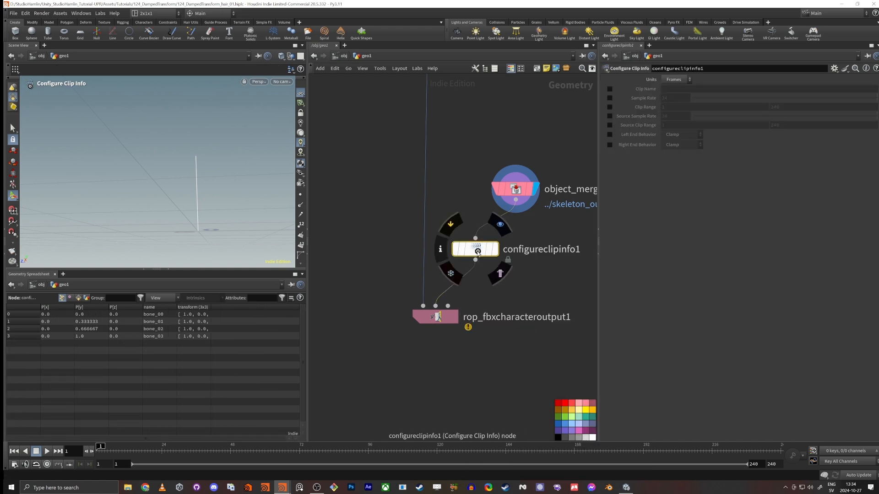
Step: Enable all clip, sample rate, range and end behavior options of configureclipinfo1 and set its clip name to Default
left_click(610, 89)
left_click(609, 98)
left_click(609, 107)
left_click(610, 116)
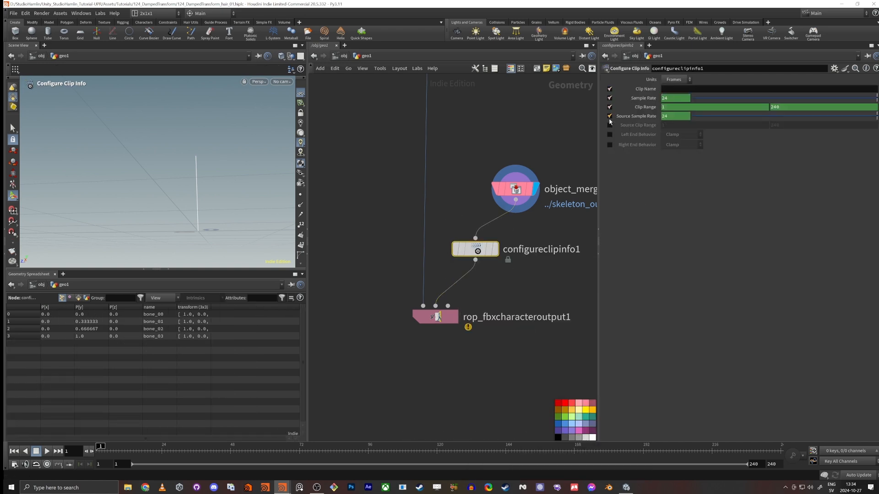
left_click(610, 125)
left_click(610, 145)
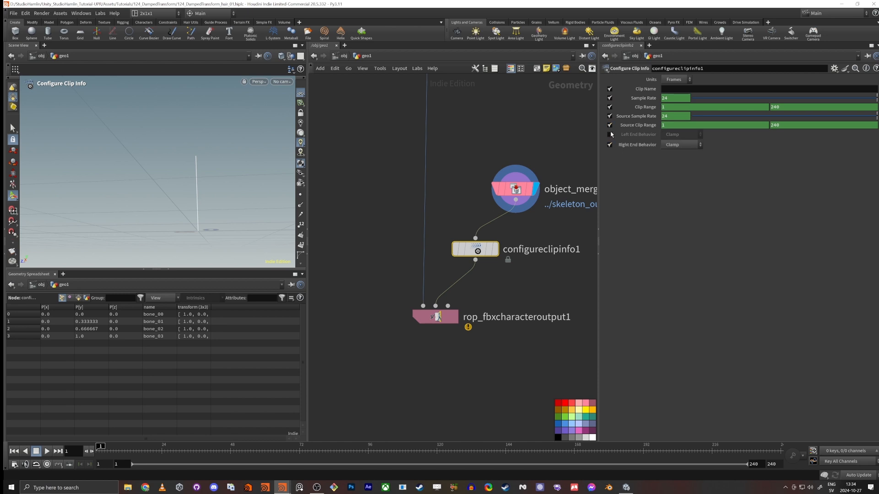
left_click(610, 134)
left_click(674, 88)
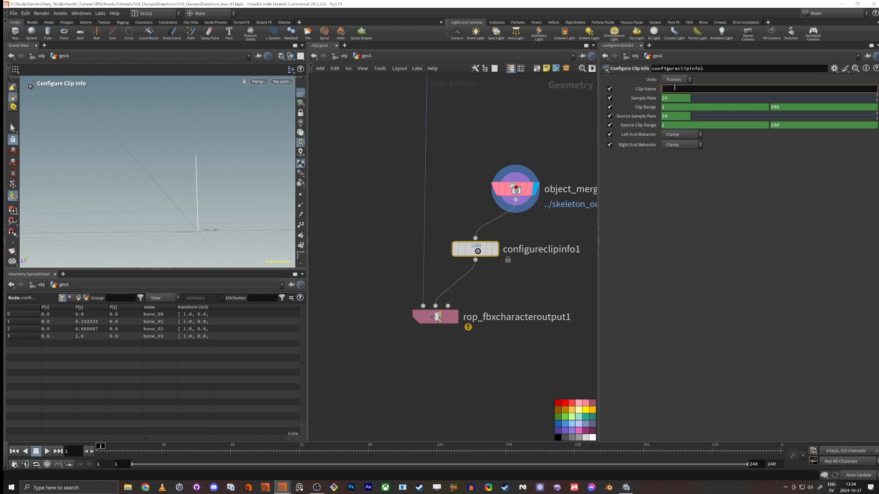
type("Default")
key("Return")
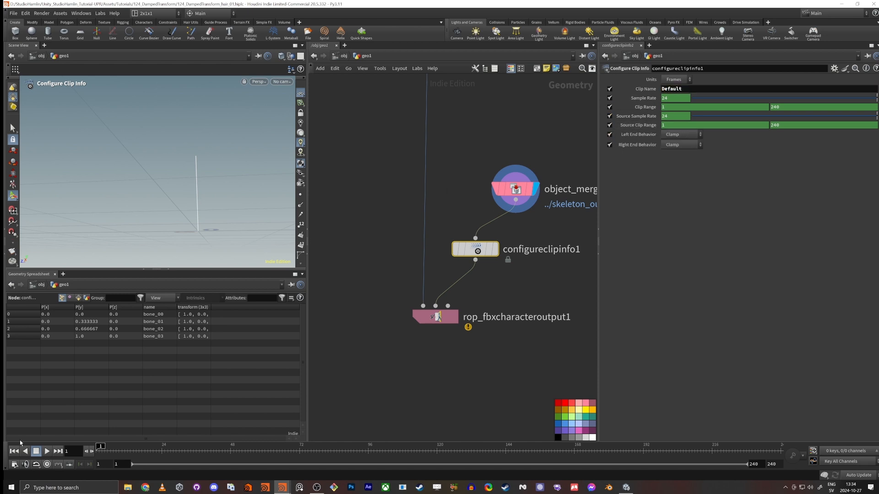
Step: Save the FBX character to disk with the configured clip info and check the export node's info
left_click_drag(388, 344, 457, 306)
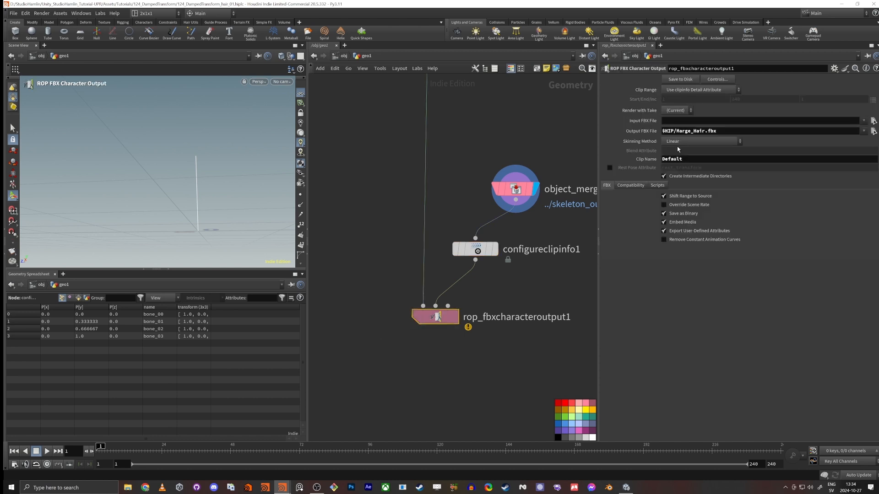
left_click(687, 81)
middle_click(442, 316)
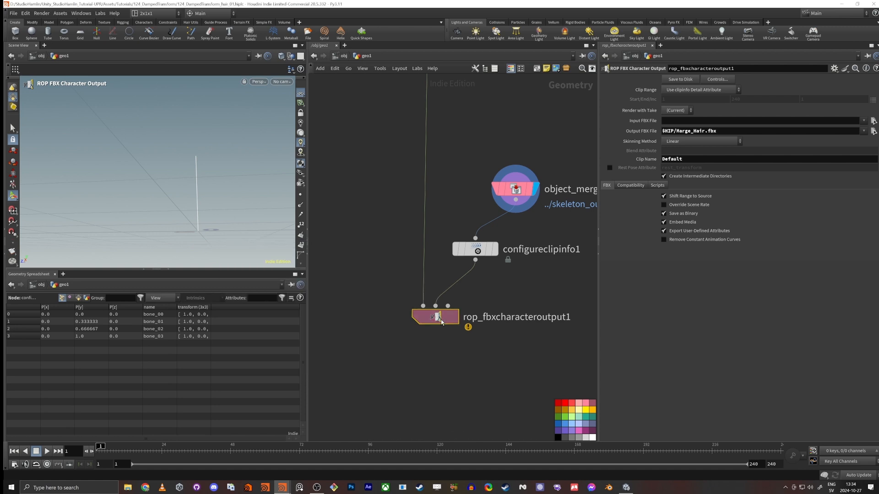
Step: Switch to Unity and reopen the 124_DampedTransform scene without saving its changes
key("alt+Tab")
left_click(564, 227)
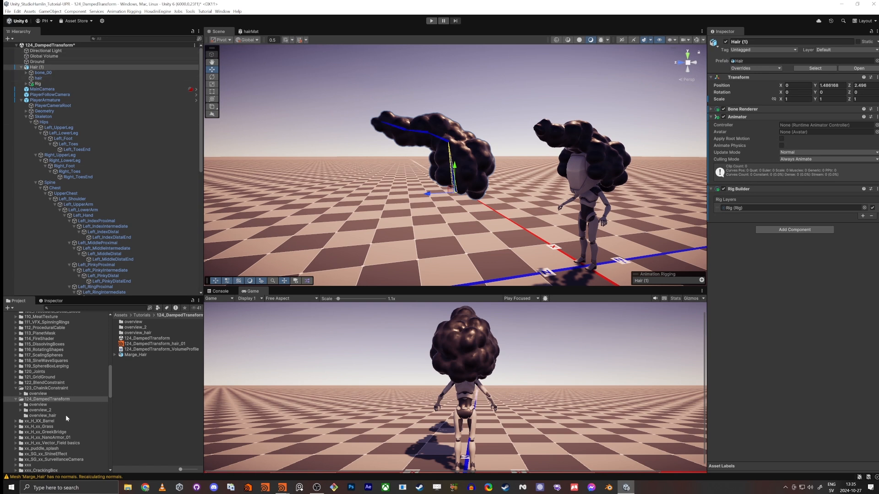
double_click(136, 339)
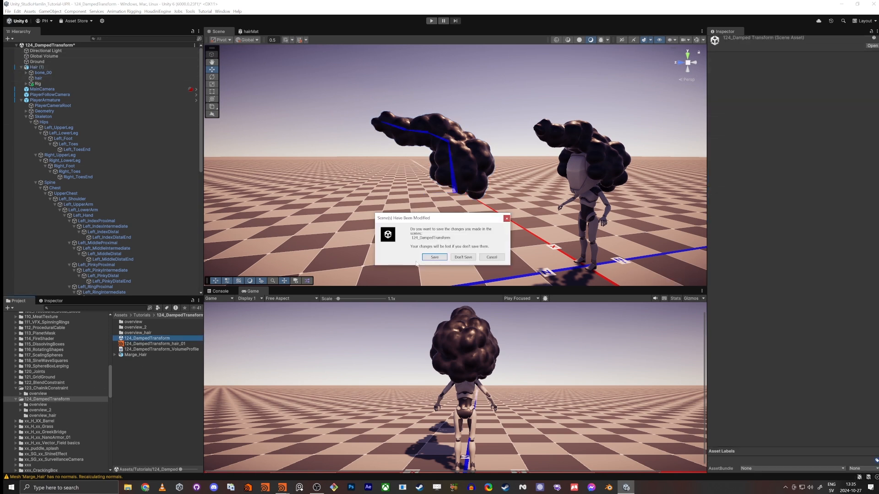
left_click(463, 257)
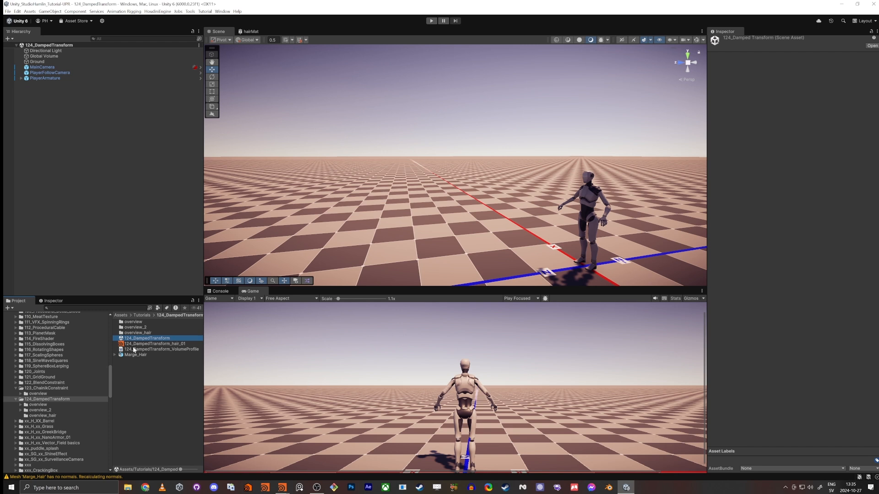
Step: Add the Marge_Hair model to the scene and move it beside the character, to about Y 0.98 and Z 2.9
left_click_drag(131, 357, 124, 198)
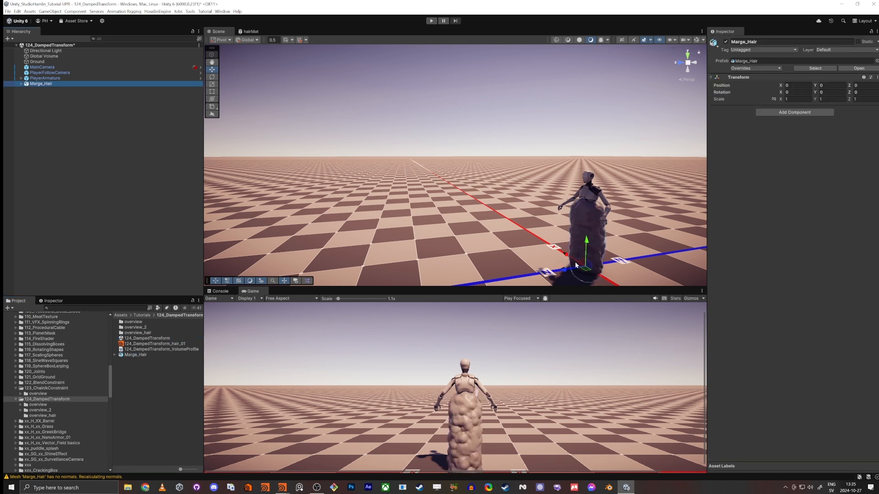
left_click_drag(576, 265, 422, 228)
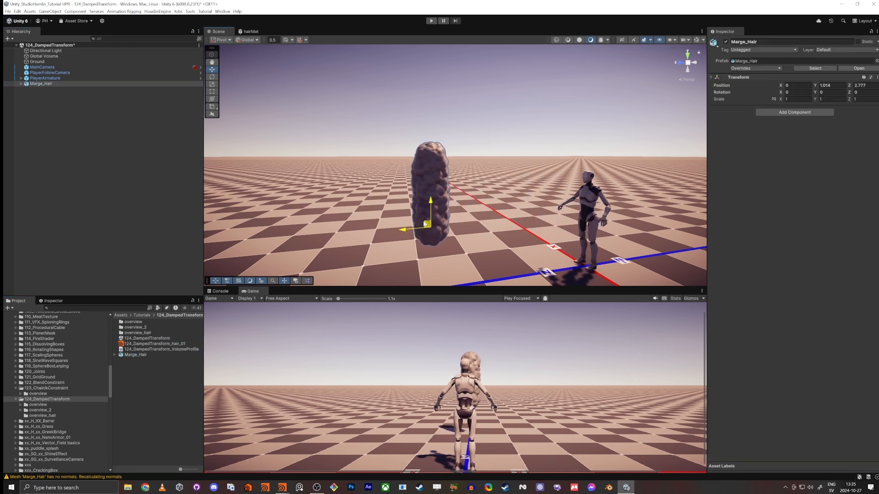
Step: Expand Marge_Hair's bone hierarchy and rotate bone_01 and bone_02 together to test the hair's deformation
left_click(21, 84, "alt")
right_click_drag(366, 173, 334, 164)
key("w")
key("s")
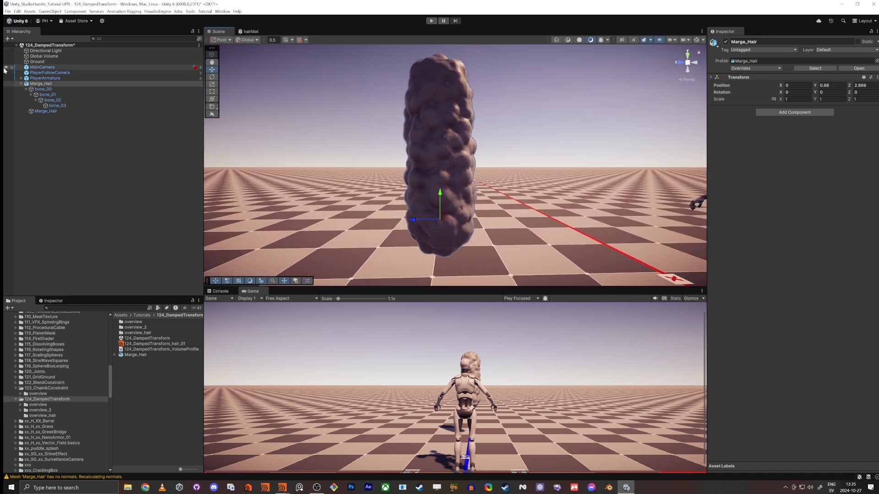
left_click(48, 94)
left_click(54, 101, "ctrl")
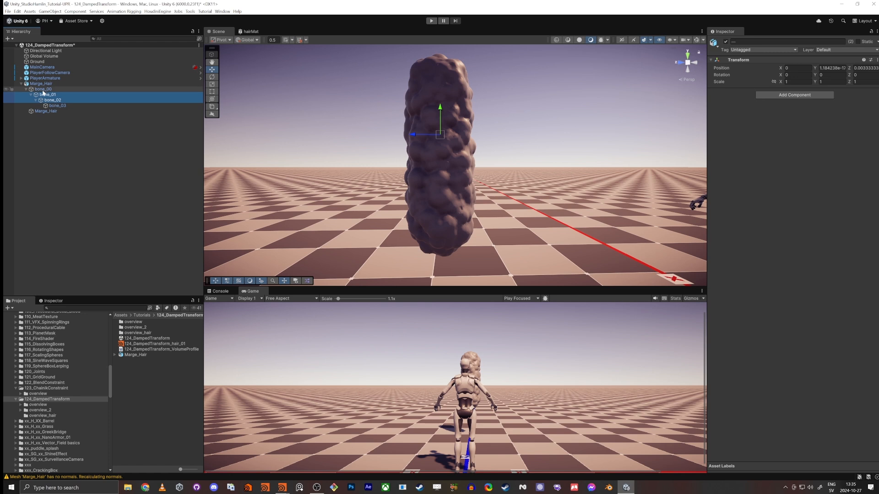
key("e")
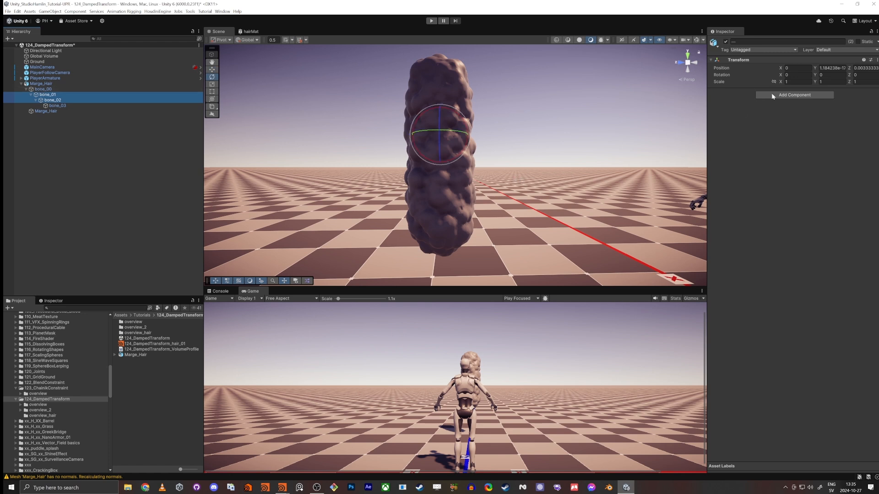
left_click_drag(780, 76, 383, 182)
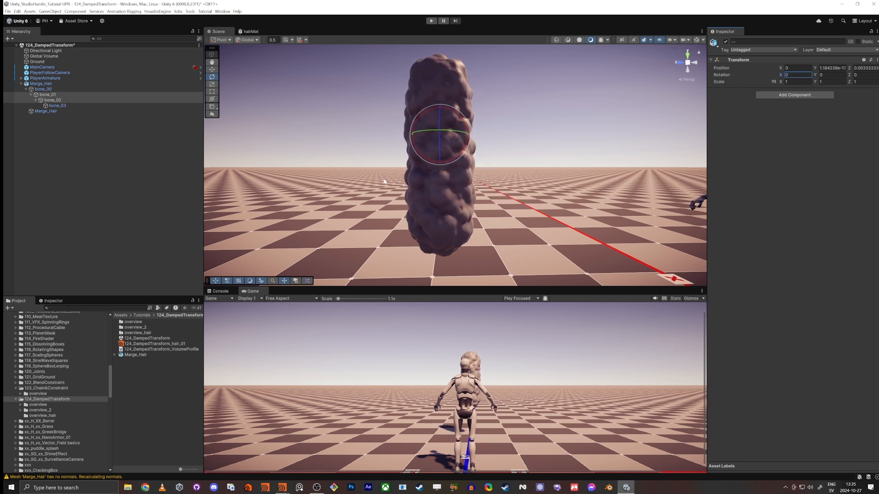
Step: Switch back to Houdini and select line1 at the start of the network
key("alt+Tab")
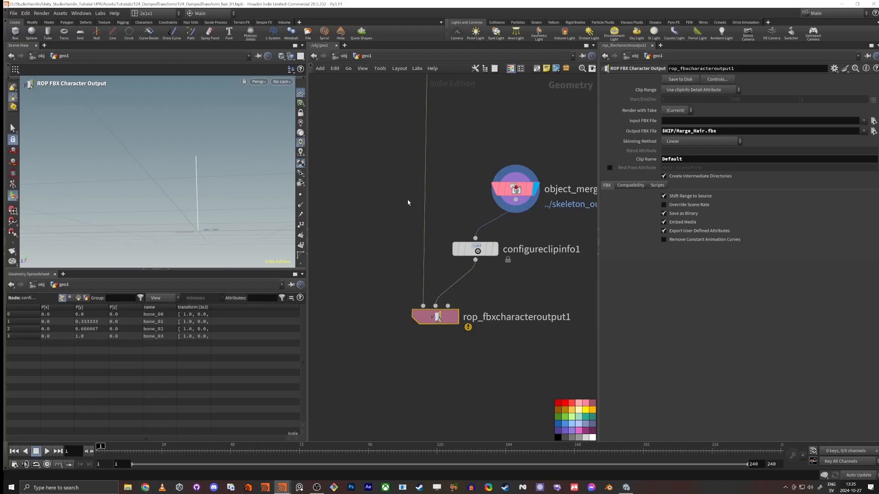
middle_click_drag(389, 114, 382, 314)
scroll(382, 314, "down", 8)
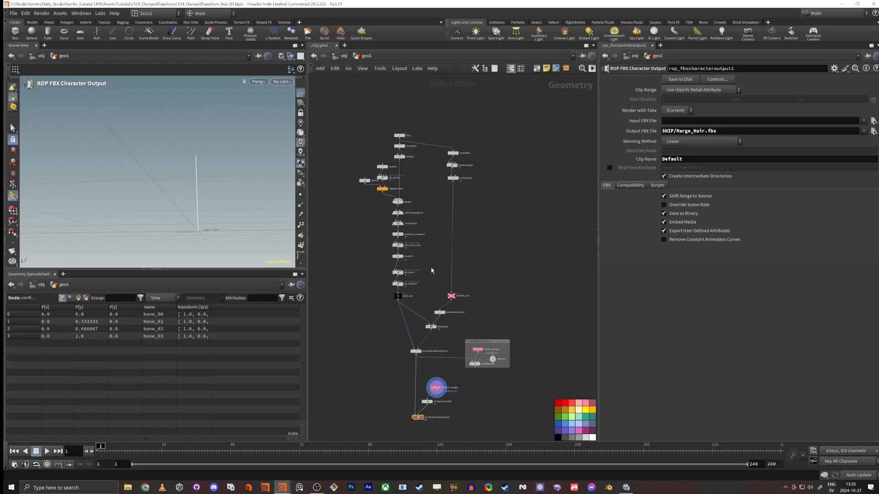
middle_click_drag(397, 151, 425, 261)
scroll(426, 261, "up", 5)
left_click(439, 221)
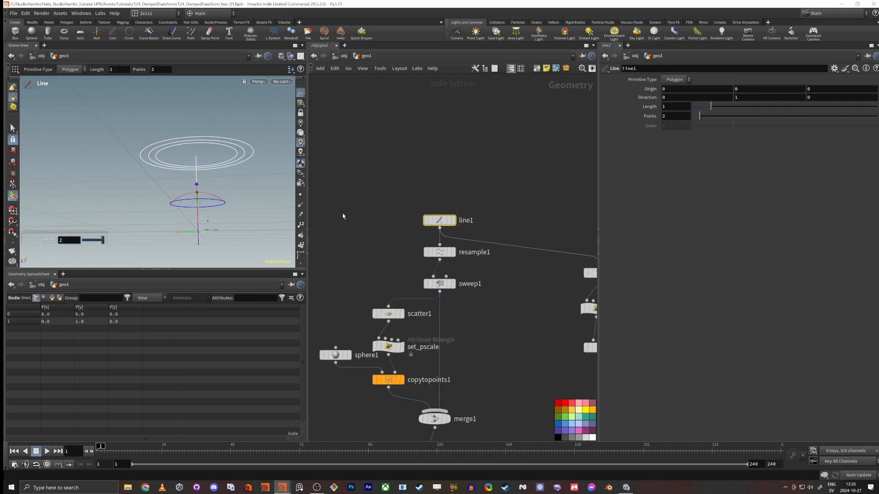
Step: Turn on the template display of mesh_out so the hair mesh shows in the viewport
middle_click_drag(369, 265, 374, 184)
scroll(369, 232, "down", 5)
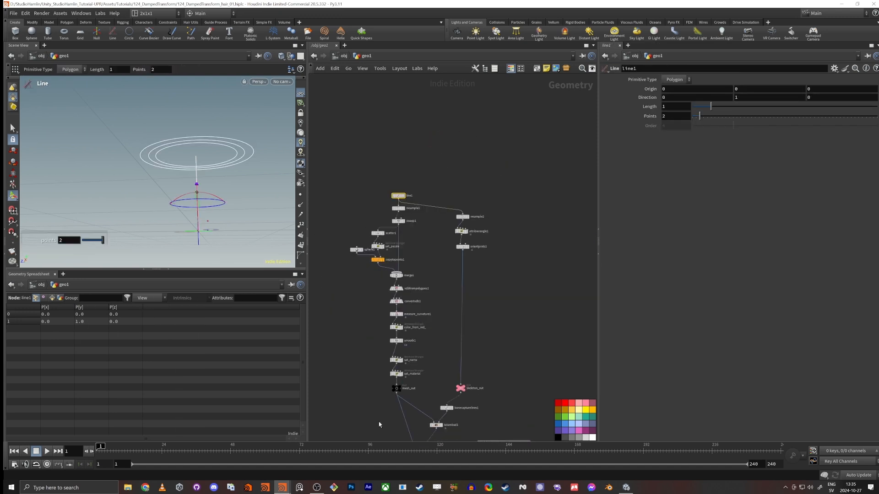
middle_click_drag(412, 429, 430, 276)
scroll(430, 277, "up", 3)
scroll(430, 277, "up", 2)
left_click(395, 190)
key("Escape")
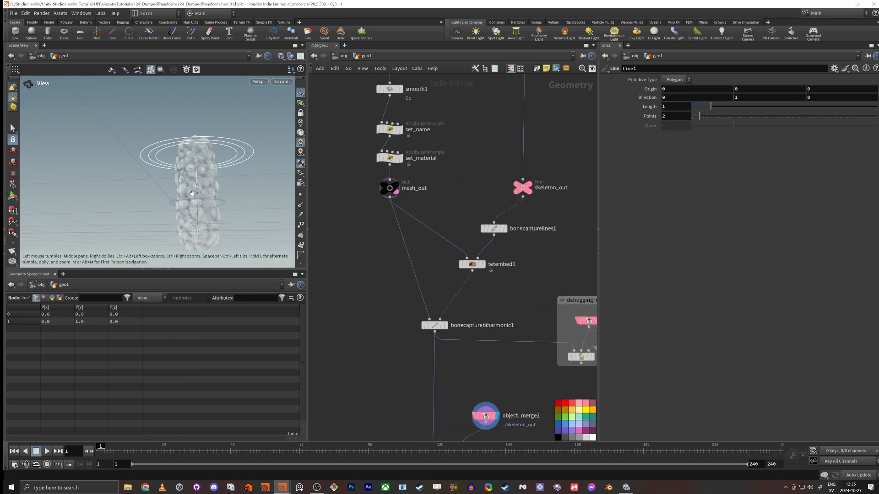
Step: Set the length of line1 to 1.25
middle_click_drag(434, 94, 451, 238)
scroll(451, 237, "down", 3)
middle_click_drag(445, 119, 443, 245)
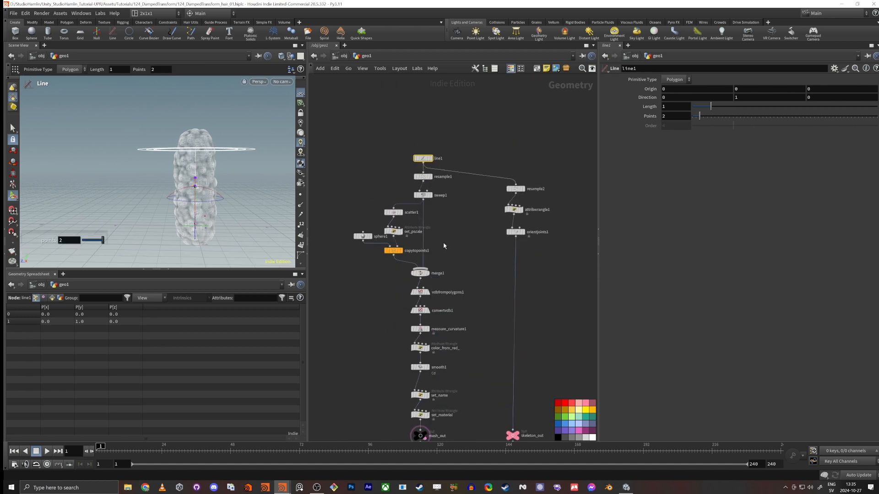
left_click_drag(410, 148, 418, 169)
left_click(679, 106)
type(".25")
key("Return")
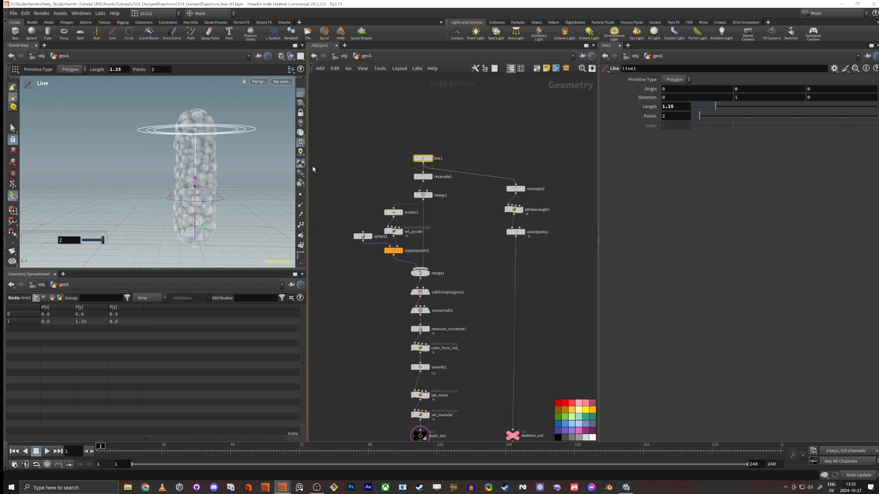
Step: Set the maximum segments of resample2 to 4 and select attribwrangle1 to check the bone names
left_click_drag(495, 161, 548, 200)
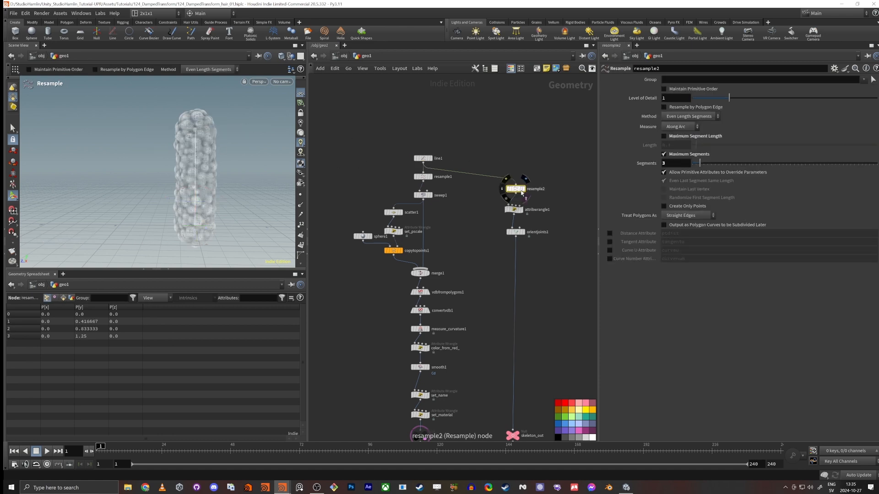
left_click(704, 164)
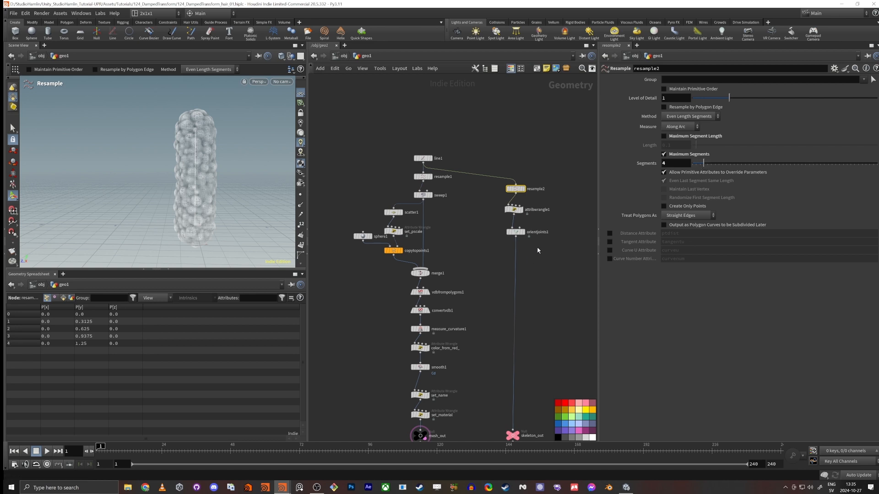
scroll(543, 230, "up", 5)
left_click_drag(455, 212, 507, 163)
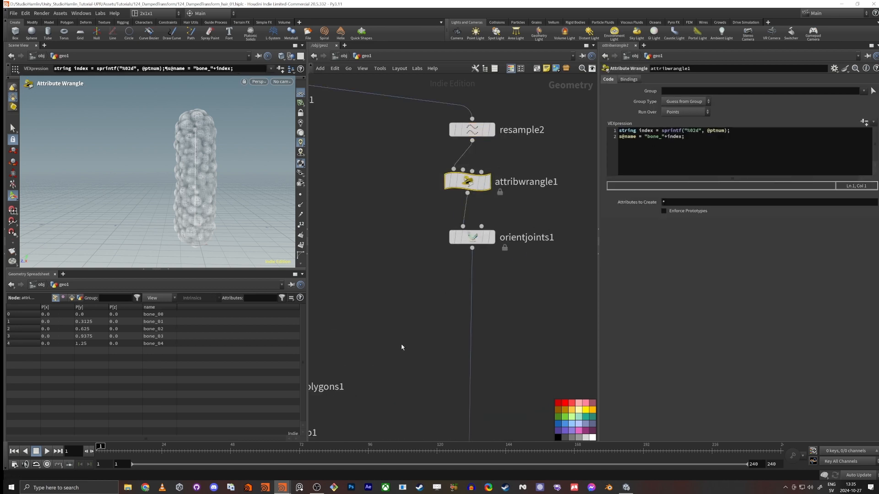
Step: Re-export the lengthened hair and its updated skeleton to disk from rop_fbxcharacteroutput1
middle_click_drag(401, 348, 408, 245)
scroll(411, 248, "down", 5)
middle_click_drag(382, 416, 392, 290)
middle_click_drag(381, 331, 408, 205)
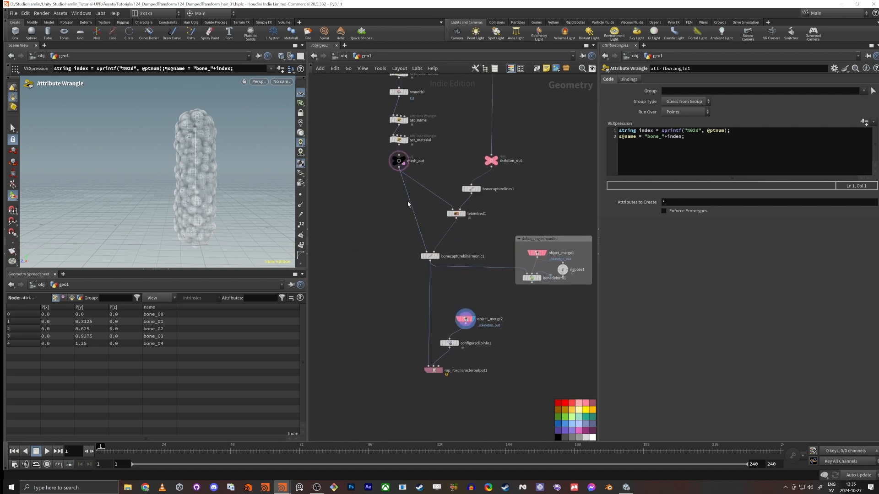
scroll(396, 285, "down", 5)
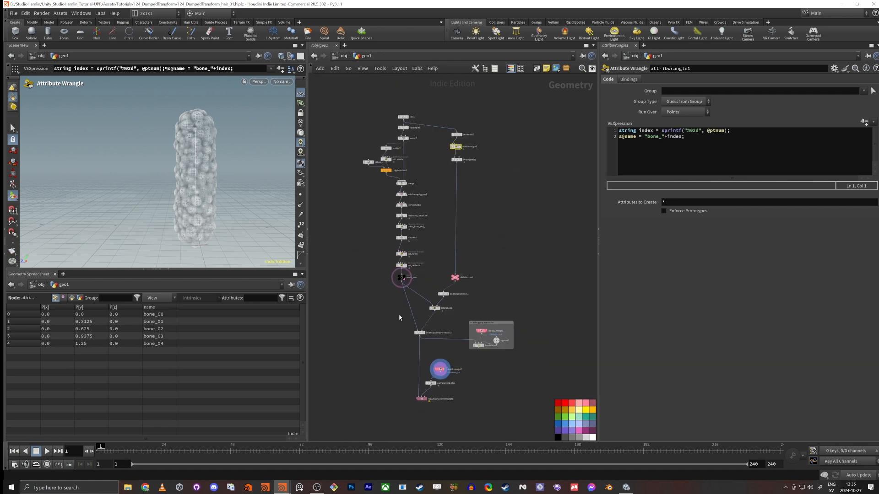
scroll(407, 372, "up", 5)
left_click(443, 419)
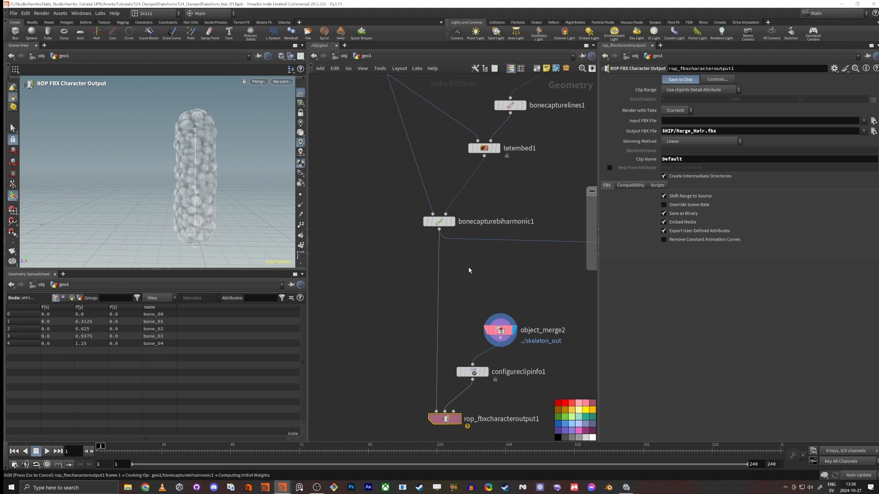
mouse_move(510, 153)
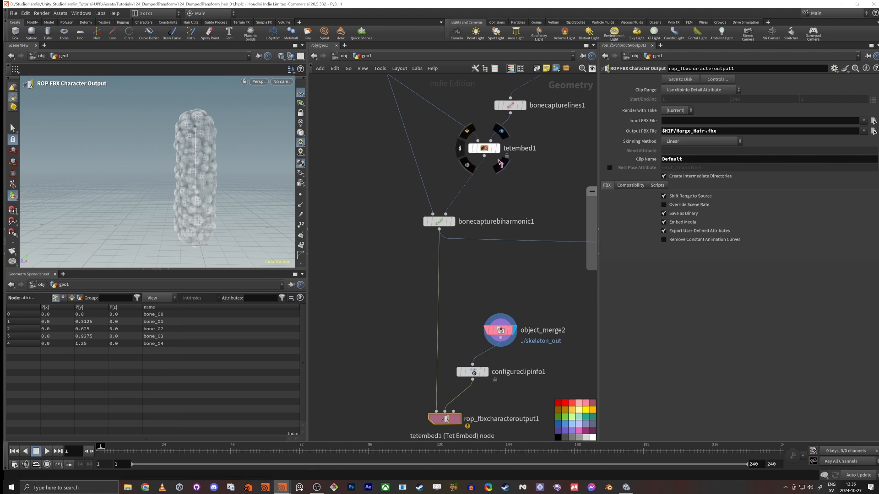
Step: Display bonecapturebiharmonic1, re-export the captured hair as Marge_Hair.fbx from rop_fbxcharacteroutput1, and switch to Unity
left_click(495, 147)
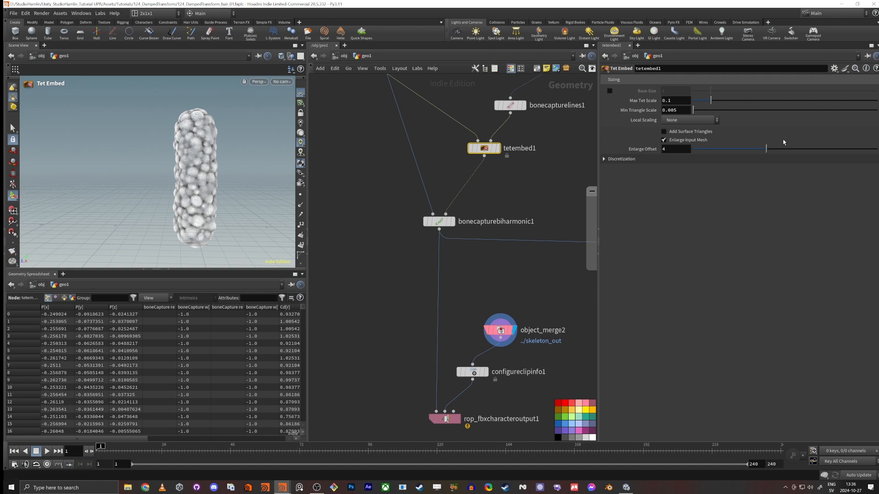
left_click(468, 229)
left_click(452, 221)
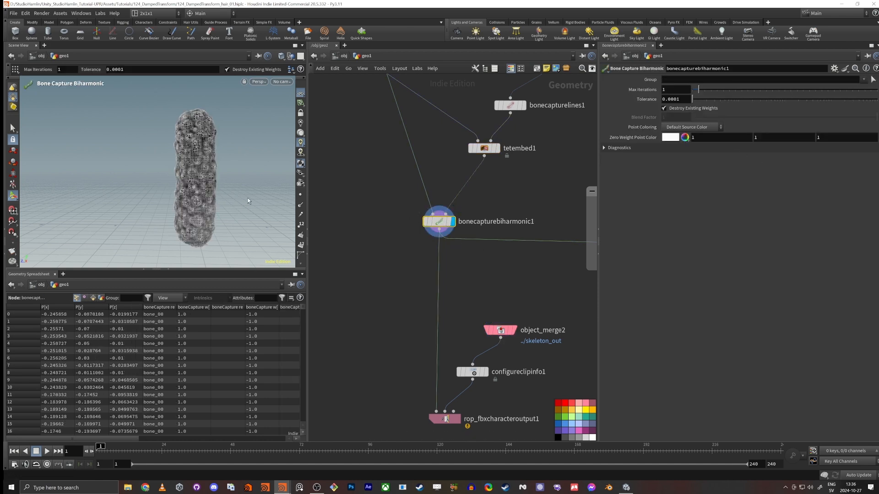
left_click_drag(391, 397, 497, 443)
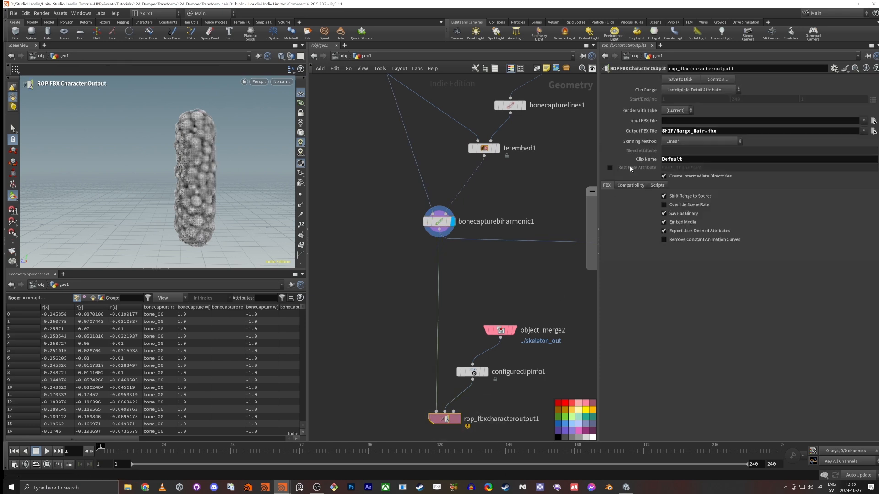
left_click(687, 84)
key("alt+Tab")
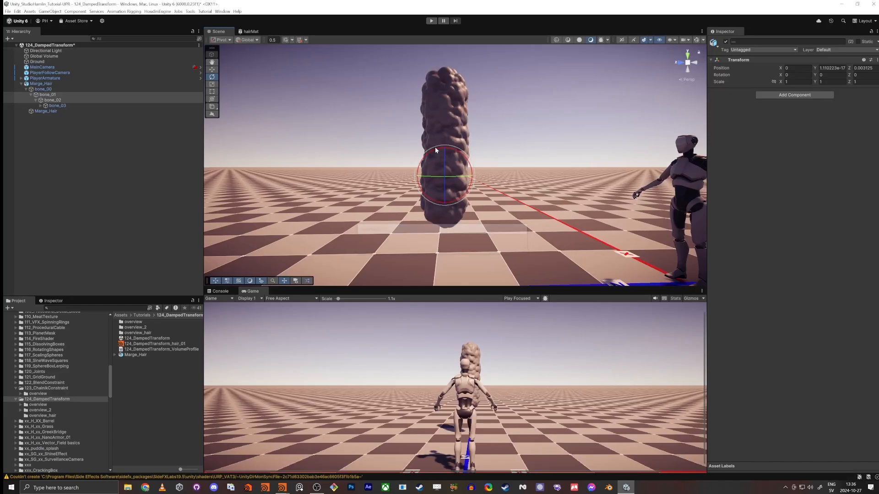
Step: Test the hair's bending by rotating bone_01 to bone_04 together about X, and undo the rotation
left_click(40, 106)
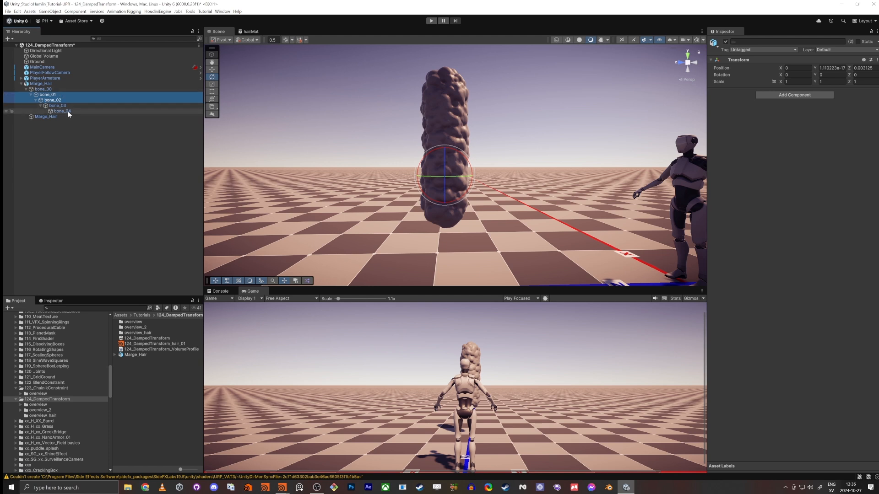
left_click(68, 112, "shift")
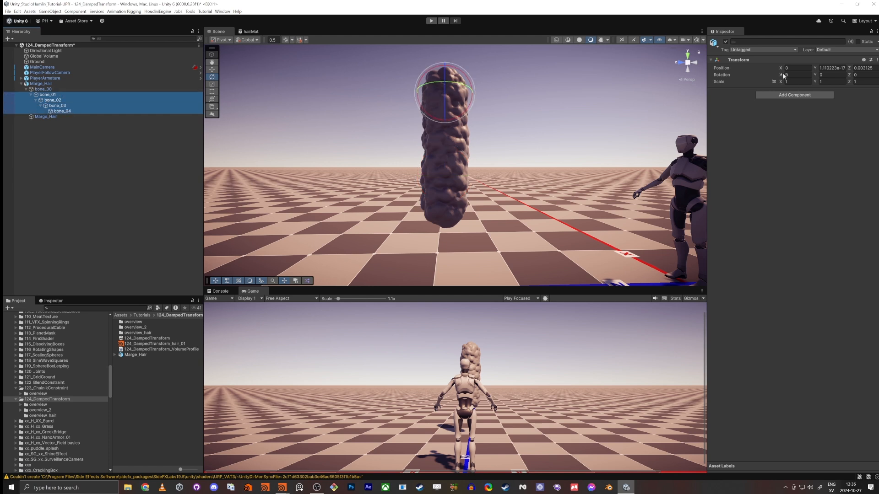
left_click_drag(781, 75, 170, 132)
key("ctrl+z")
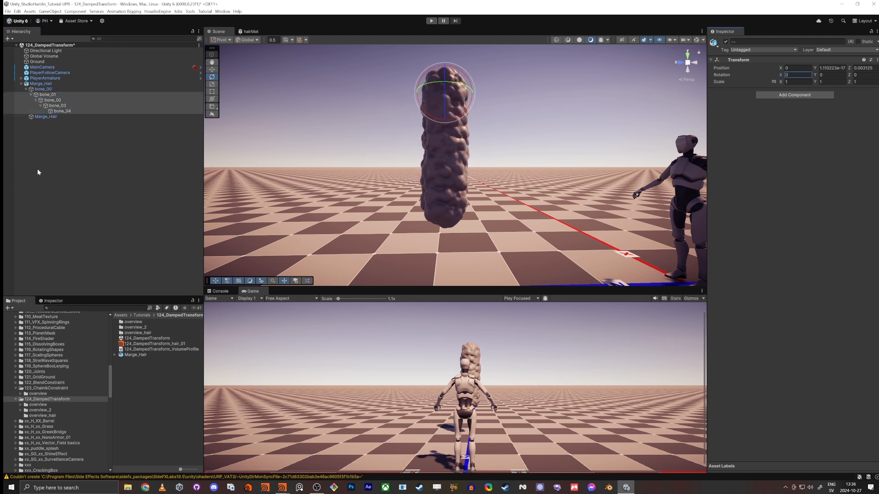
left_click(38, 172)
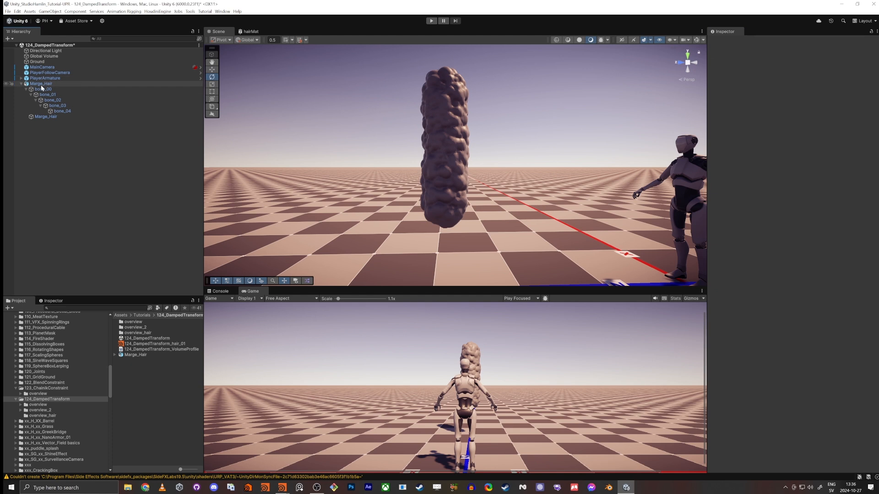
Step: Create an empty child object named Rig under Marge_Hair
left_click(39, 84)
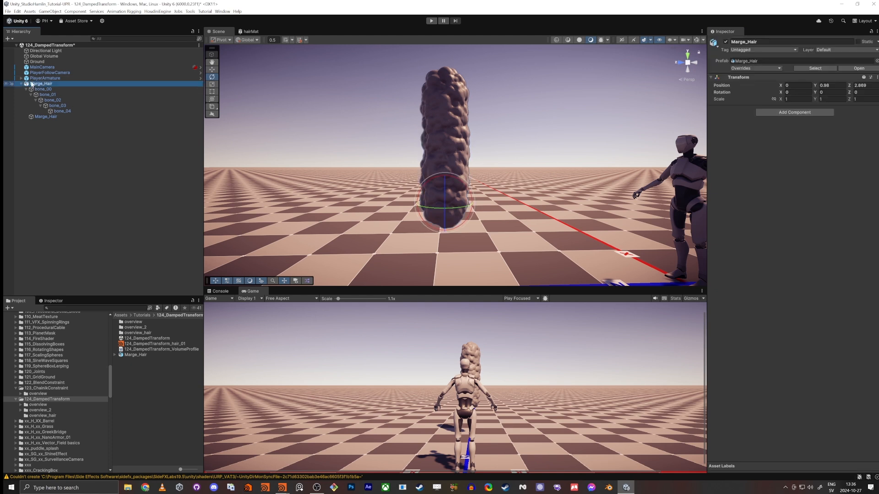
right_click(32, 84)
left_click(55, 193)
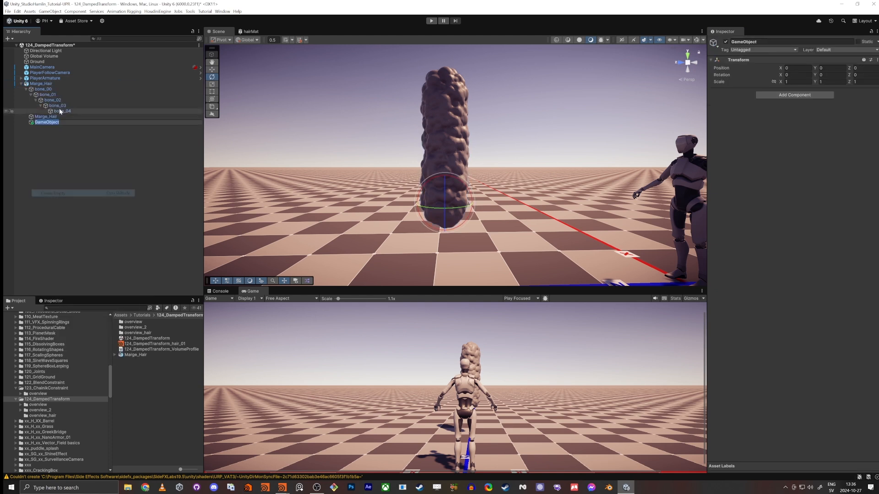
type("Rig")
key("Return")
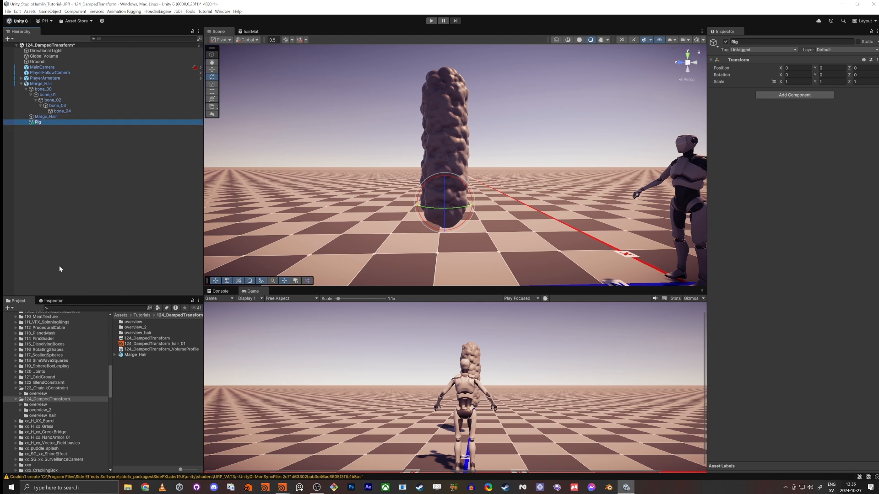
Step: Attach the BallonRig_124 script to Rig, assign bone_00 as its root bone, and run its component and bone damping setup
left_click(53, 404)
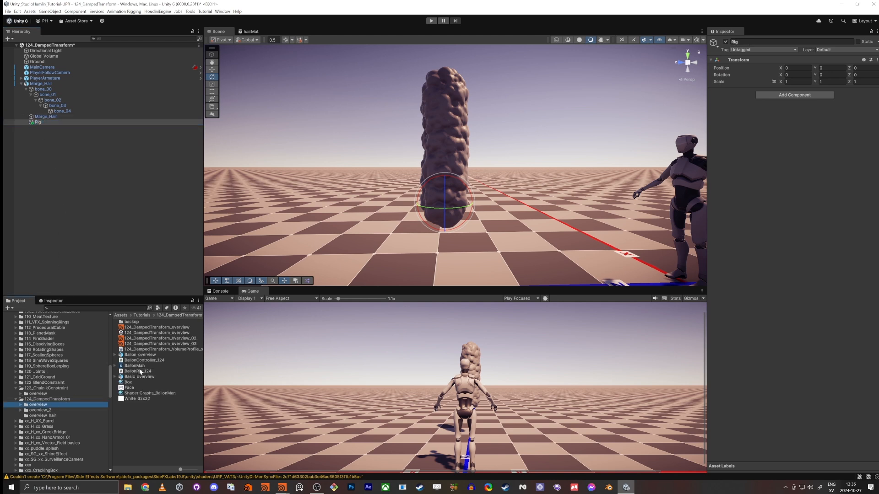
left_click_drag(141, 373, 794, 135)
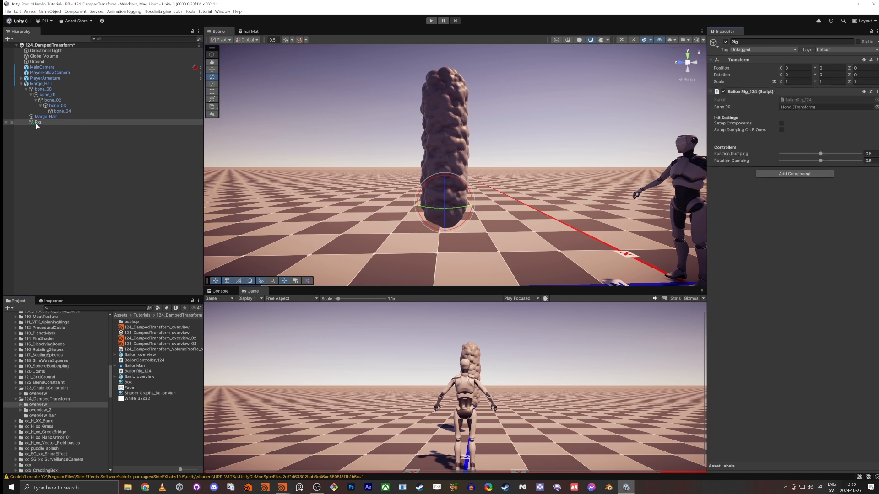
left_click(782, 123)
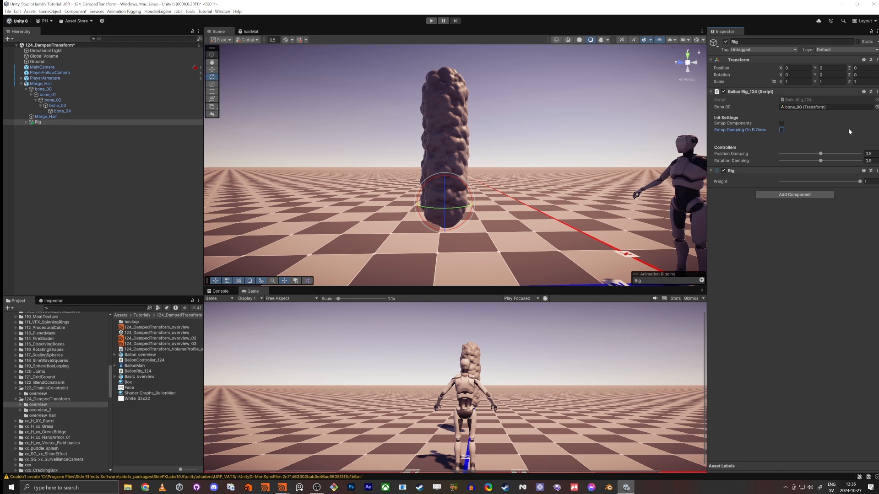
Step: Set the rig script's position and rotation damping to 0 and remove the script component from Rig
left_click_drag(820, 154, 775, 160)
right_click(742, 93)
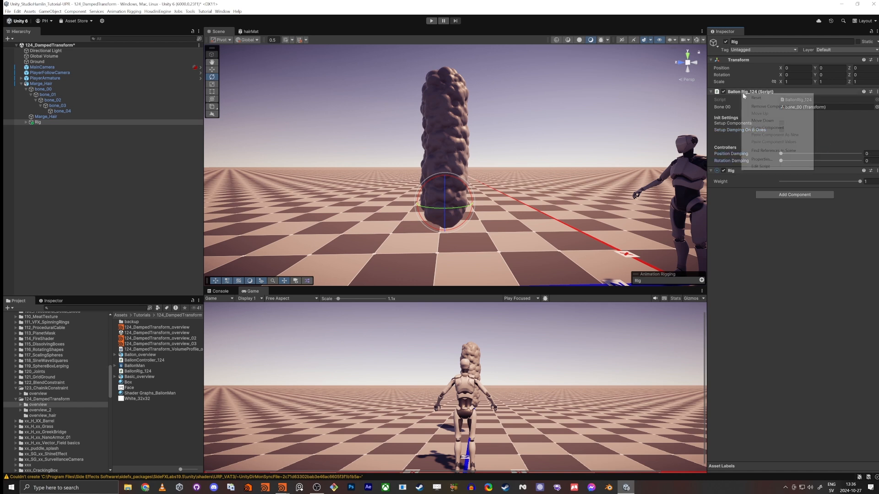
left_click(765, 107)
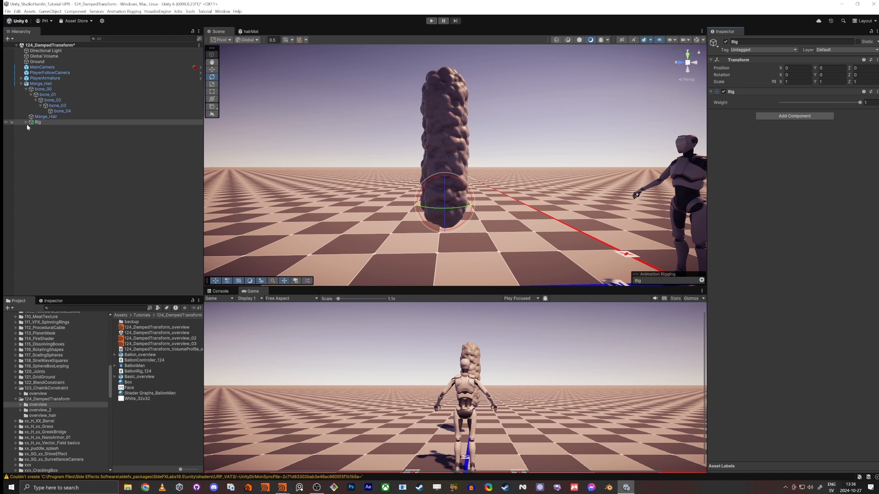
Step: Examine the Animator and Rig Builder components on Marge_Hair and the Rig component on its Rig child
left_click(27, 89)
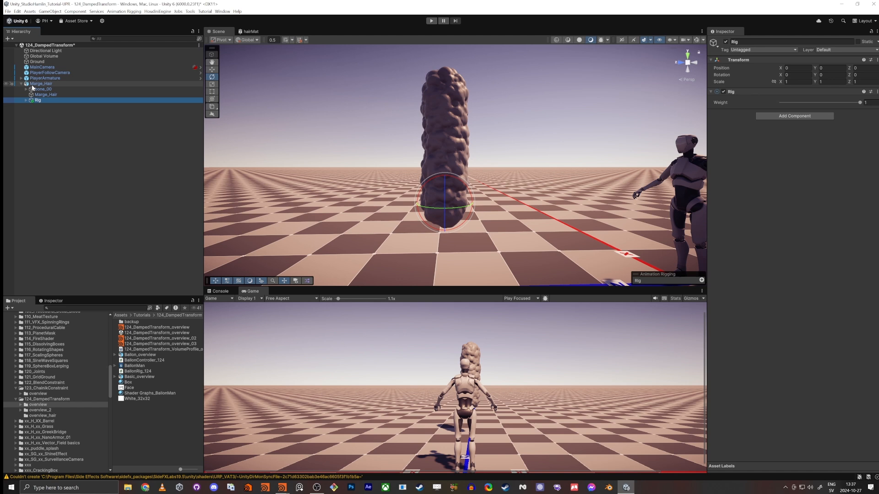
left_click(32, 85)
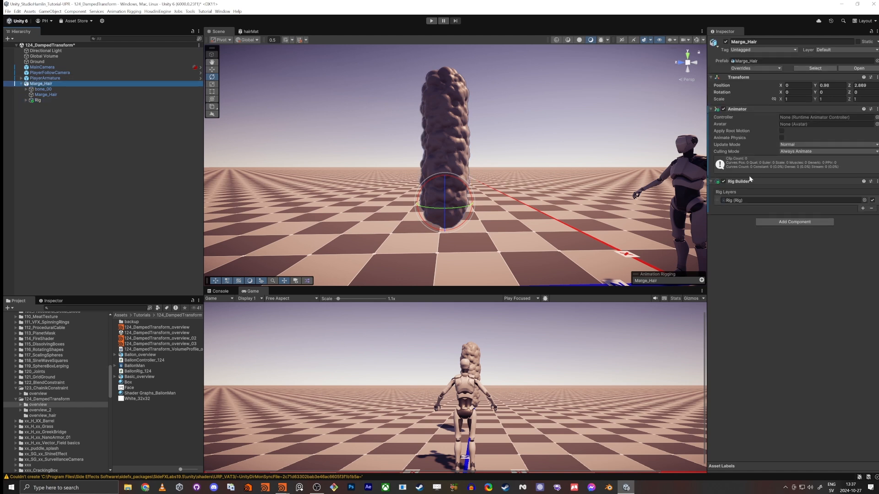
left_click(33, 101)
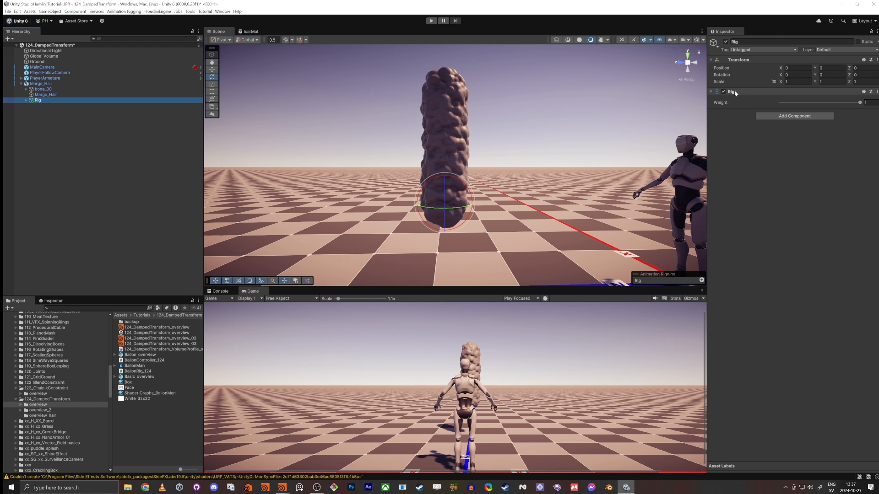
left_click(35, 84)
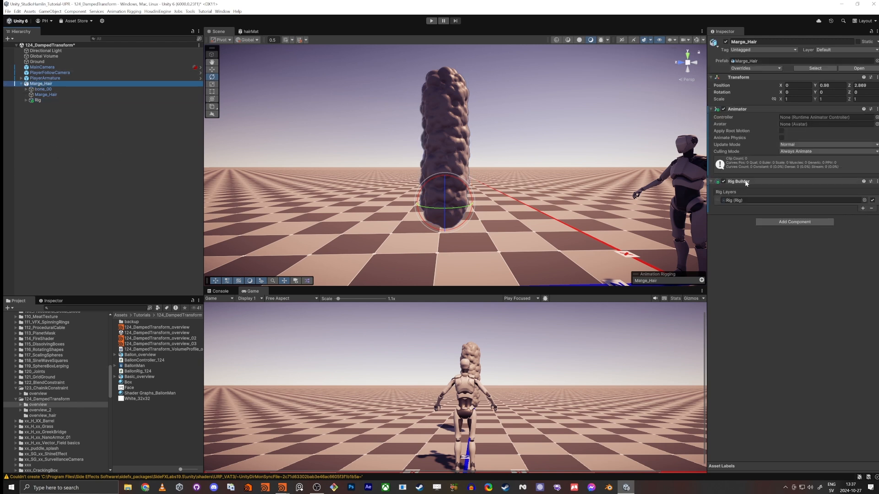
left_click(36, 100)
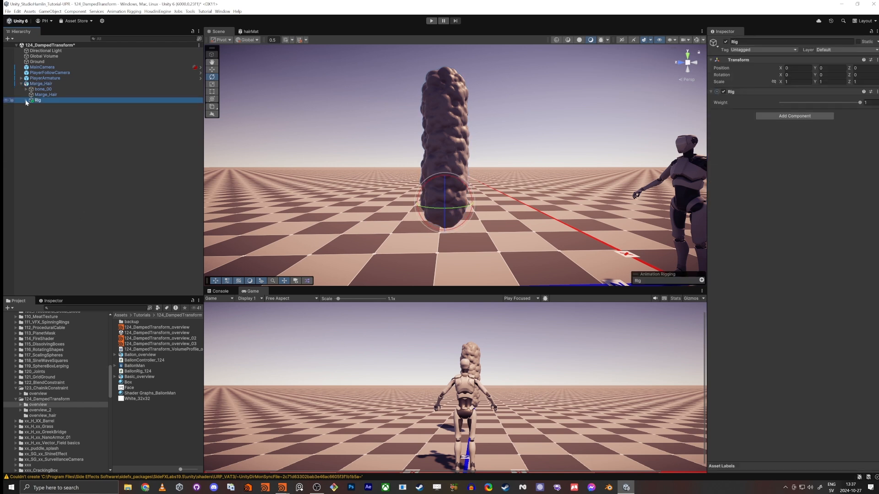
Step: Examine the Damped Transform constraints under Rig and compare their source and constrained bones with the bone chain
left_click(26, 101)
left_click(59, 105)
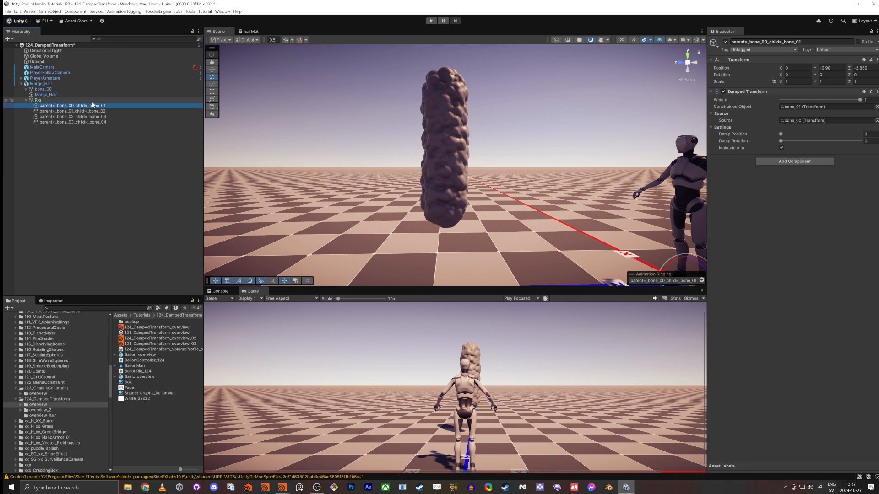
left_click(26, 89)
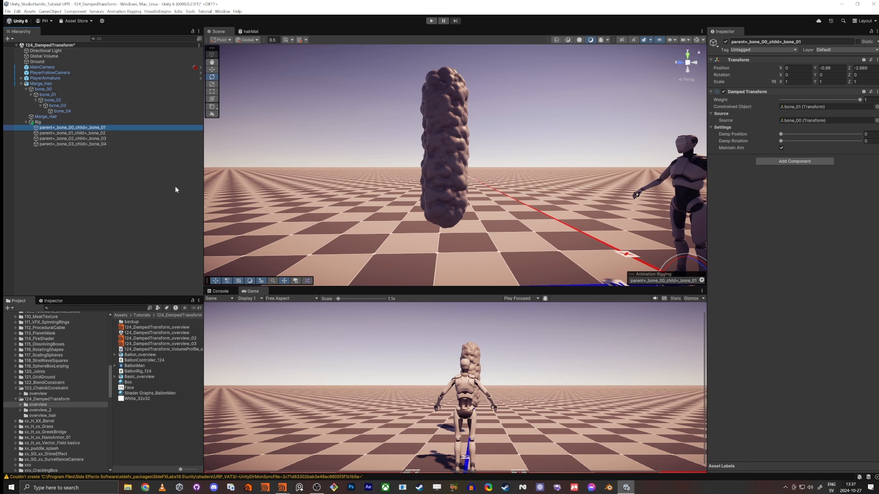
left_click(75, 133)
left_click(75, 138)
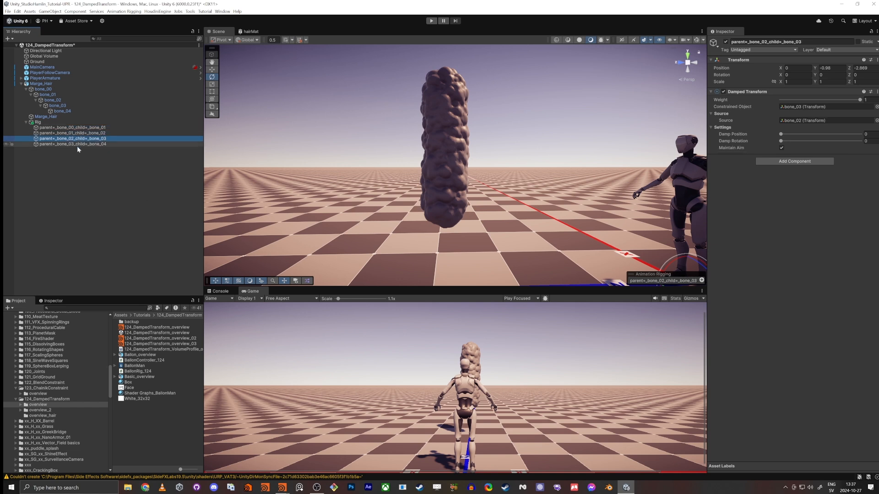
left_click(75, 144)
Step: Assign bone_00 as source and bone_01 as constrained object in the first Damped Transform constraint
left_click(76, 128)
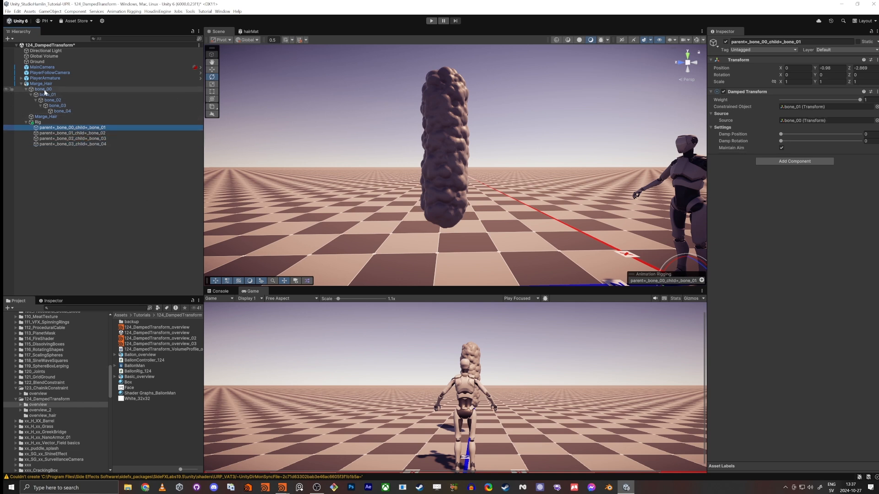
left_click_drag(44, 90, 813, 121)
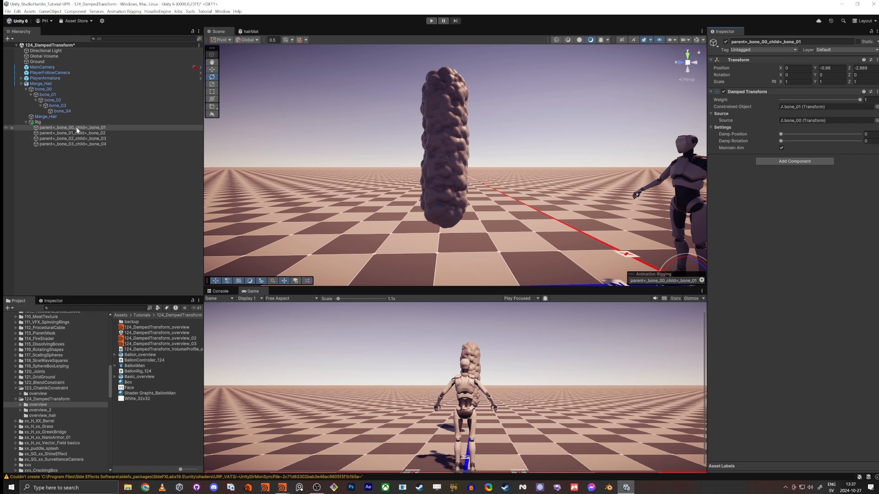
left_click_drag(46, 95, 834, 109)
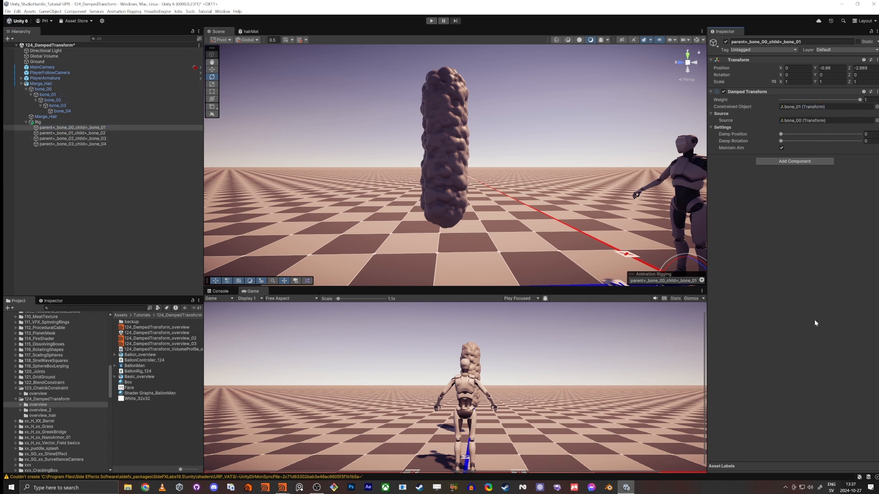
Step: Run the scene, move Marge_Hair around to test the damped bending, and stop the run
left_click(432, 21)
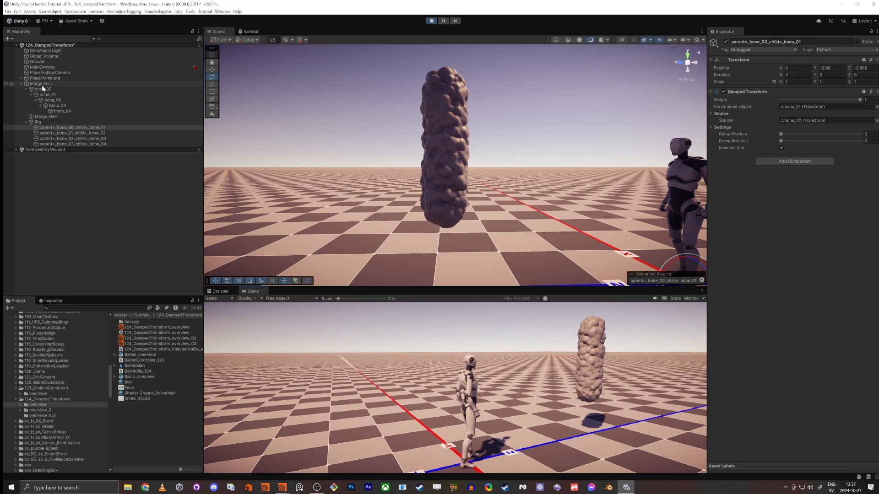
left_click(43, 85)
key("w")
left_click_drag(449, 200, 419, 181)
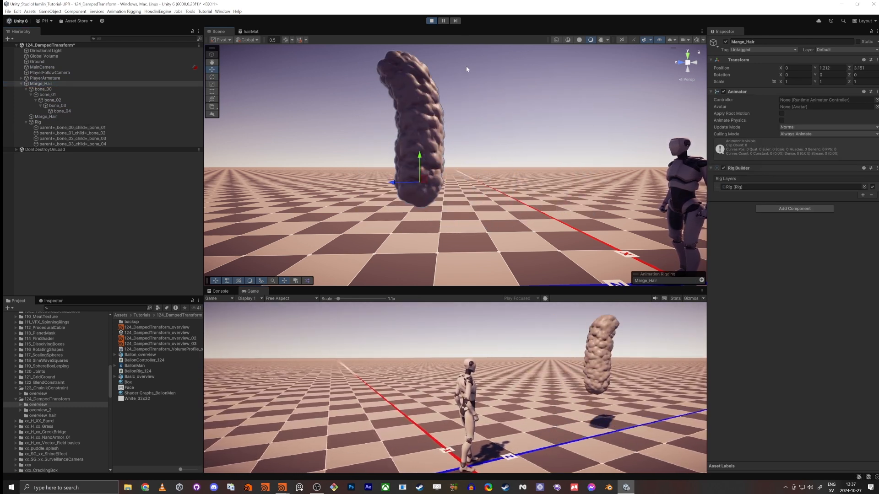
left_click(431, 20)
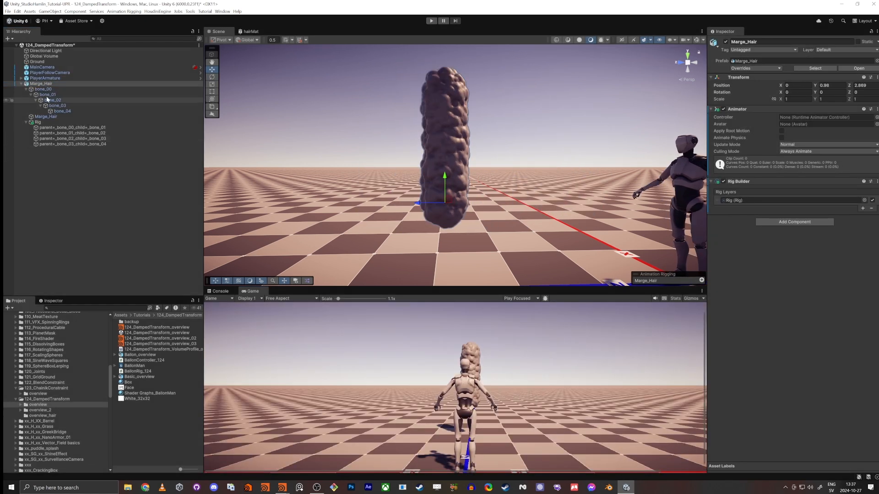
Step: Parent Marge_Hair to the Head bone in the PlayerArmature skeleton
left_click(21, 79, "alt")
scroll(73, 176, "down", 10)
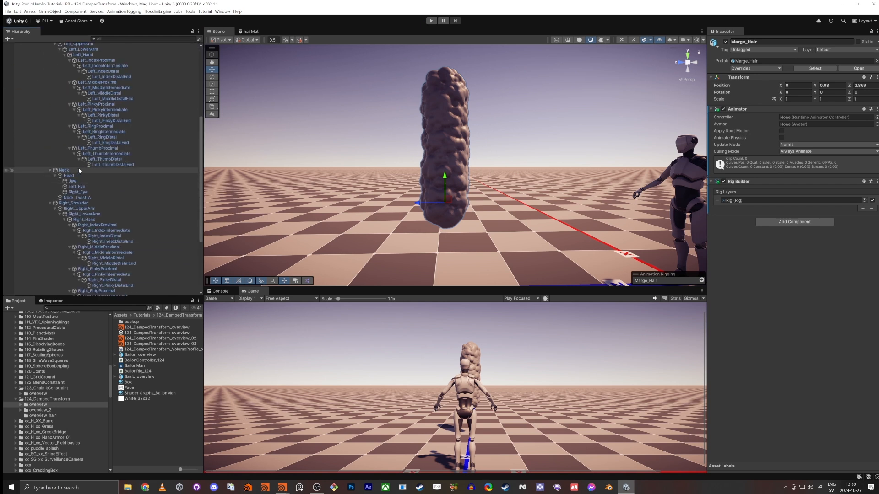
left_click(68, 176)
scroll(72, 188, "up", 9)
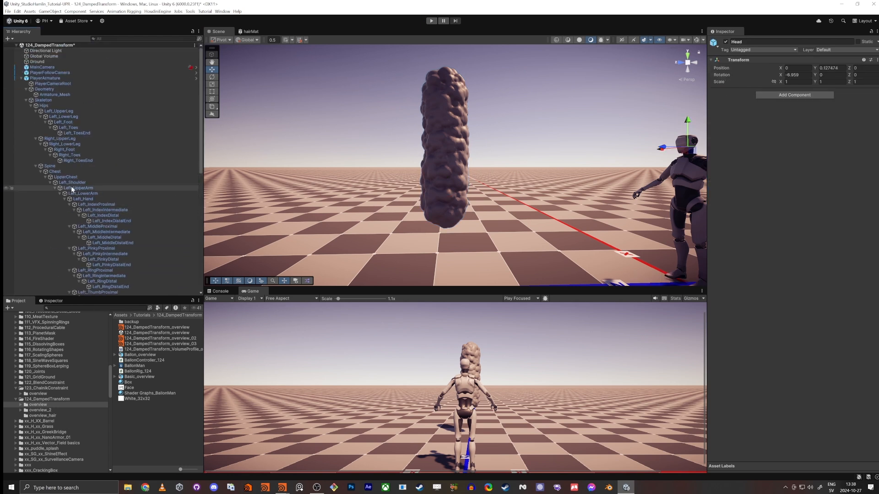
scroll(71, 188, "down", 12)
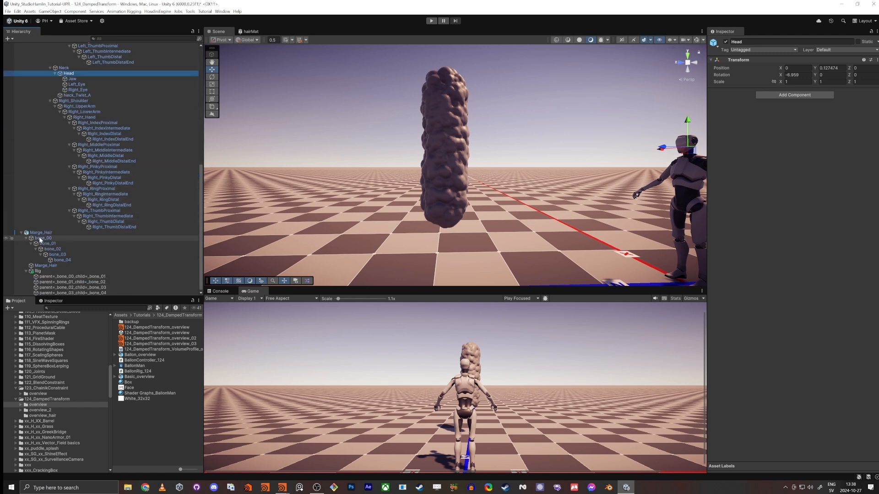
left_click_drag(42, 233, 69, 74)
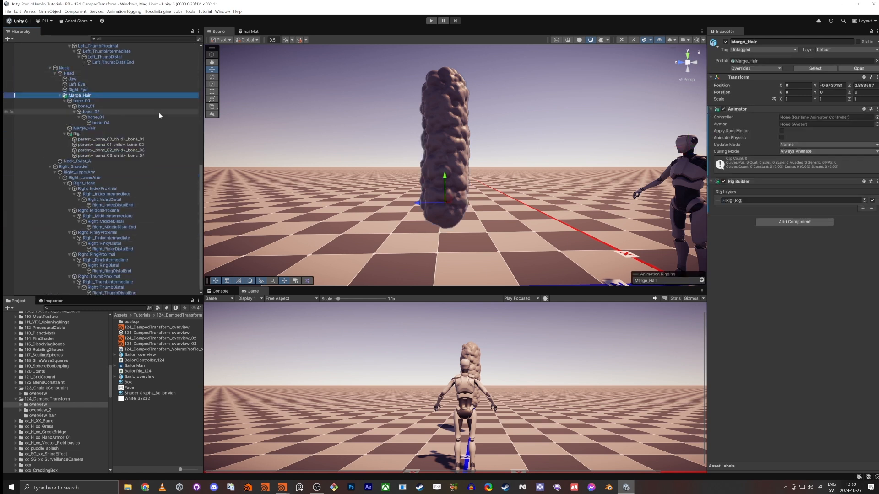
Step: Set the Y and Z position of Marge_Hair to 0 relative to the head
left_click(819, 87)
type("0")
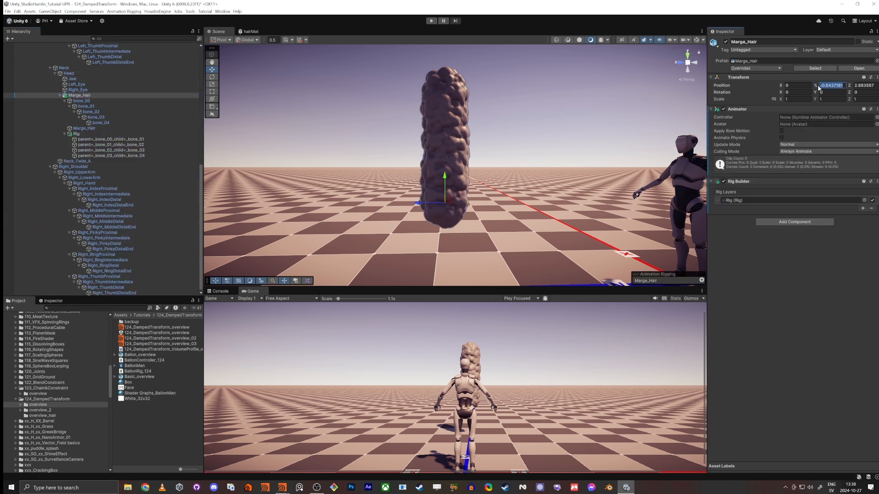
key("Tab")
type("0")
key("Tab")
Step: Fit Marge_Hair onto the head at about Y 0.173, Z -0.043, with X rotation about -9.2 and uniform scale about 0.466
mouse_move(481, 159)
right_mouse_down()
mouse_move(504, 161)
mouse_move(451, 161)
mouse_move(472, 161)
right_mouse_up()
key("w")
key("d")
mouse_move(474, 115)
left_mouse_down()
mouse_move(474, 67)
mouse_move(464, 96)
mouse_move(454, 96)
mouse_move(471, 89)
mouse_move(475, 119)
mouse_move(488, 115)
mouse_move(480, 120)
left_mouse_up()
key("e")
key("r")
key("w")
key("r")
key("w")
key("e")
key("w")
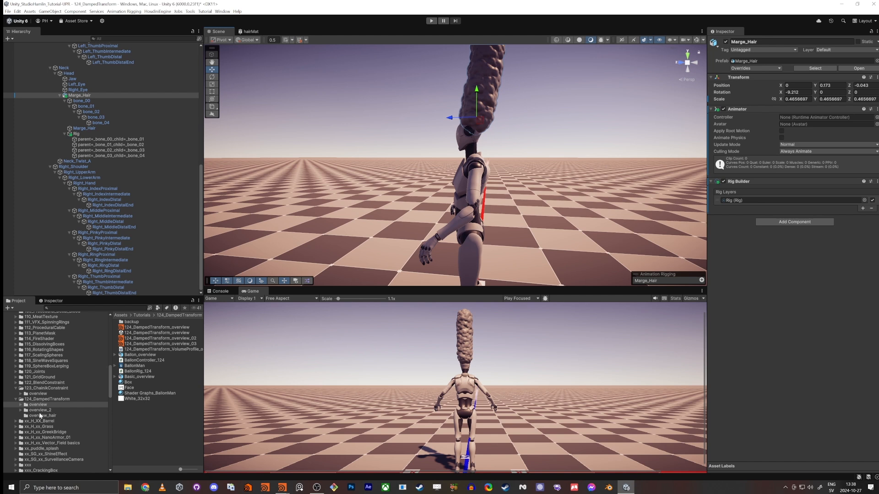
Step: Apply the hair material from the overview_hair folder to the Marge_Hair mesh on the player's head
left_click(40, 415)
right_click(171, 379)
left_click(134, 382)
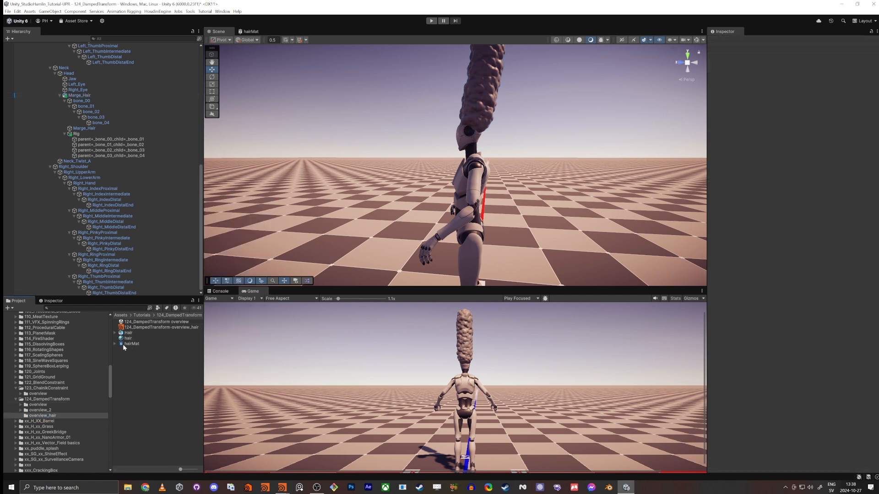
left_click_drag(127, 339, 493, 66)
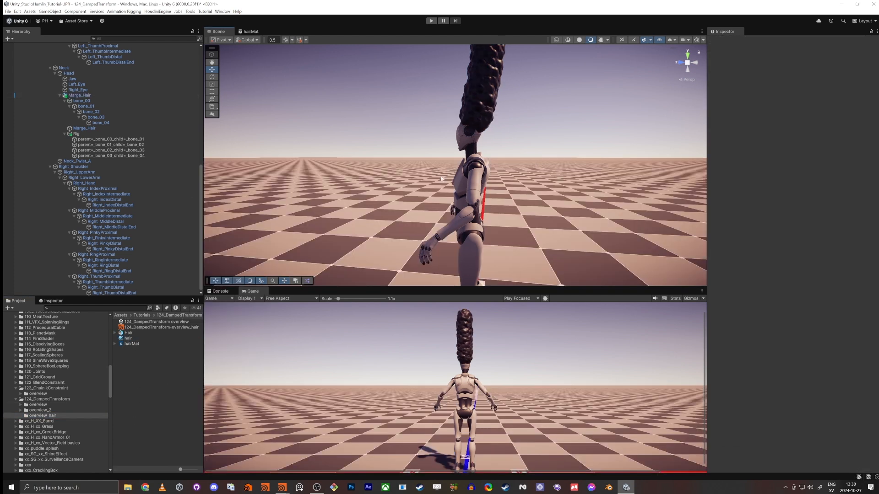
Step: Set the hair material's Color Outside to light blue, hex 6086FF
right_click_drag(437, 169, 333, 171)
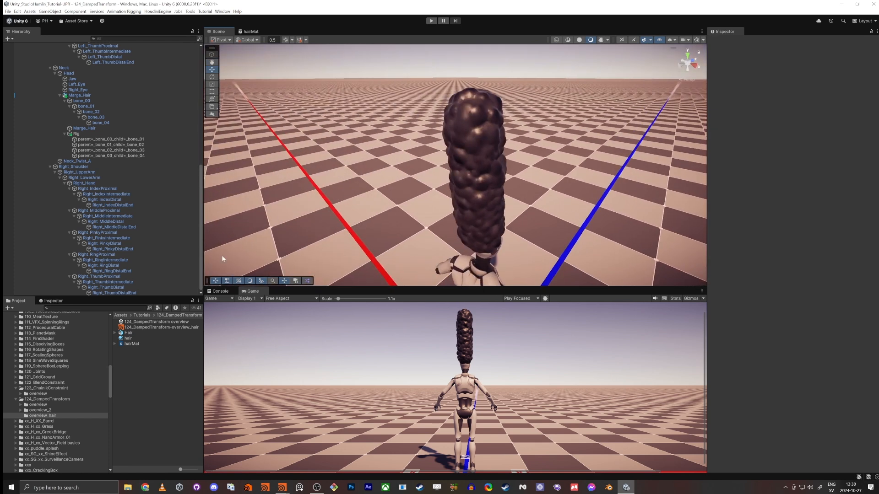
left_click(132, 339)
left_click(796, 89)
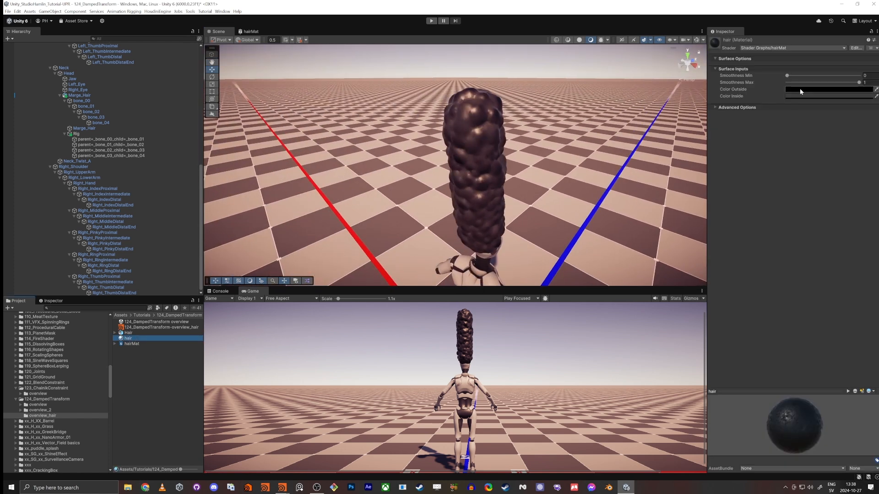
left_click(815, 167)
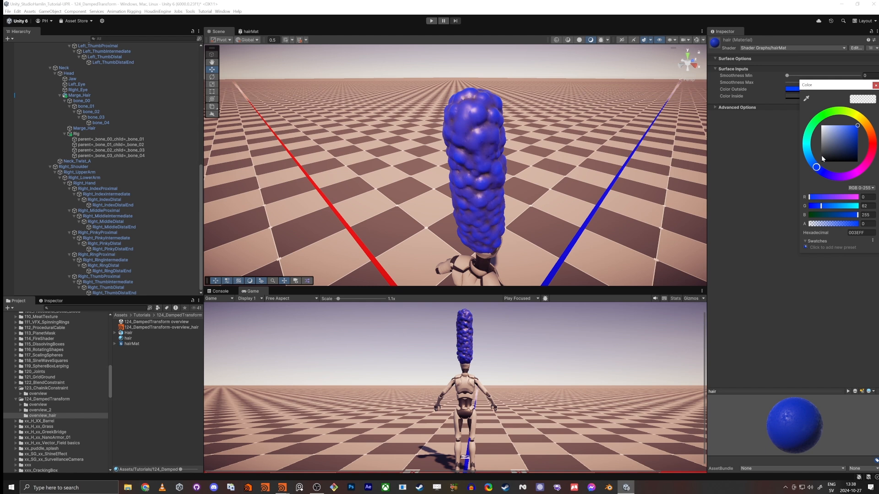
left_click_drag(857, 126, 844, 117)
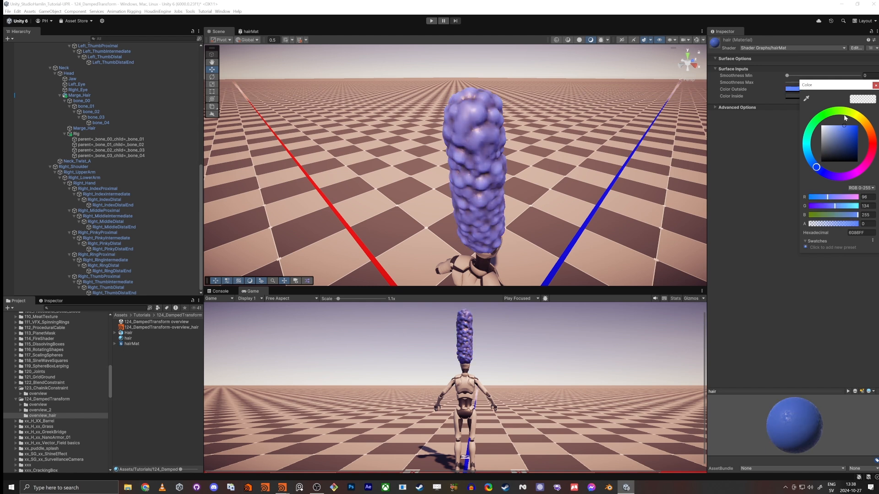
left_click(875, 86)
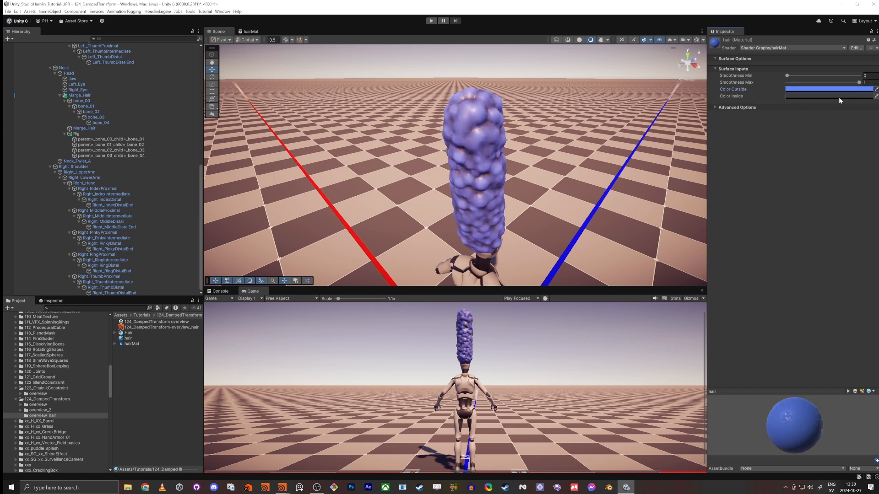
Step: Set the hair material's Color Inside to a saturated violet-blue, hex 2D00FF
left_click(838, 97)
left_click_drag(824, 179, 828, 182)
left_click_drag(855, 136, 860, 133)
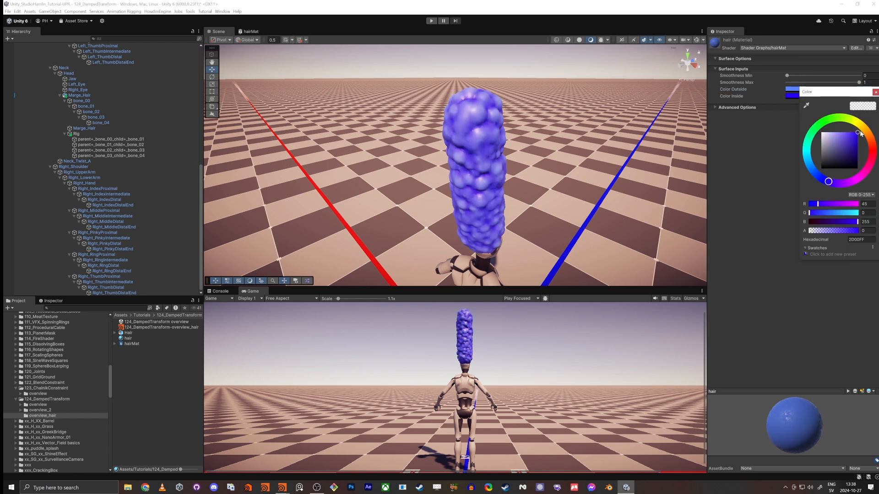
left_click(875, 92)
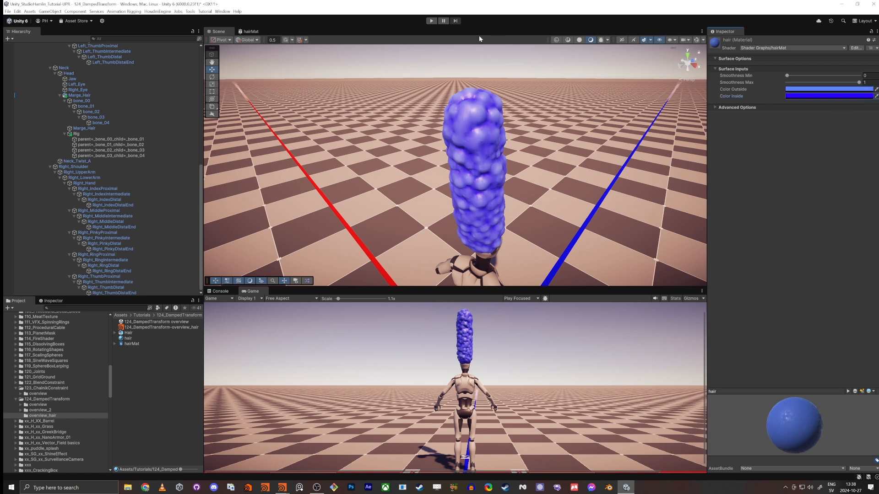
Step: Run the scene to test the coloured hair on the player
left_click(431, 21)
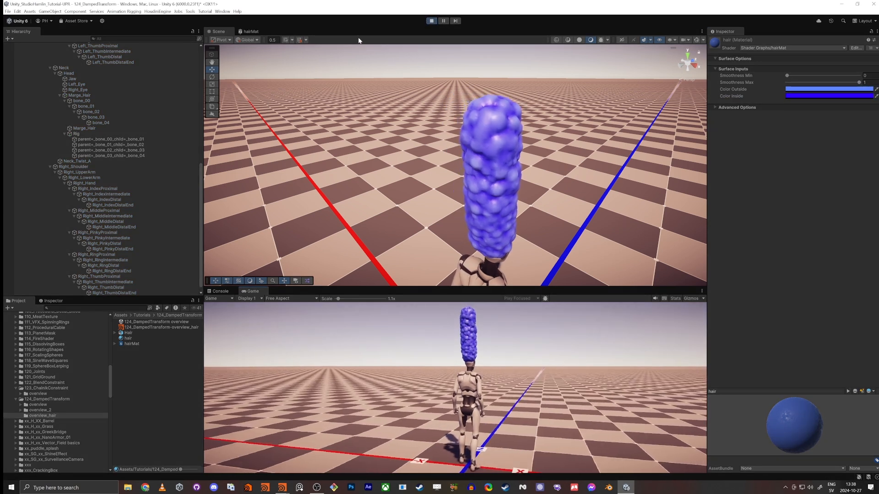